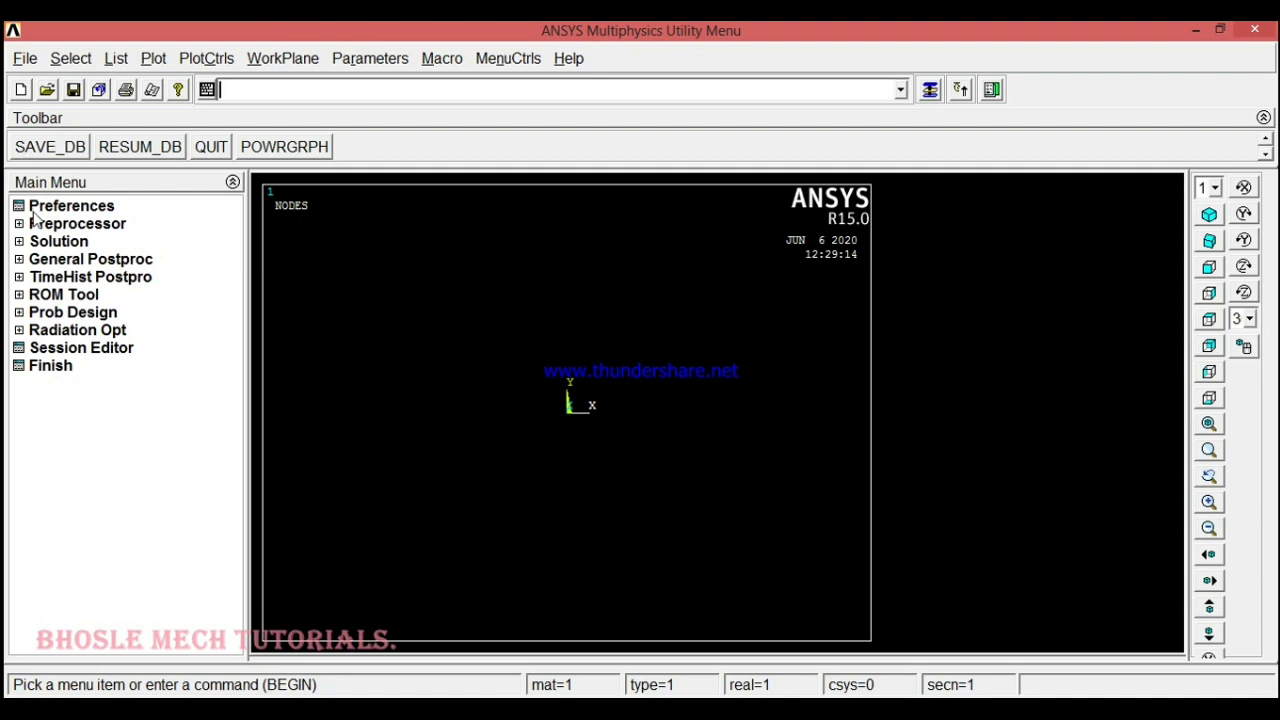
# Step: Set the discipline preferences to show only Structural options
pyautogui.click(40, 206)
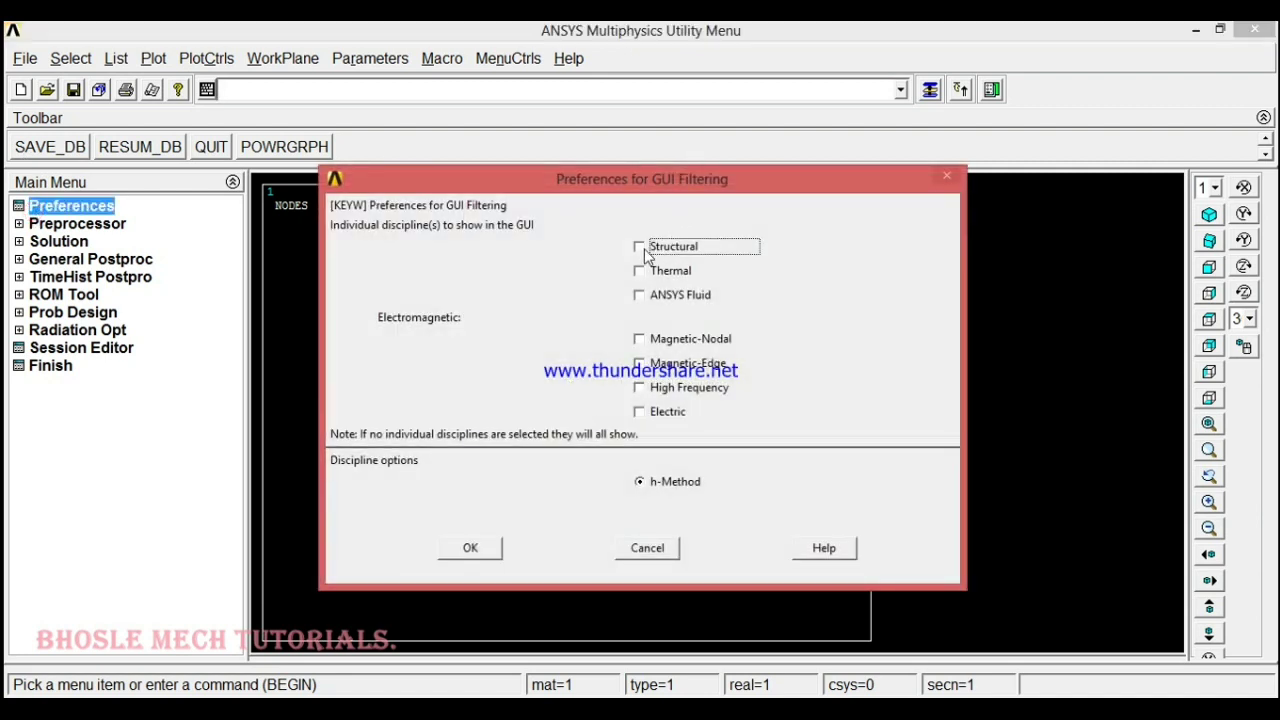
pyautogui.click(470, 550)
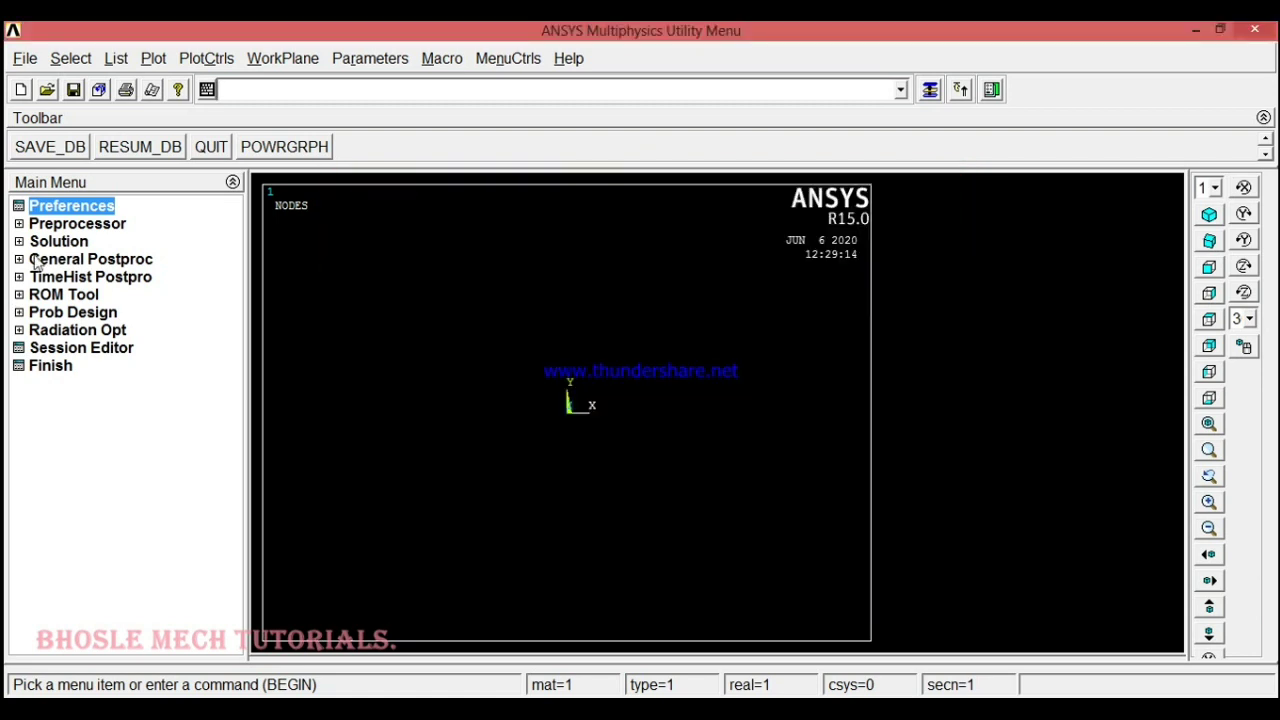
pyautogui.click(62, 226)
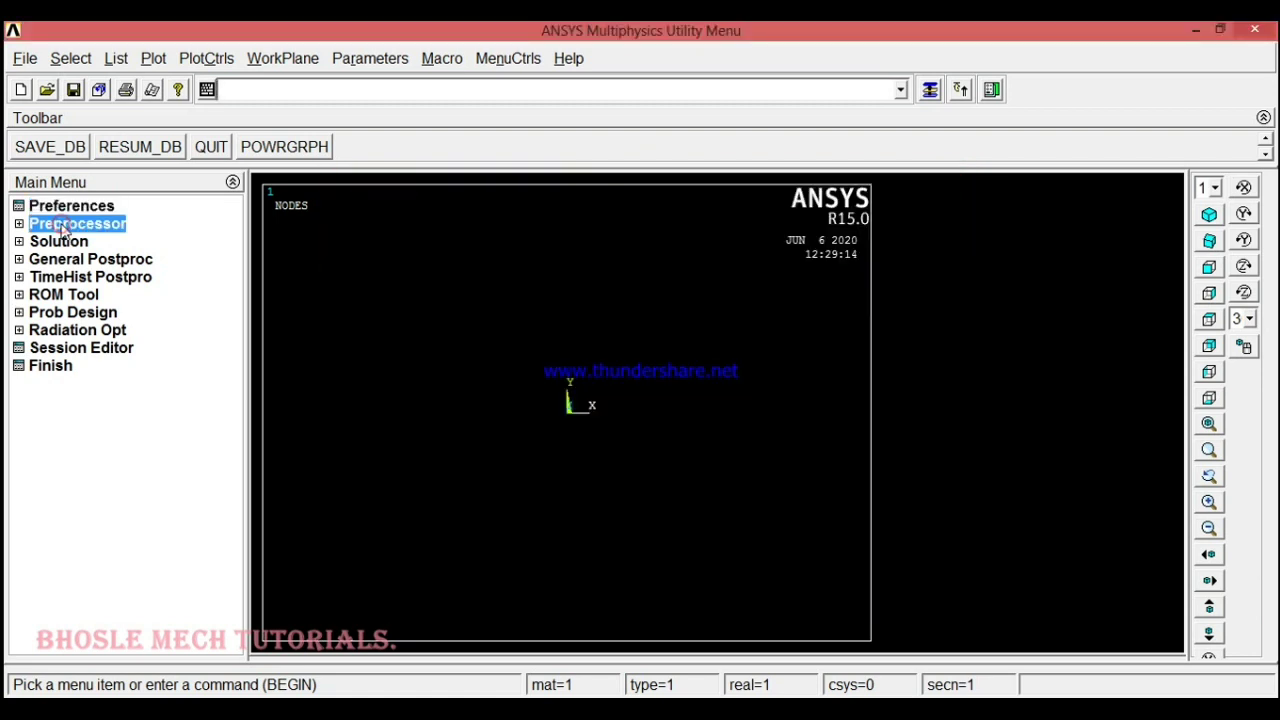
pyautogui.click(62, 259)
pyautogui.click(58, 246)
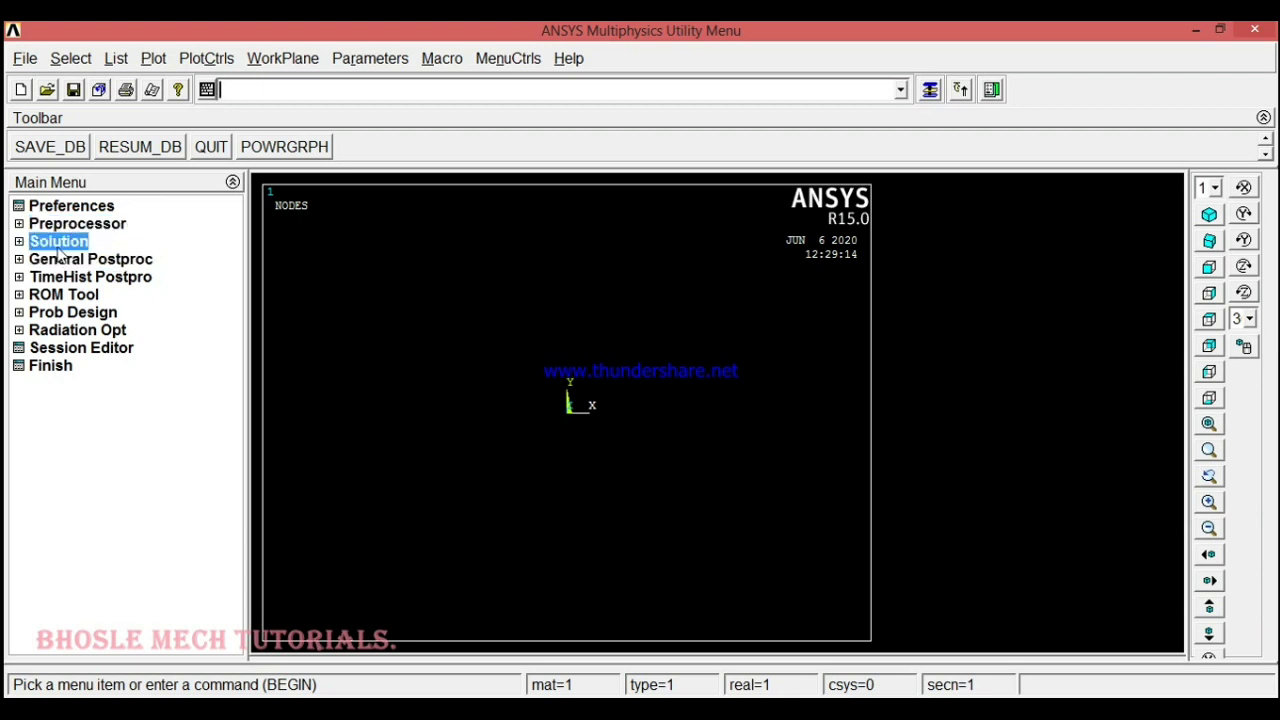
pyautogui.click(63, 260)
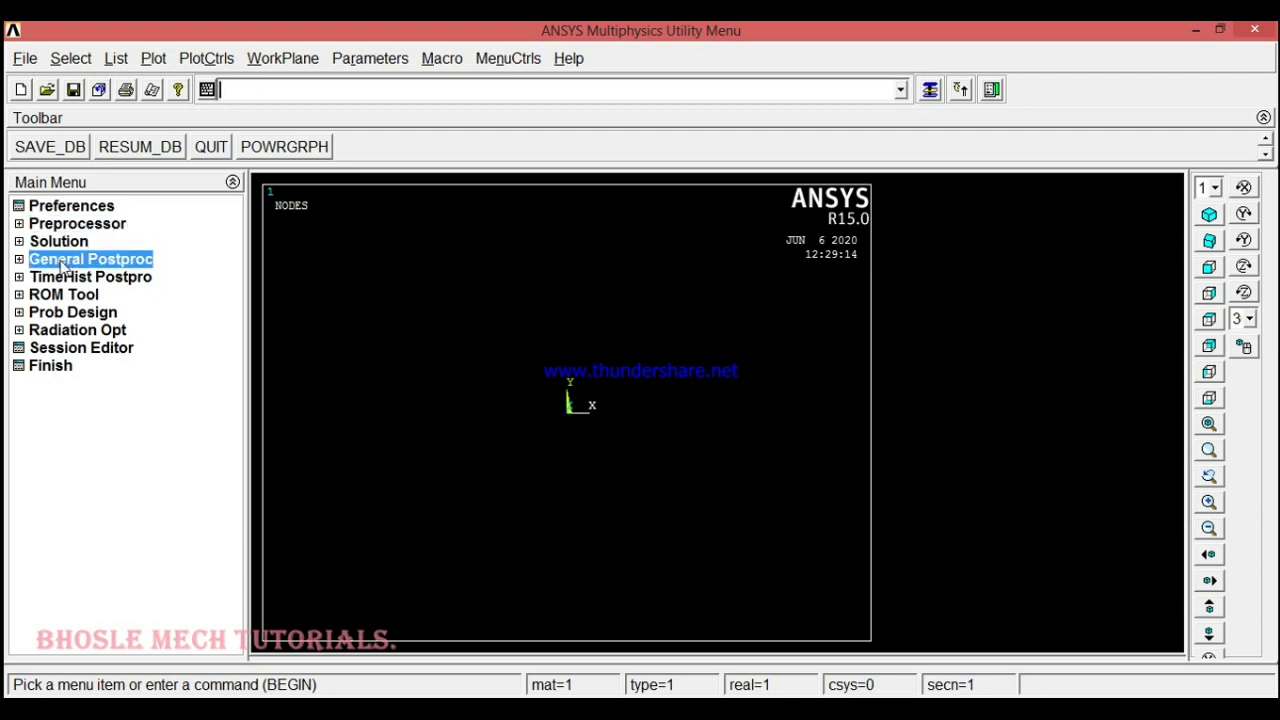
pyautogui.click(66, 226)
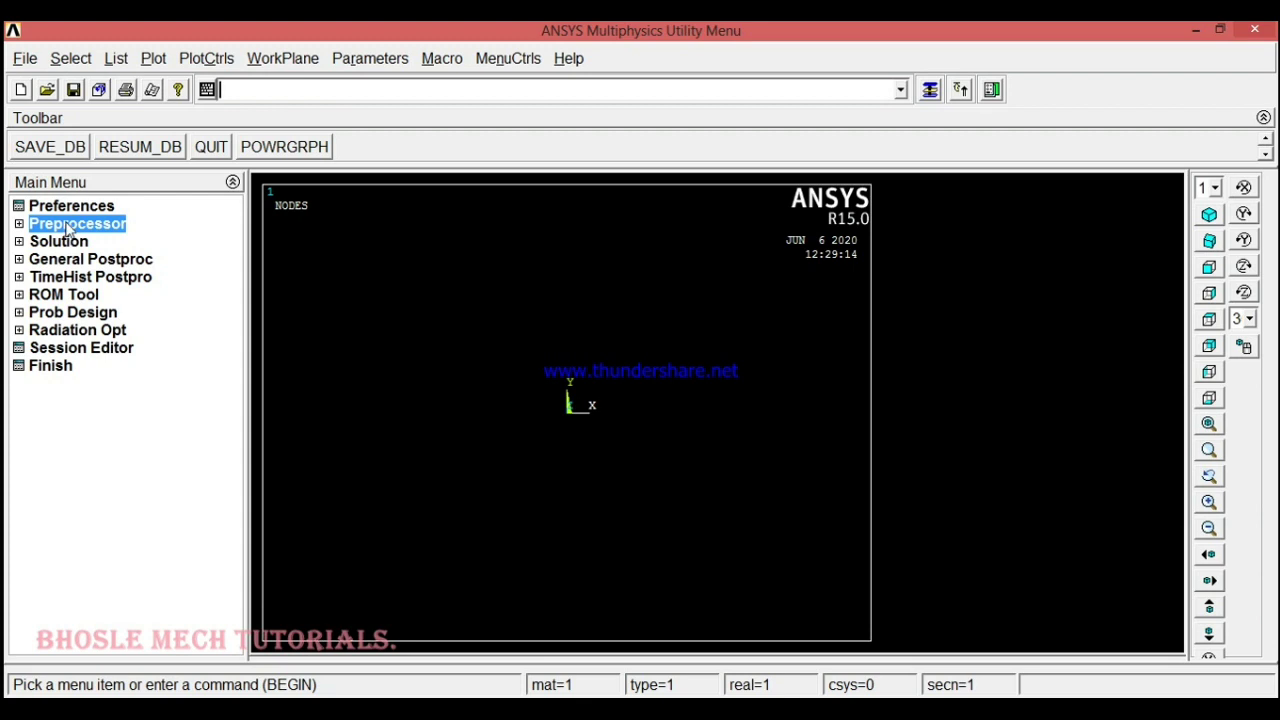
pyautogui.click(72, 242)
pyautogui.click(80, 262)
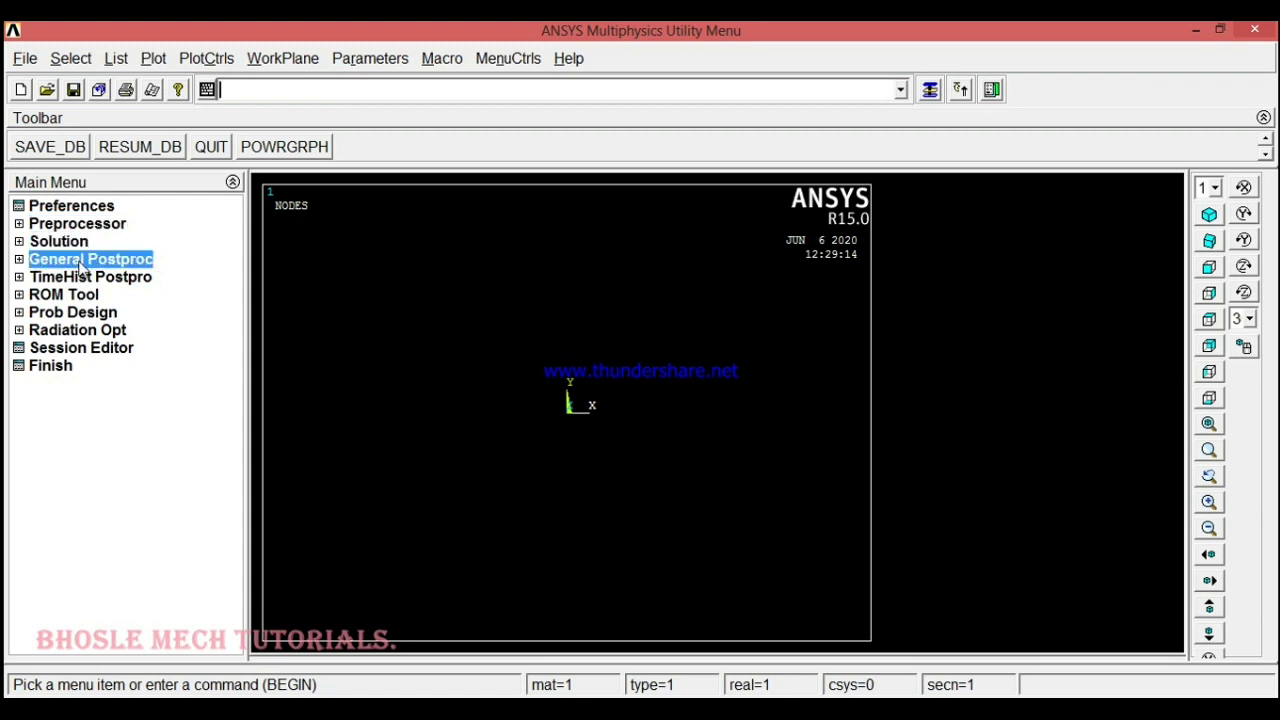
pyautogui.click(84, 245)
pyautogui.click(86, 229)
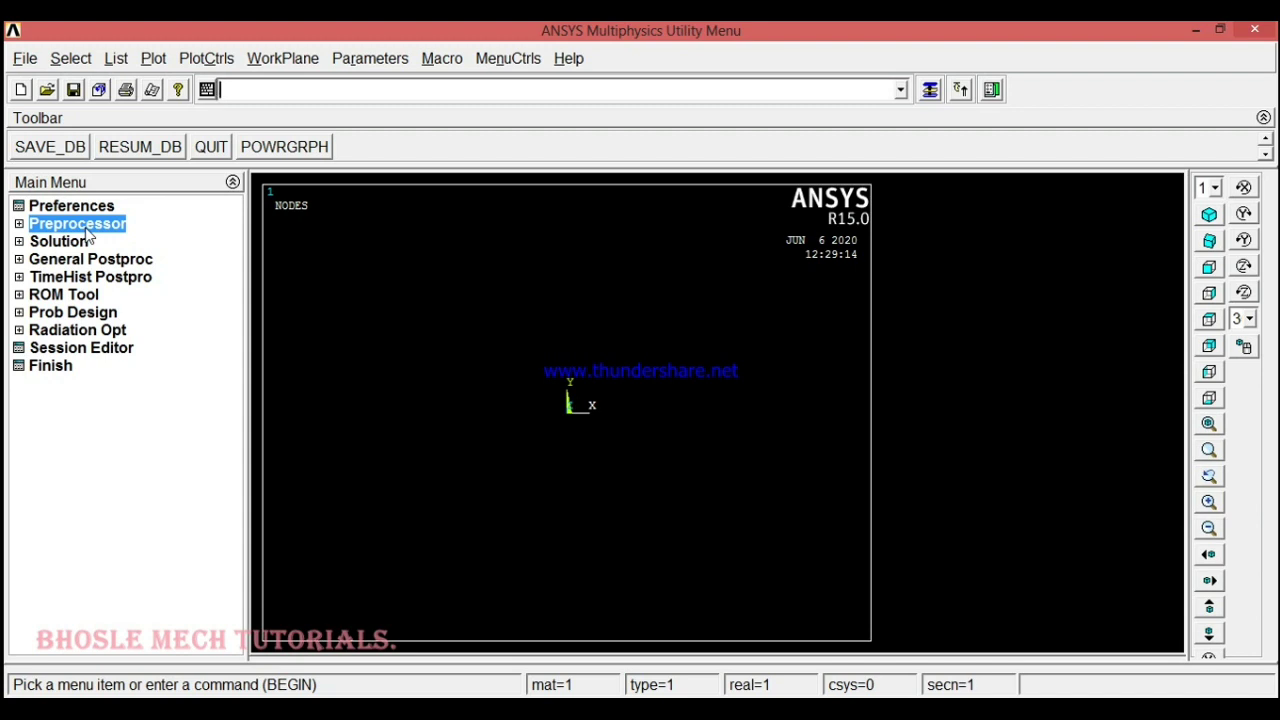
# Step: Define element type 1 as the structural Link element 3D finit stn 180
pyautogui.doubleClick(94, 227)
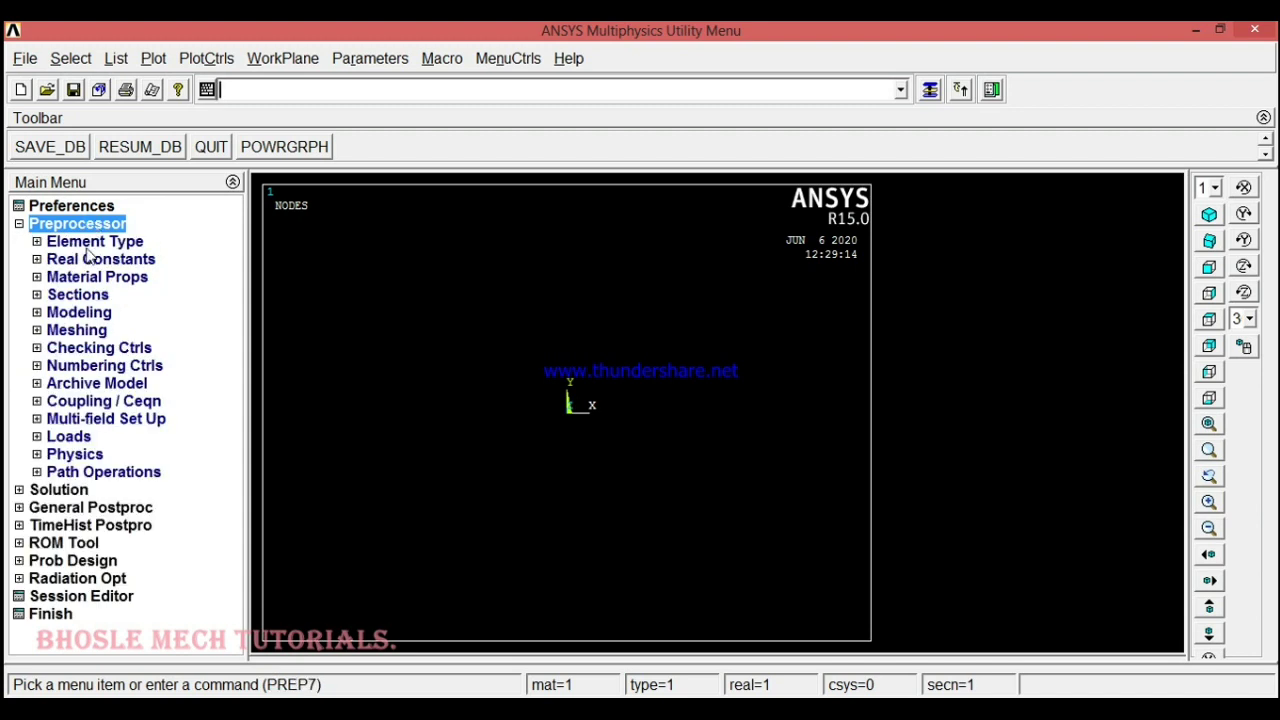
pyautogui.doubleClick(90, 243)
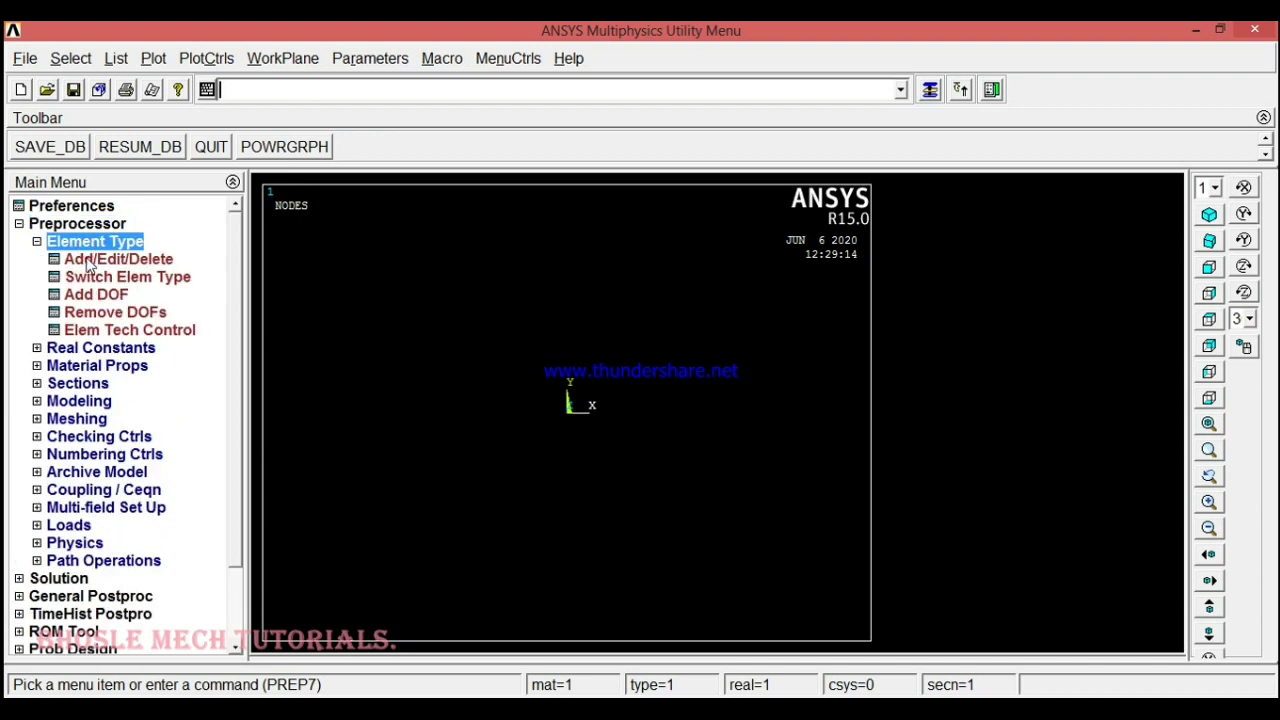
pyautogui.click(88, 260)
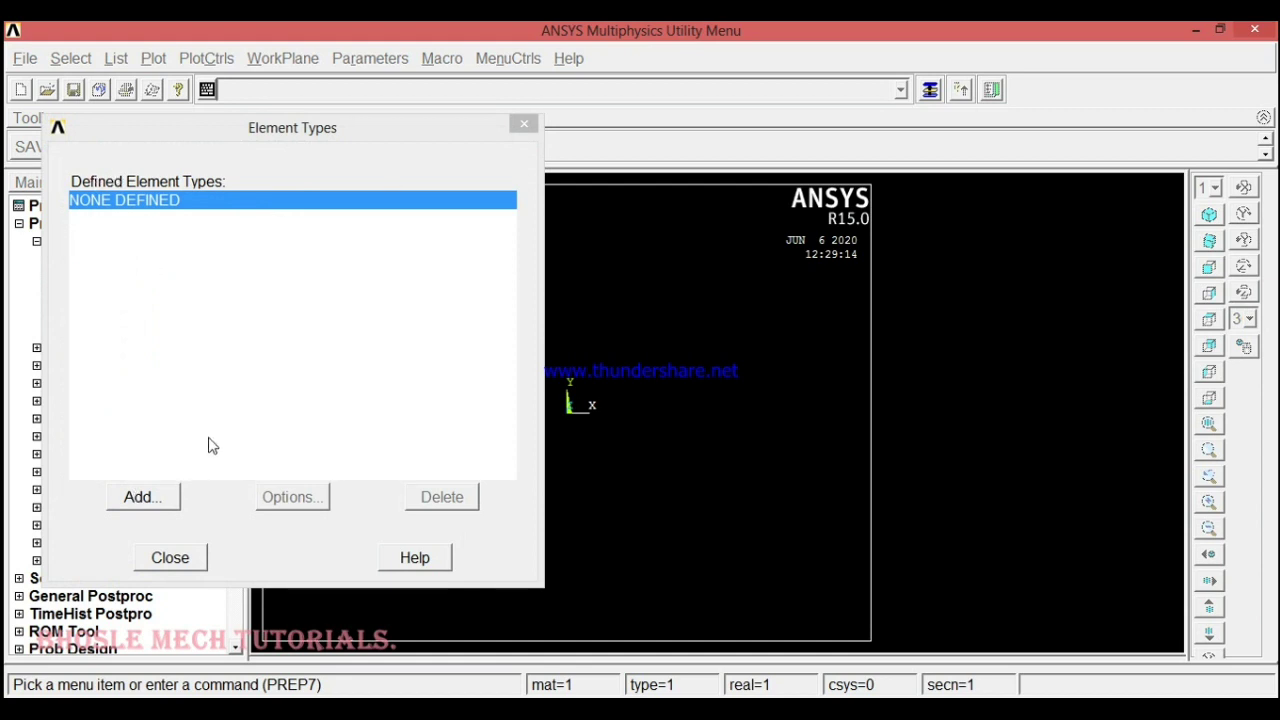
pyautogui.click(141, 498)
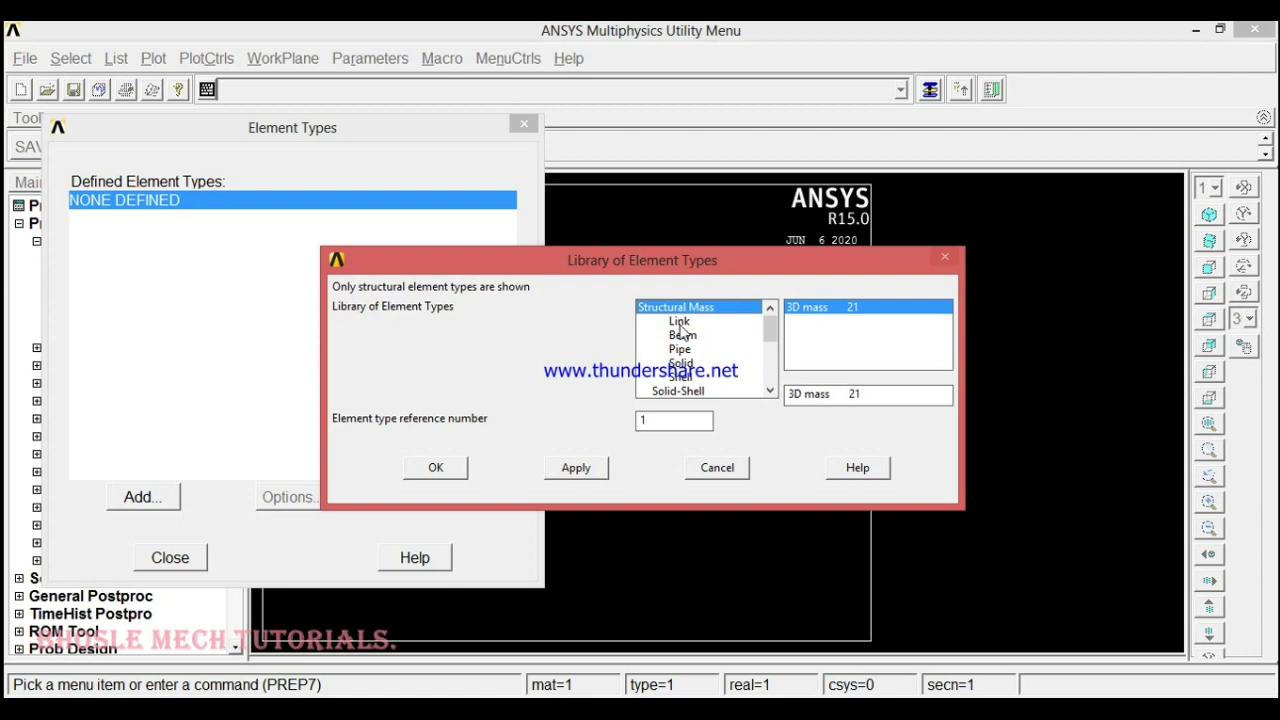
pyautogui.click(680, 322)
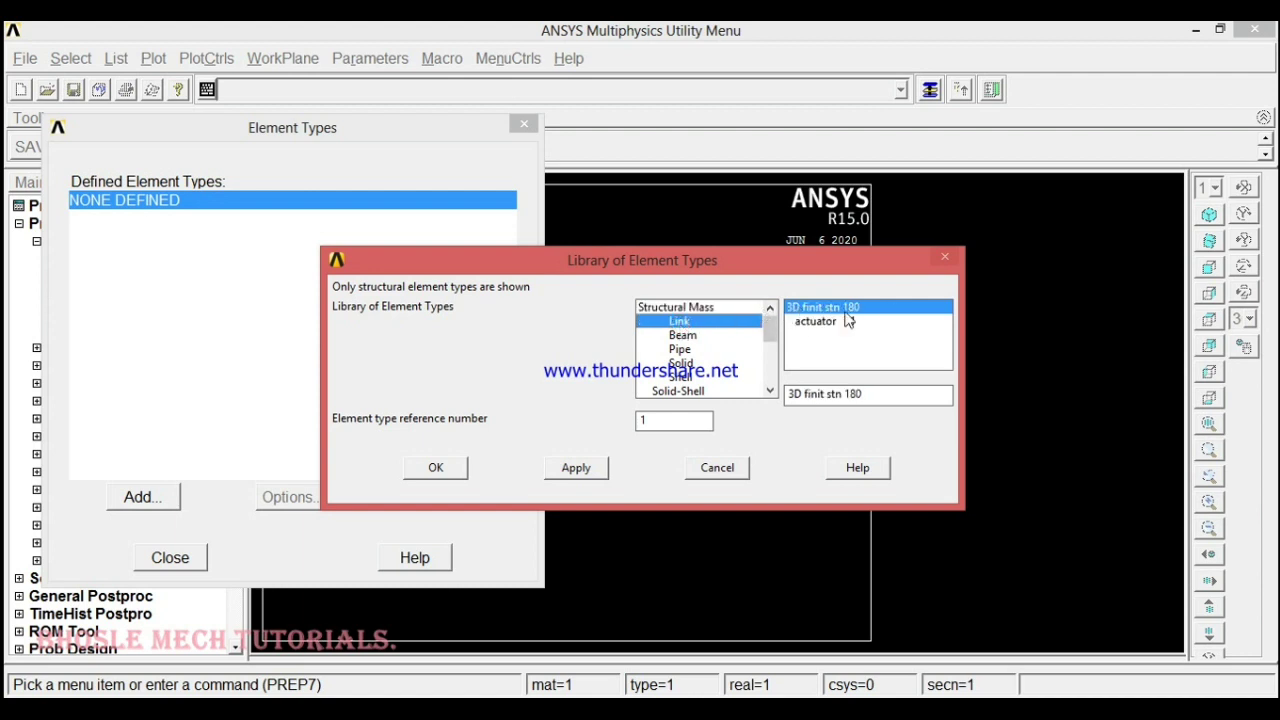
pyautogui.click(437, 470)
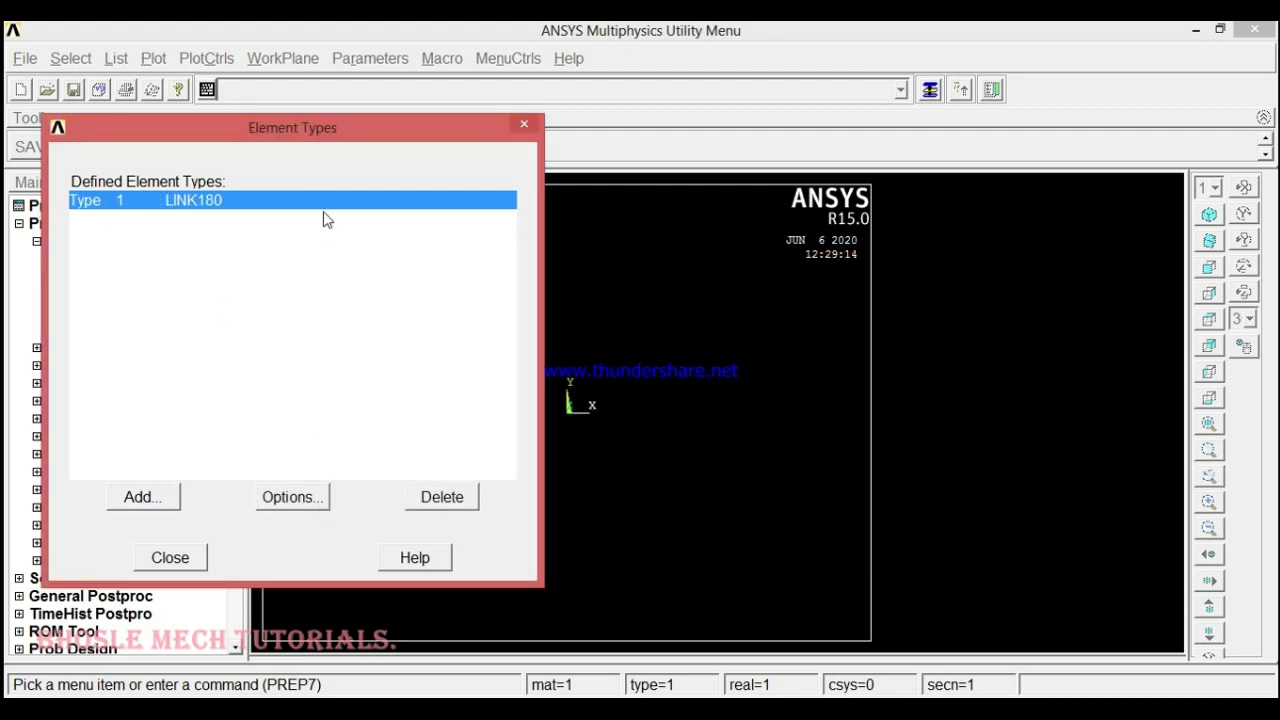
pyautogui.click(172, 567)
pyautogui.click(172, 567)
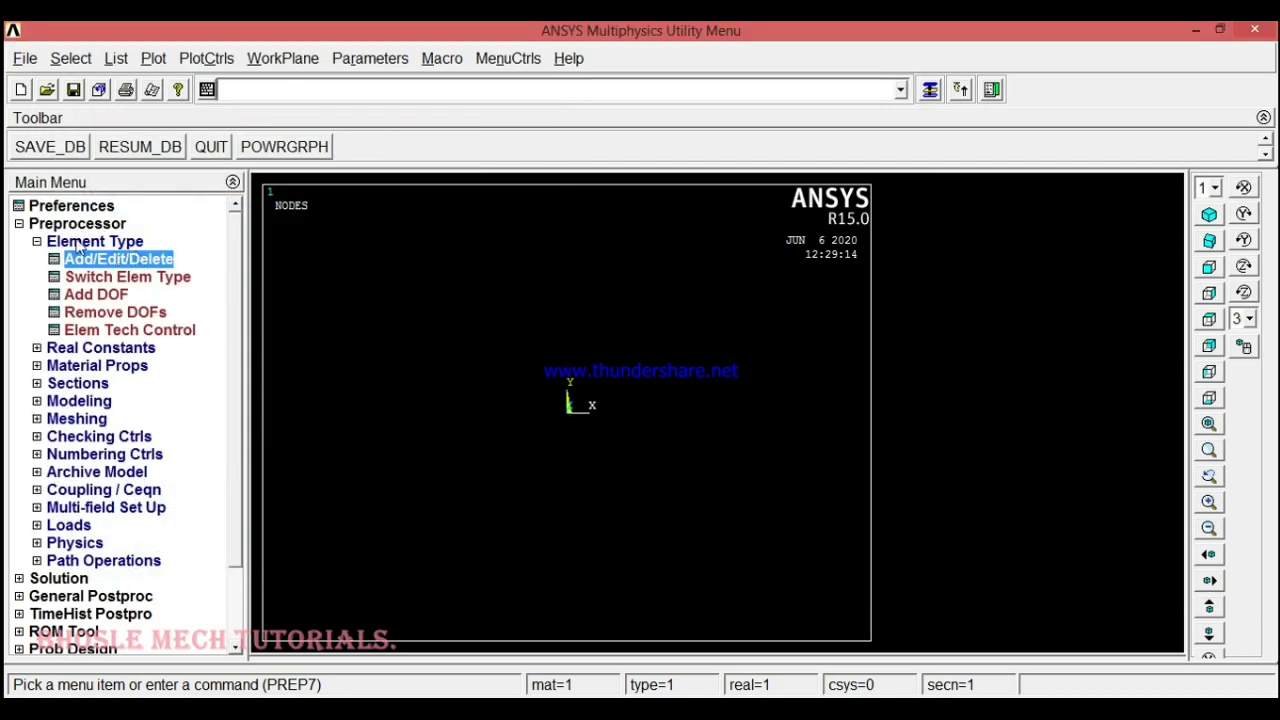
# Step: Check the first bar problem's areas in the Word document and add real constant set 1 for LINK180 with a cross-sectional area of 800
pyautogui.click(82, 242)
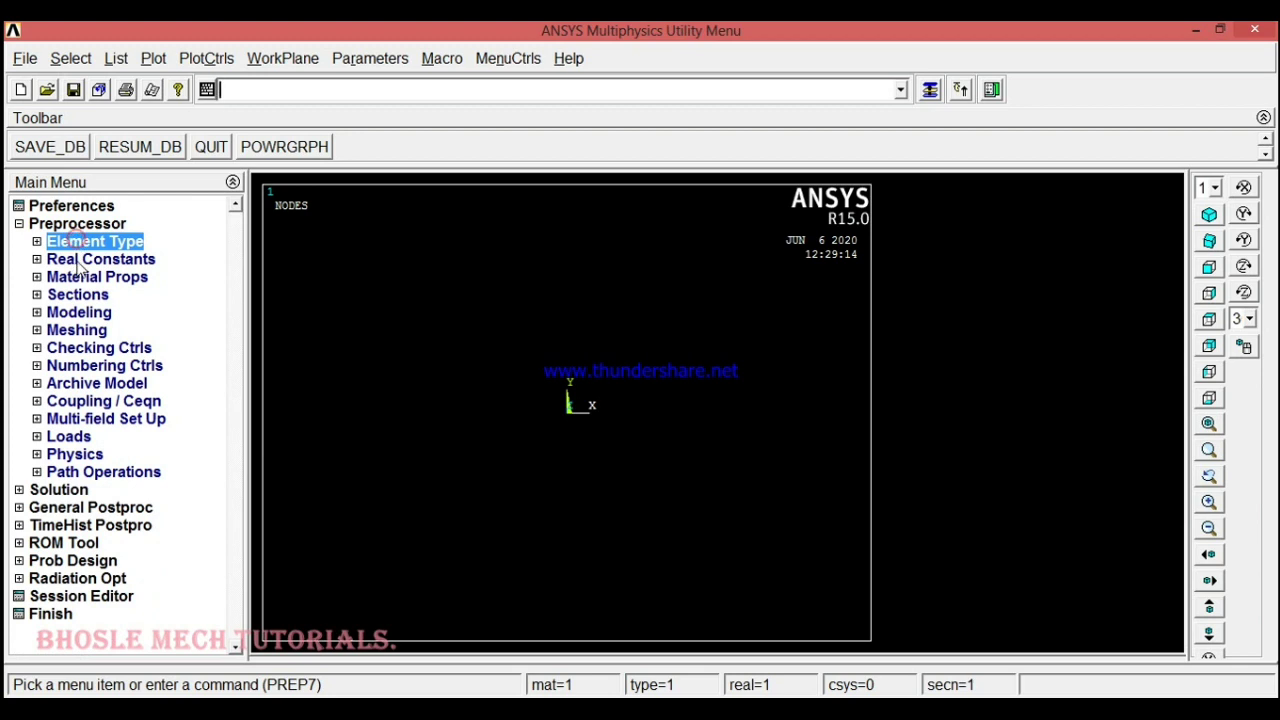
pyautogui.click(80, 261)
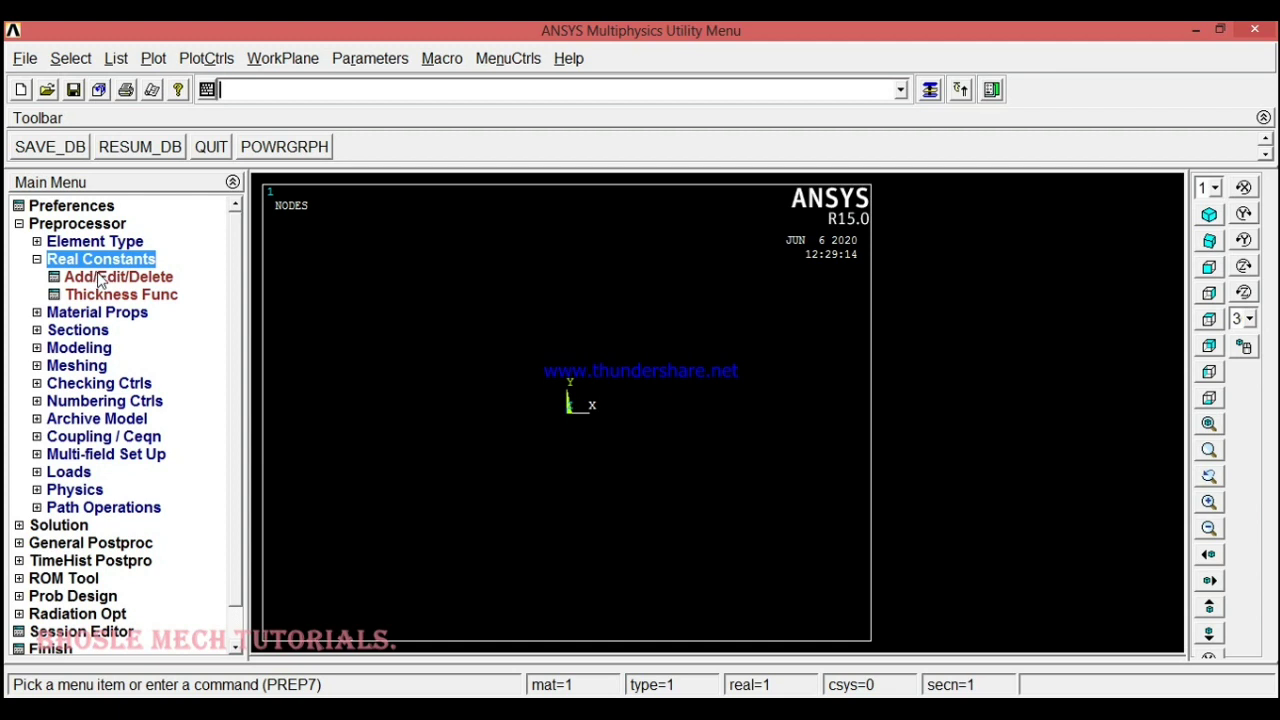
pyautogui.click(98, 280)
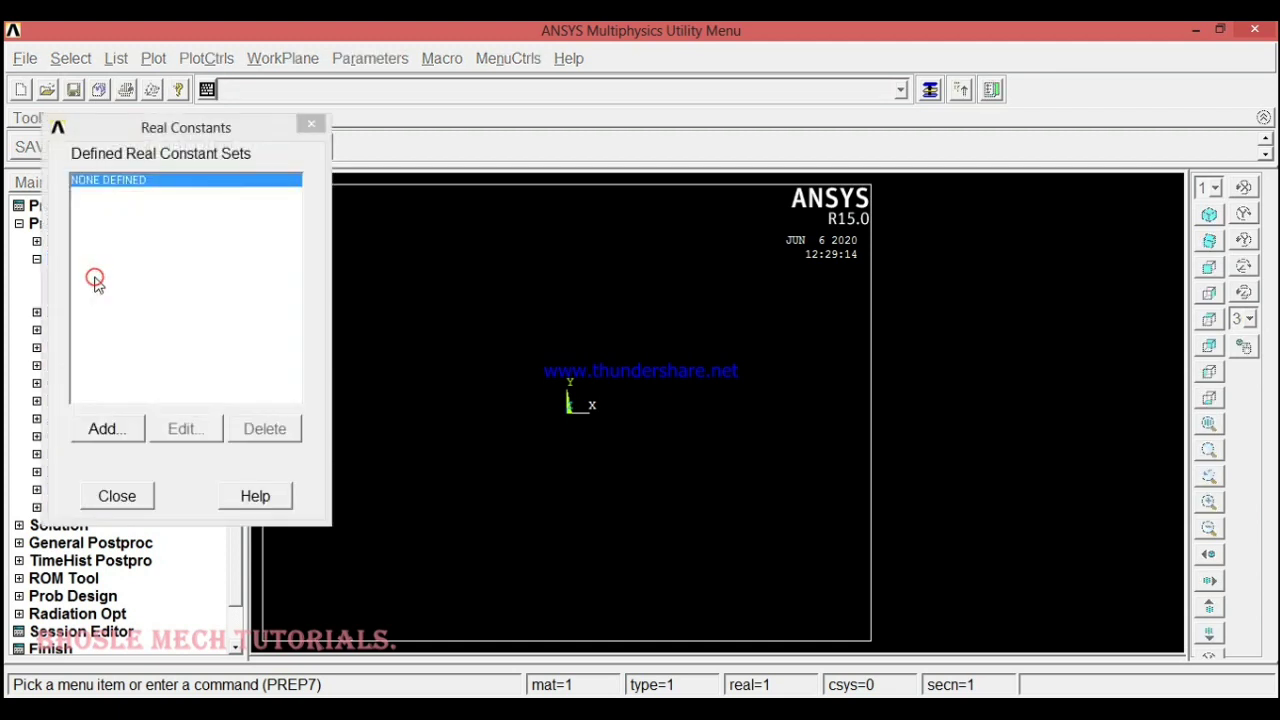
pyautogui.click(104, 430)
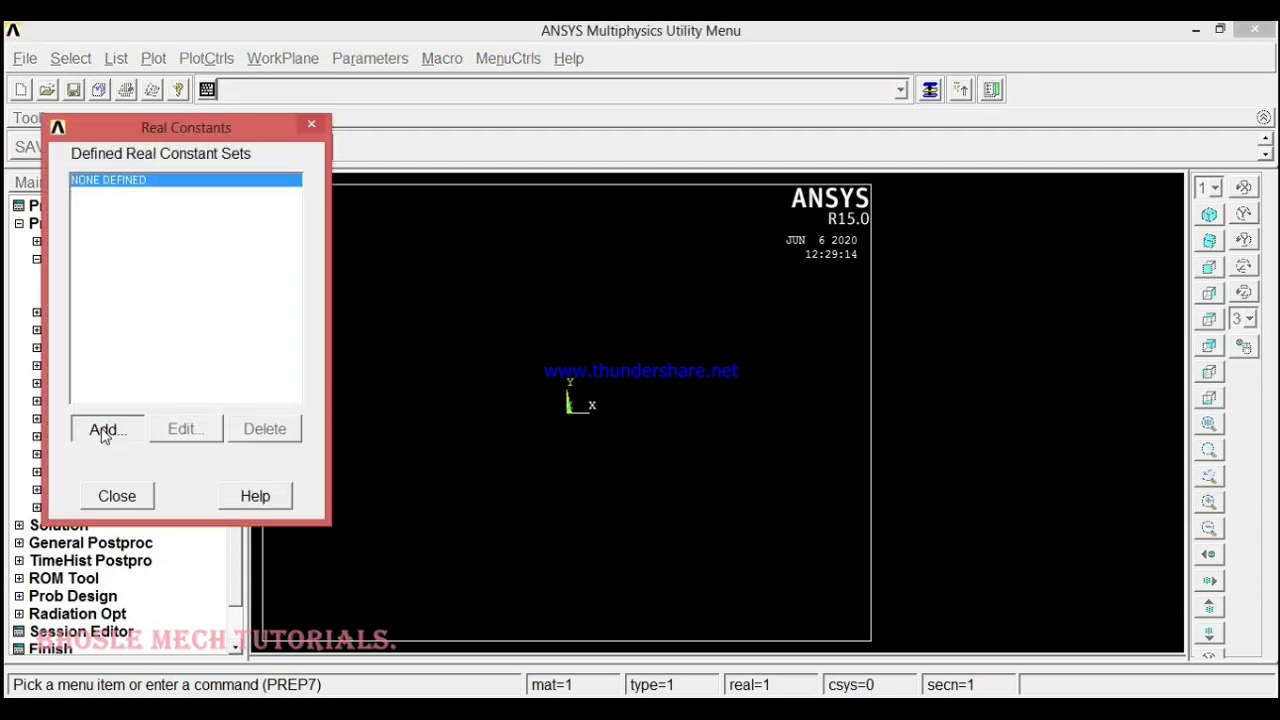
pyautogui.click(117, 496)
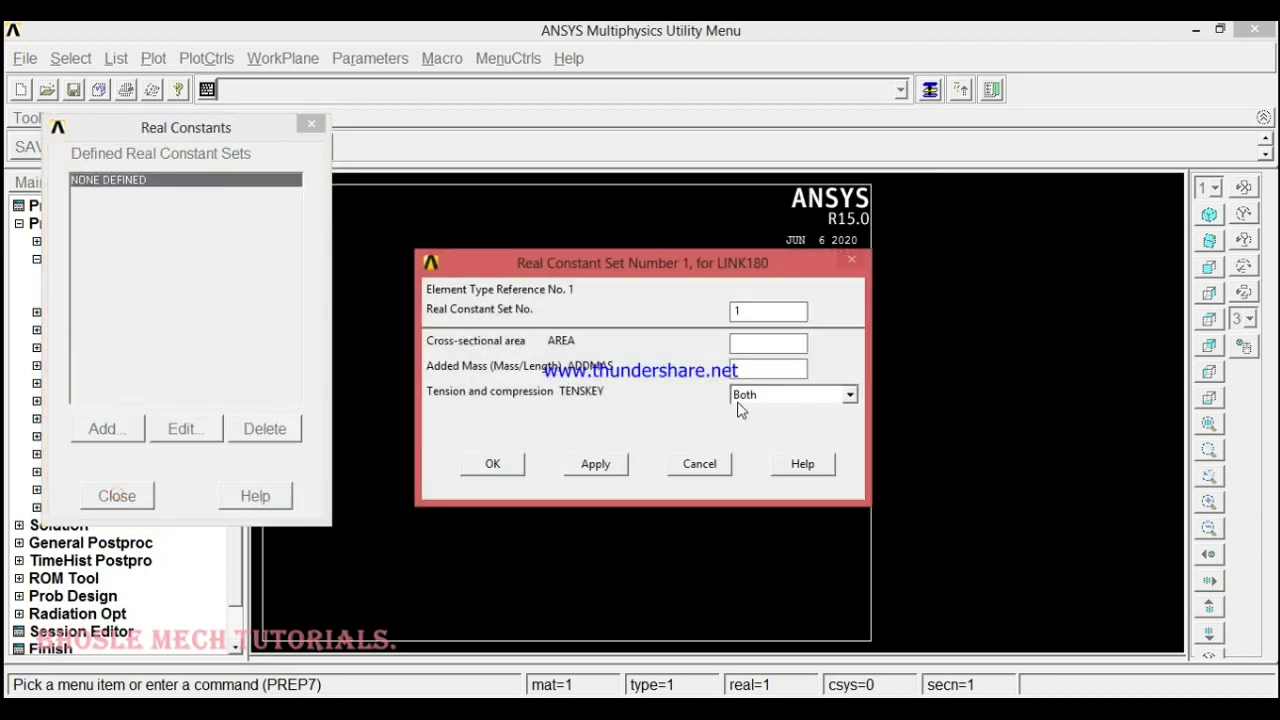
pyautogui.click(748, 344)
pyautogui.click(500, 580)
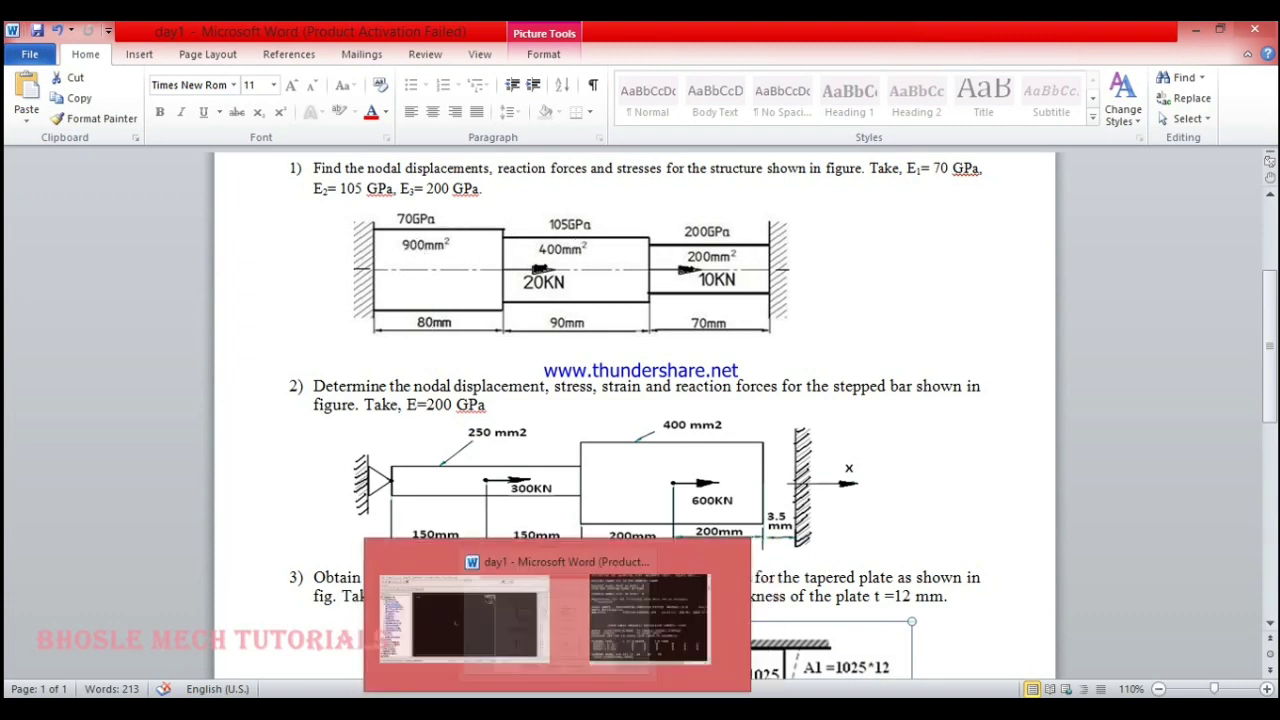
pyautogui.moveTo(570, 712)
pyautogui.click(489, 658)
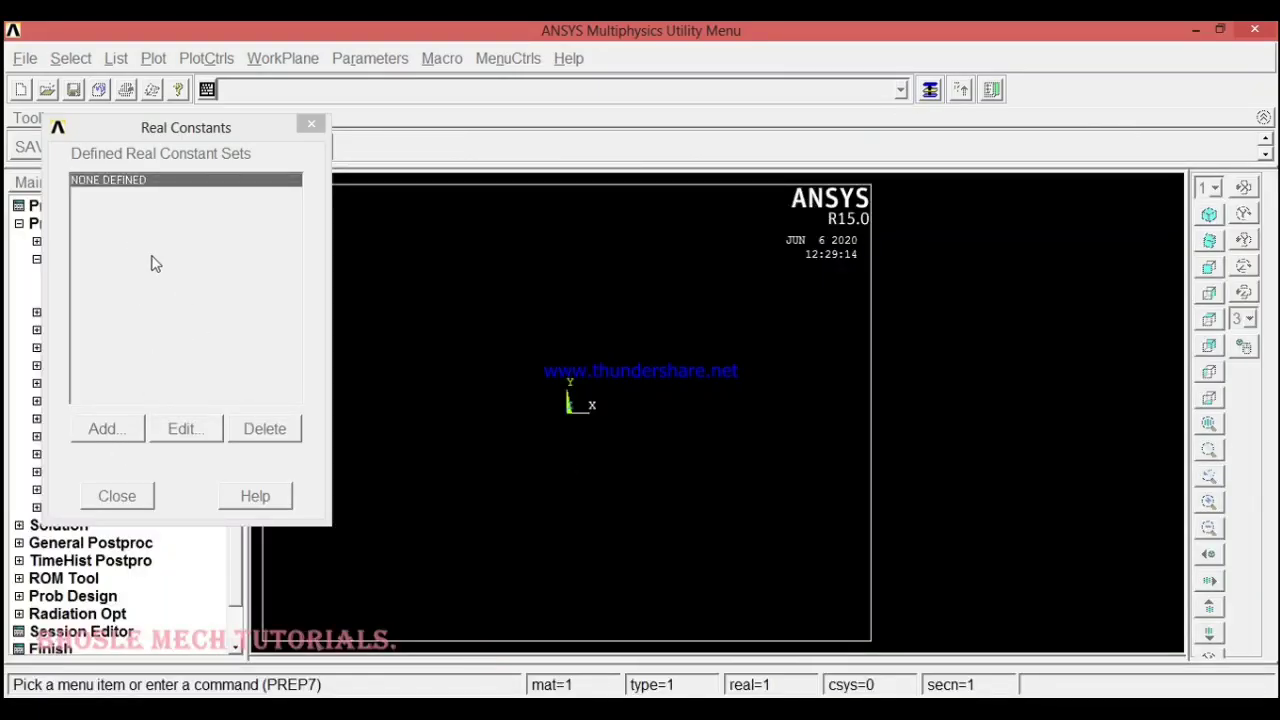
pyautogui.click(930, 90)
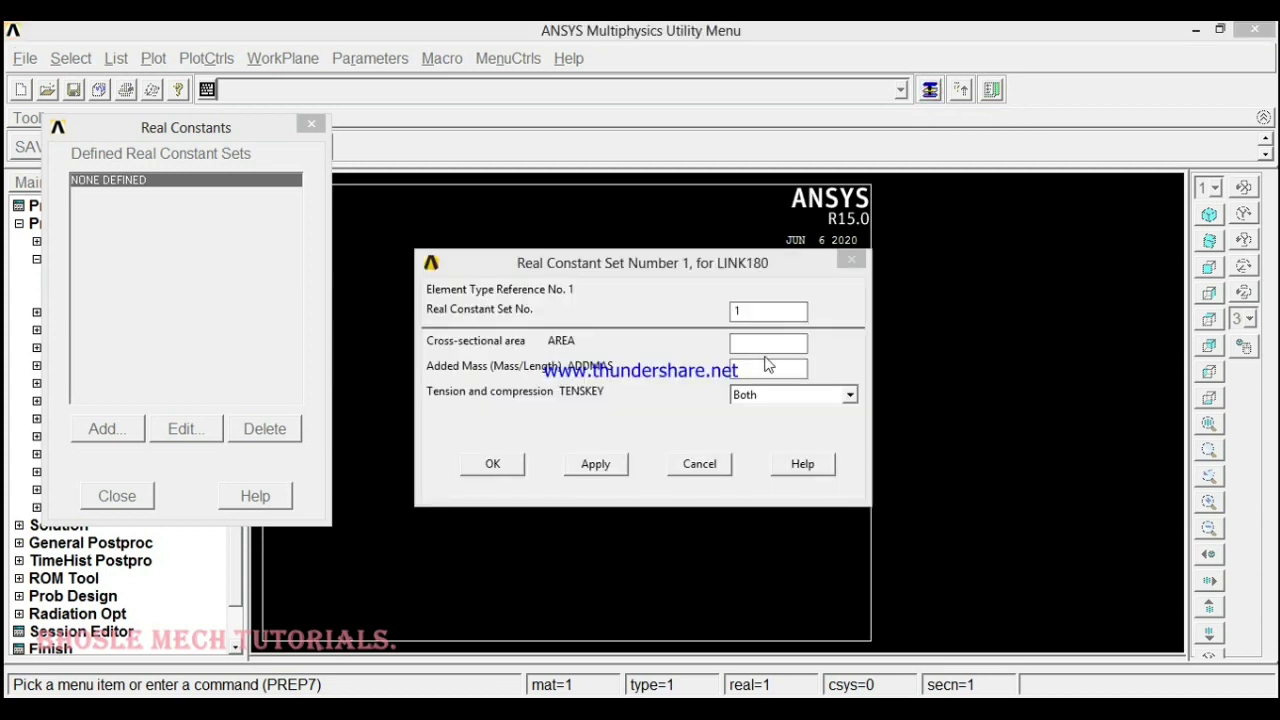
pyautogui.click(768, 344)
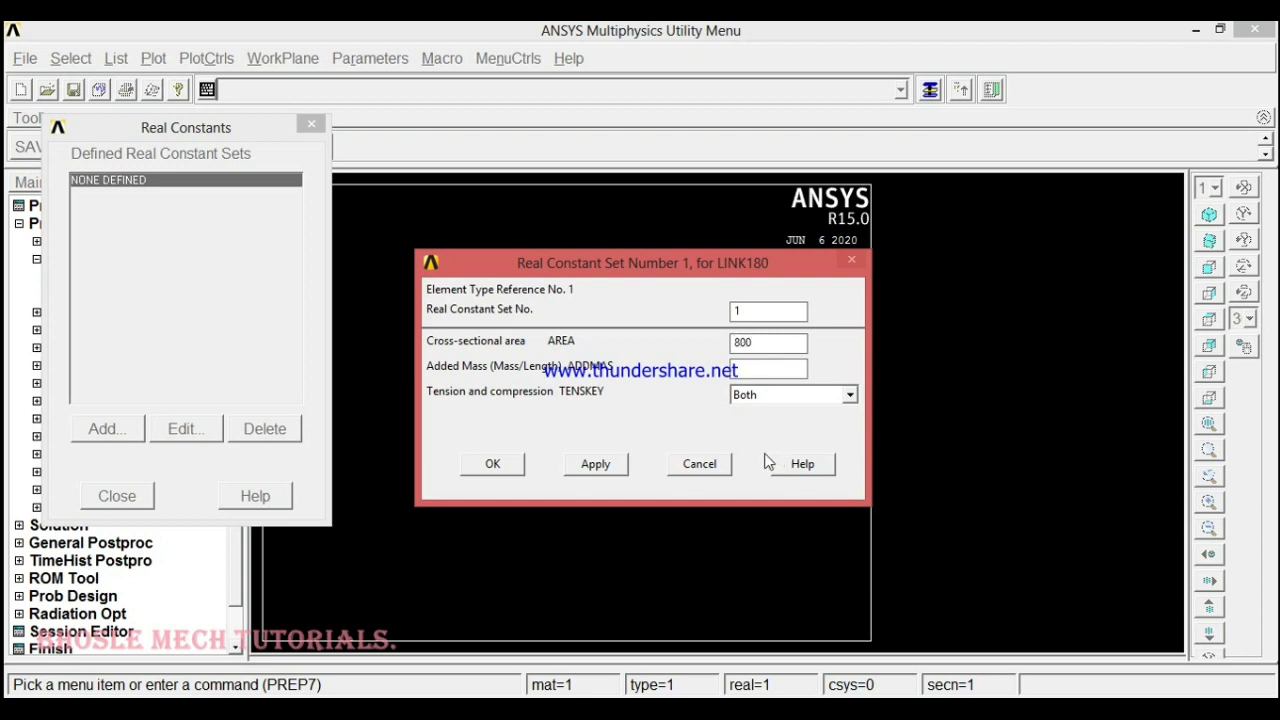
pyautogui.click(597, 466)
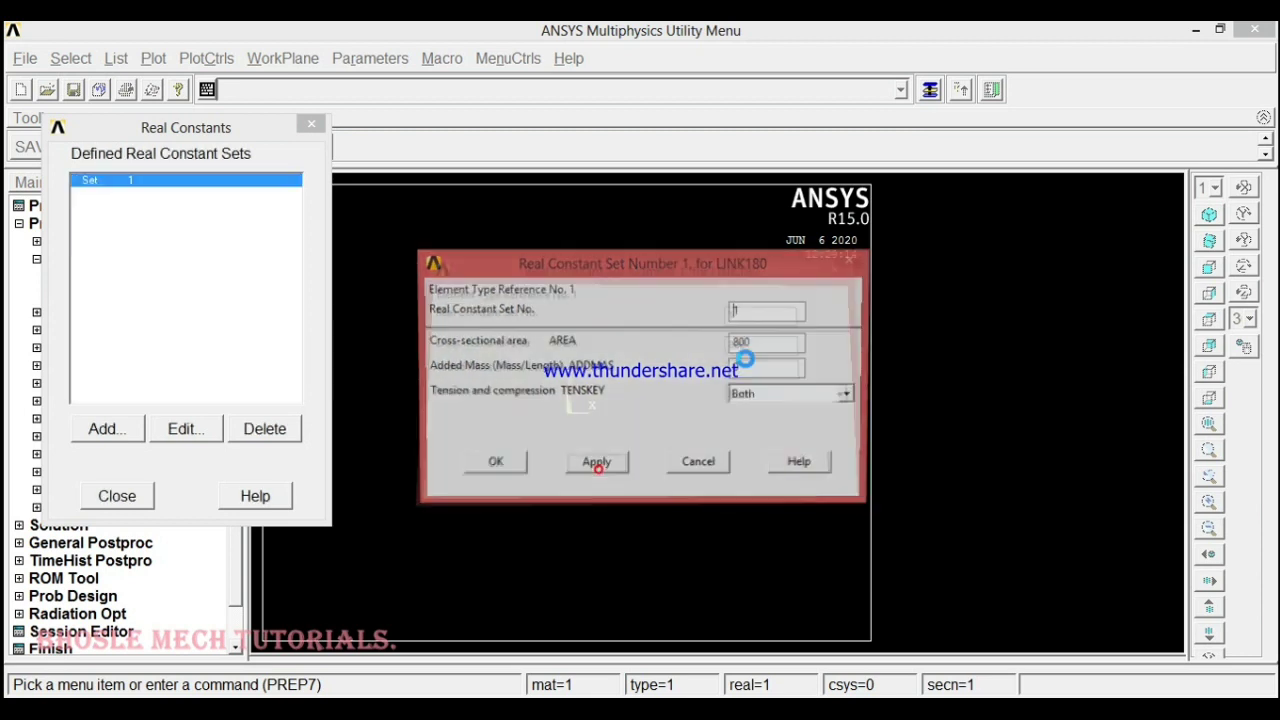
# Step: Add real constant set 2 with a cross-sectional area of 400, checking the bar figure in the Word document
pyautogui.doubleClick(758, 316)
pyautogui.write('2')
pyautogui.press('Tab')
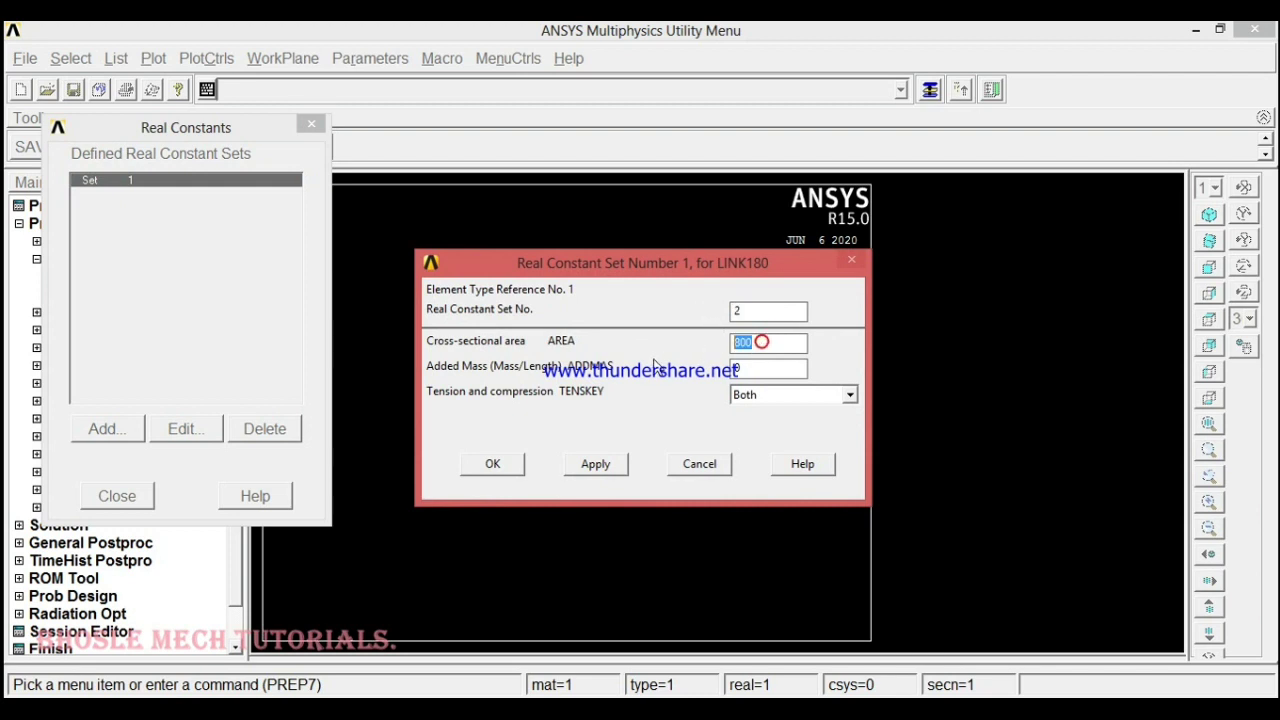
pyautogui.write('40')
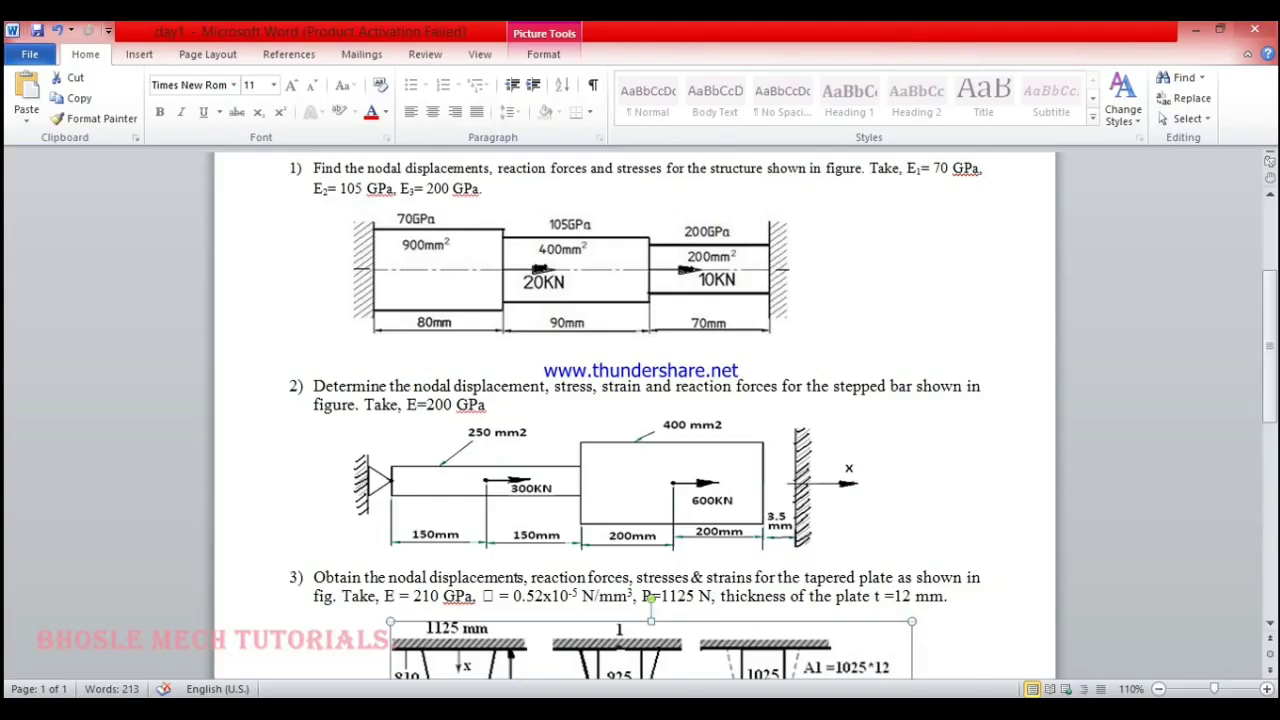
pyautogui.moveTo(500, 692)
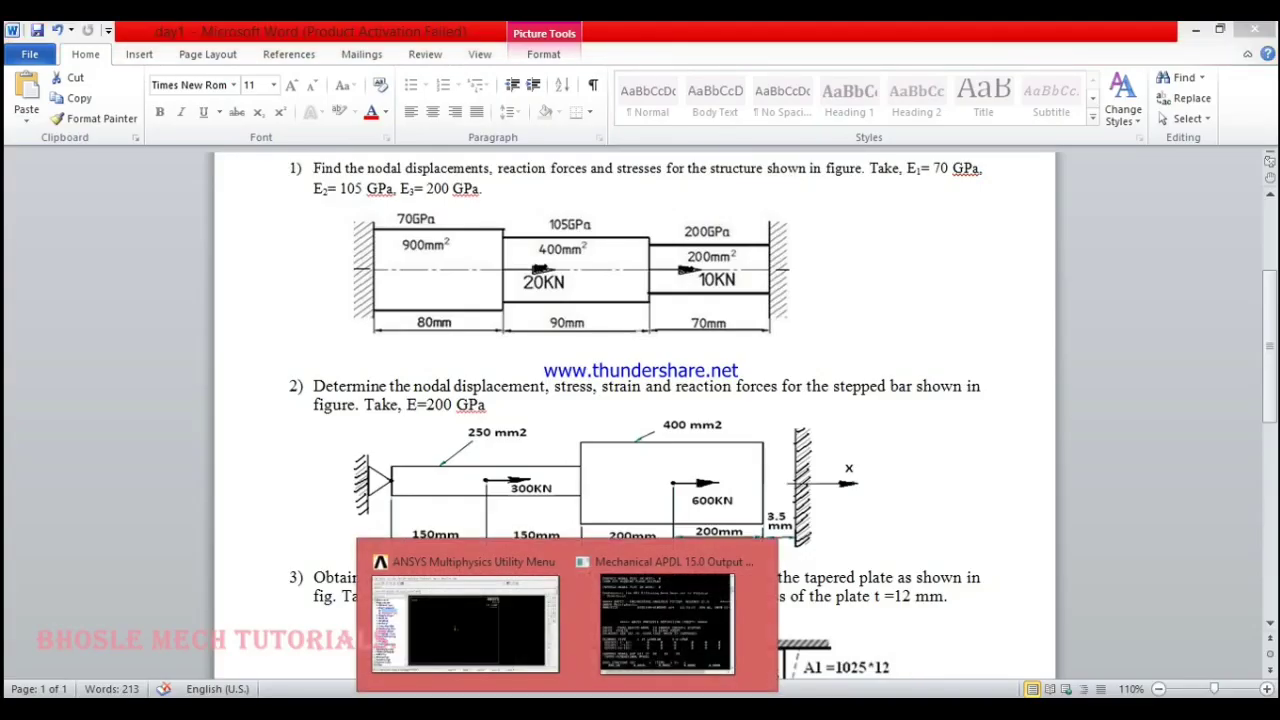
pyautogui.click(470, 655)
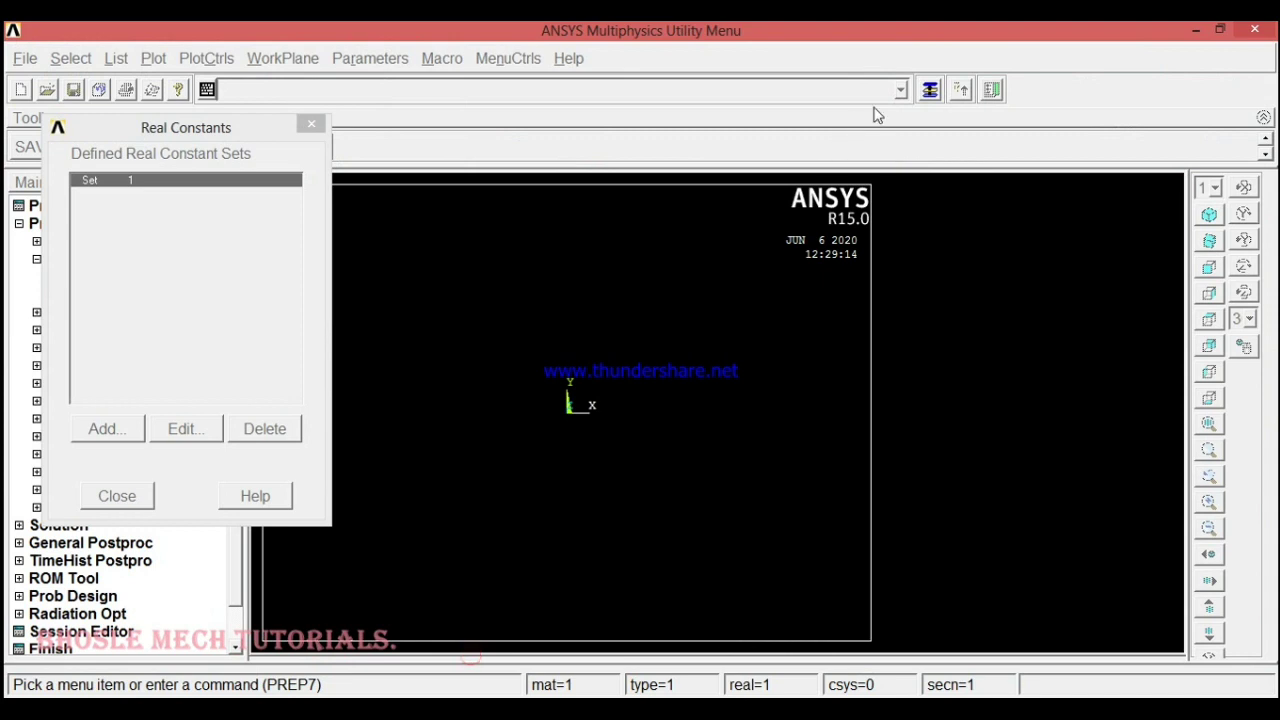
pyautogui.click(930, 89)
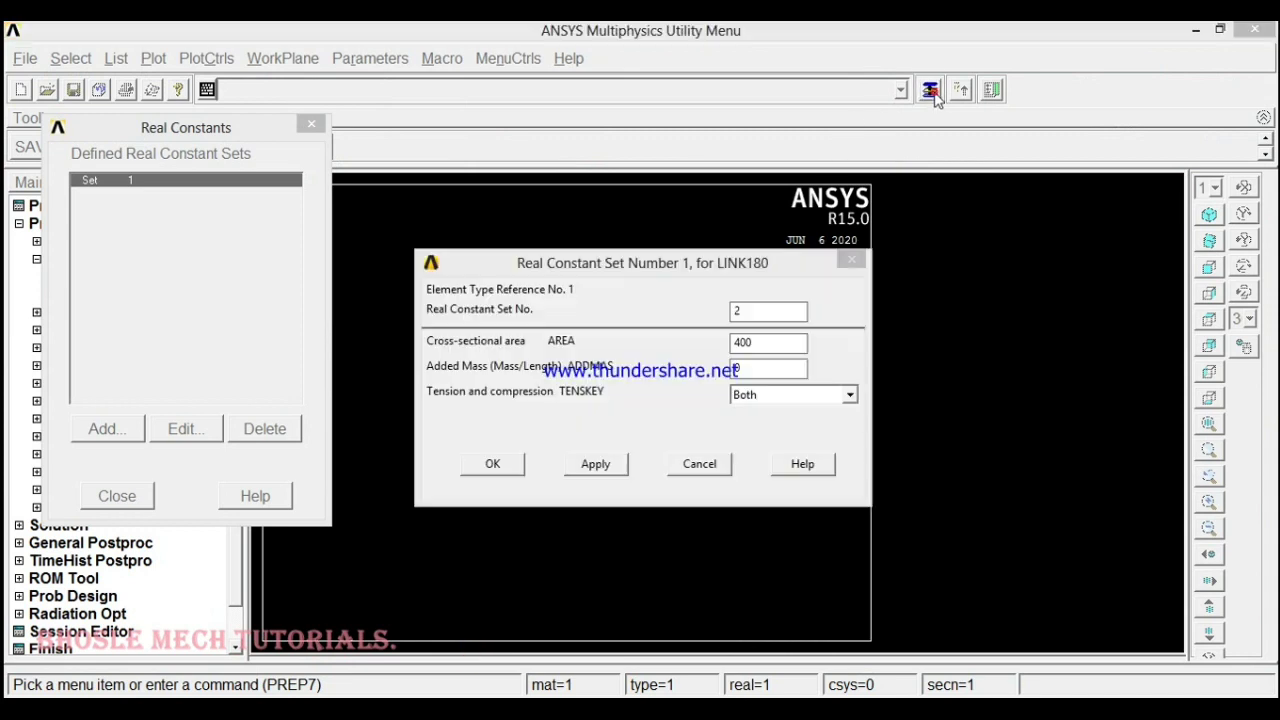
pyautogui.click(590, 466)
# Step: Add real constant set 3 with a cross-sectional area of 200 and finish defining the sets
pyautogui.doubleClick(763, 309)
pyautogui.write('3')
pyautogui.doubleClick(762, 345)
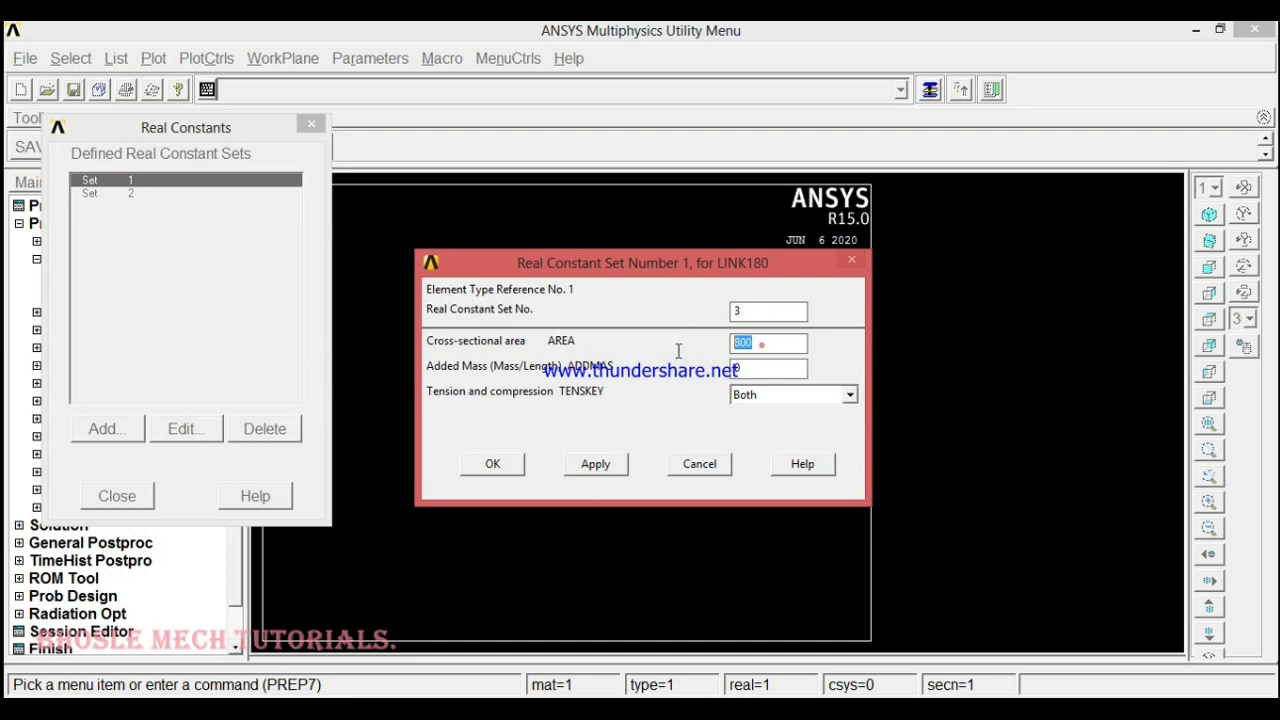
pyautogui.write('200')
pyautogui.click(500, 465)
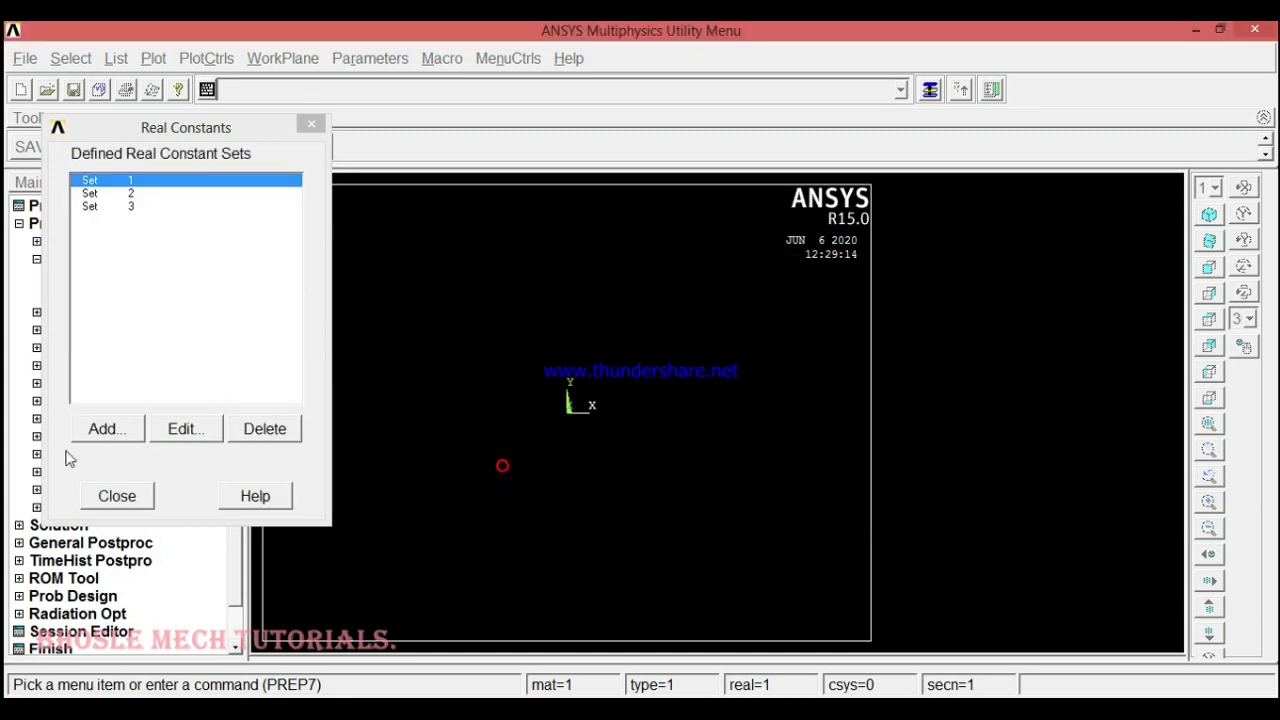
# Step: Review the cross-sectional area stored in real constant set 1 for LINK180
pyautogui.click(183, 432)
pyautogui.click(118, 498)
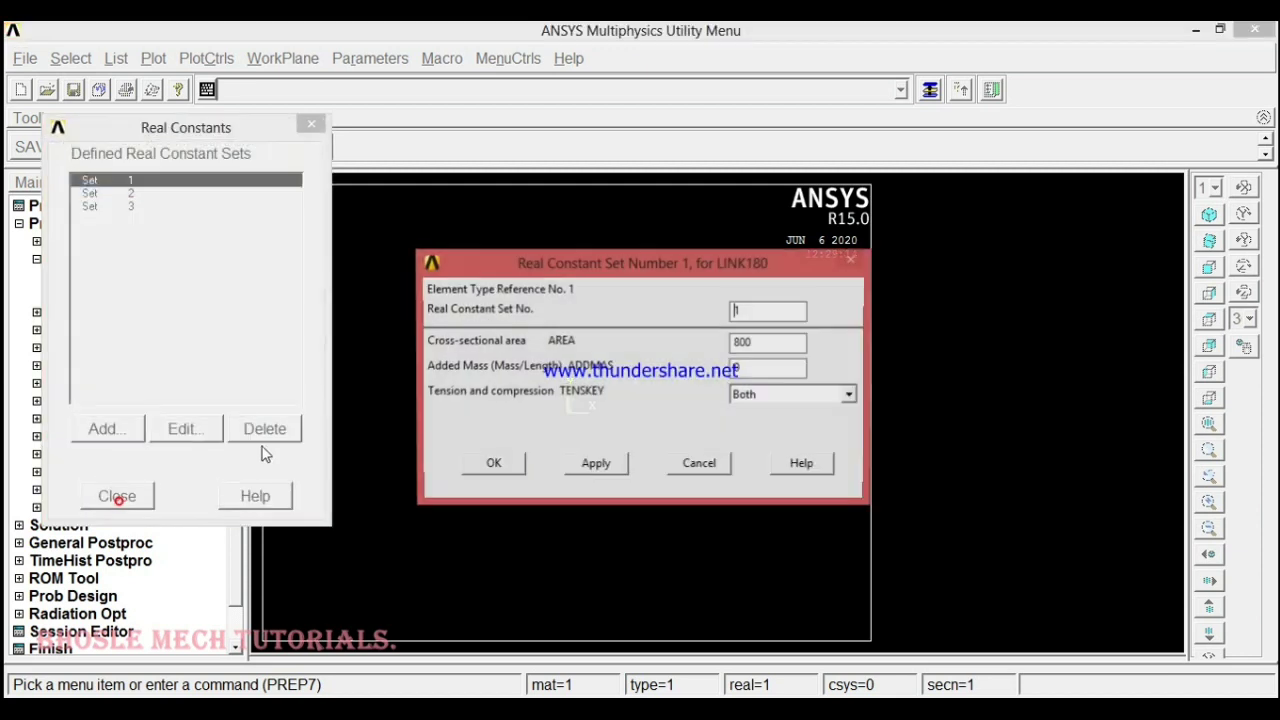
pyautogui.press('Escape')
pyautogui.click(131, 193)
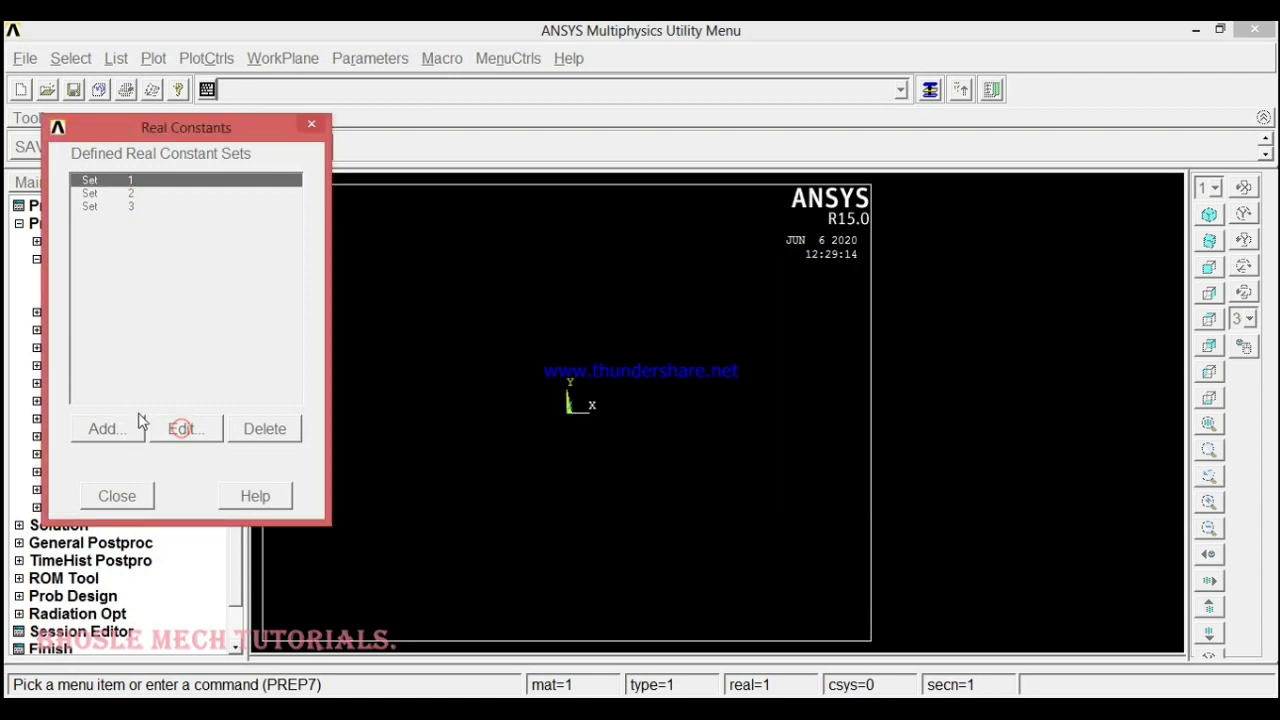
pyautogui.click(85, 195)
pyautogui.click(930, 90)
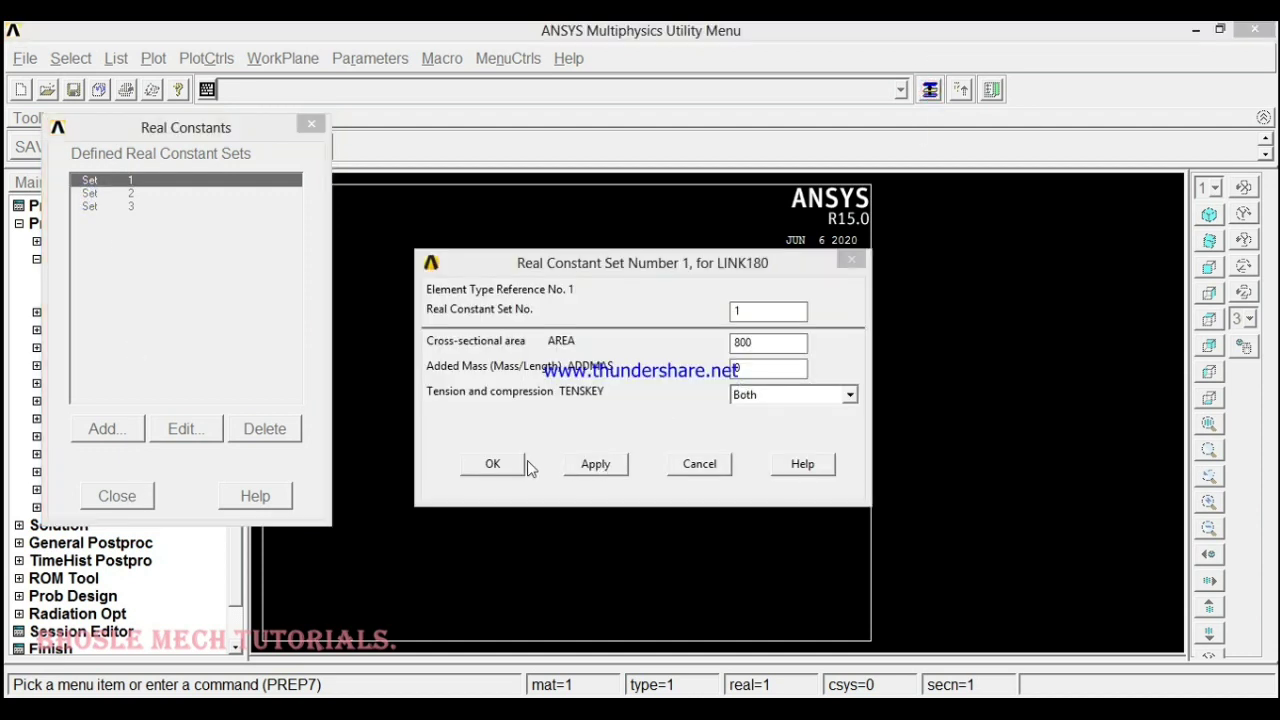
pyautogui.click(492, 464)
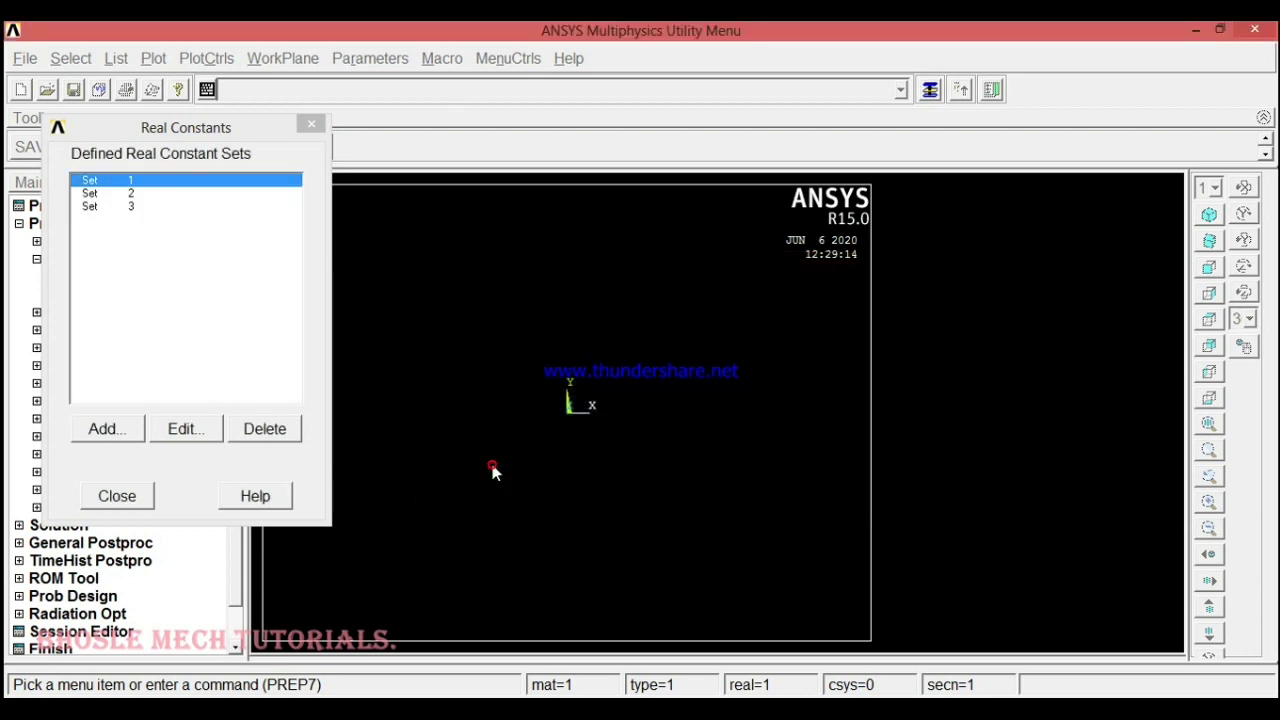
# Step: Review the cross-sectional areas of real constant sets 2 and 3, and close the real constants definition
pyautogui.click(88, 193)
pyautogui.click(184, 430)
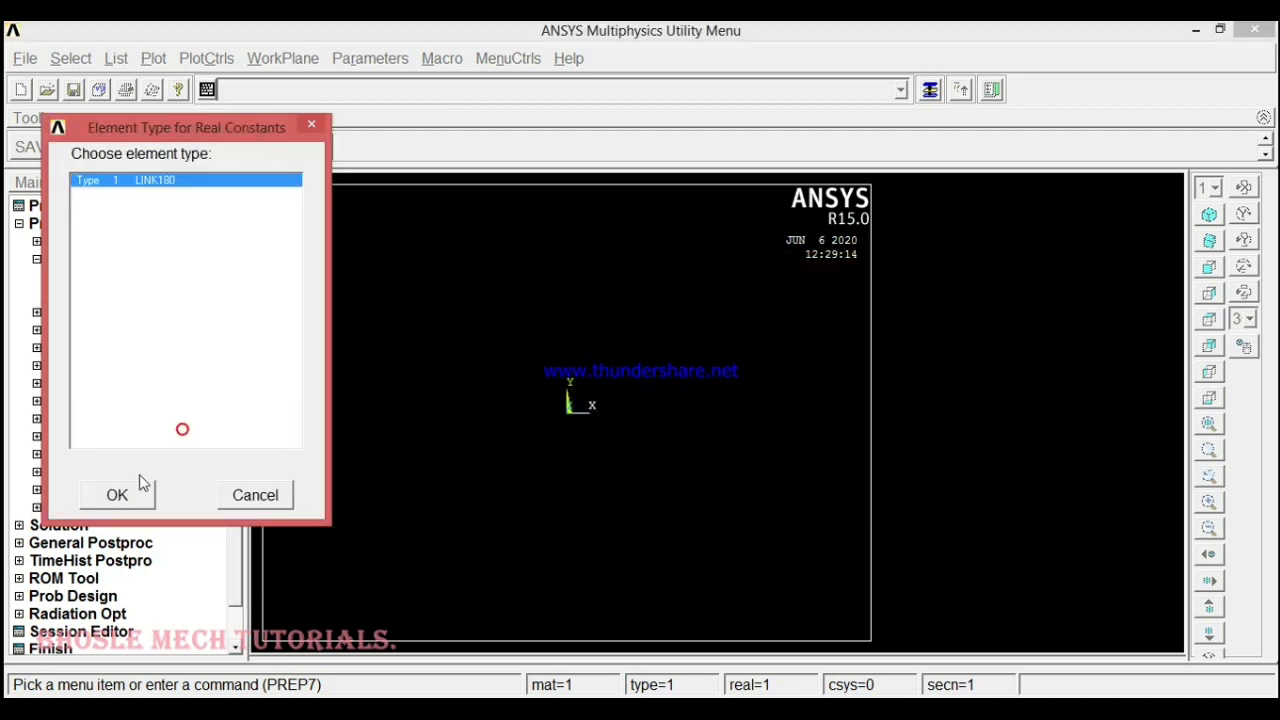
pyautogui.click(119, 500)
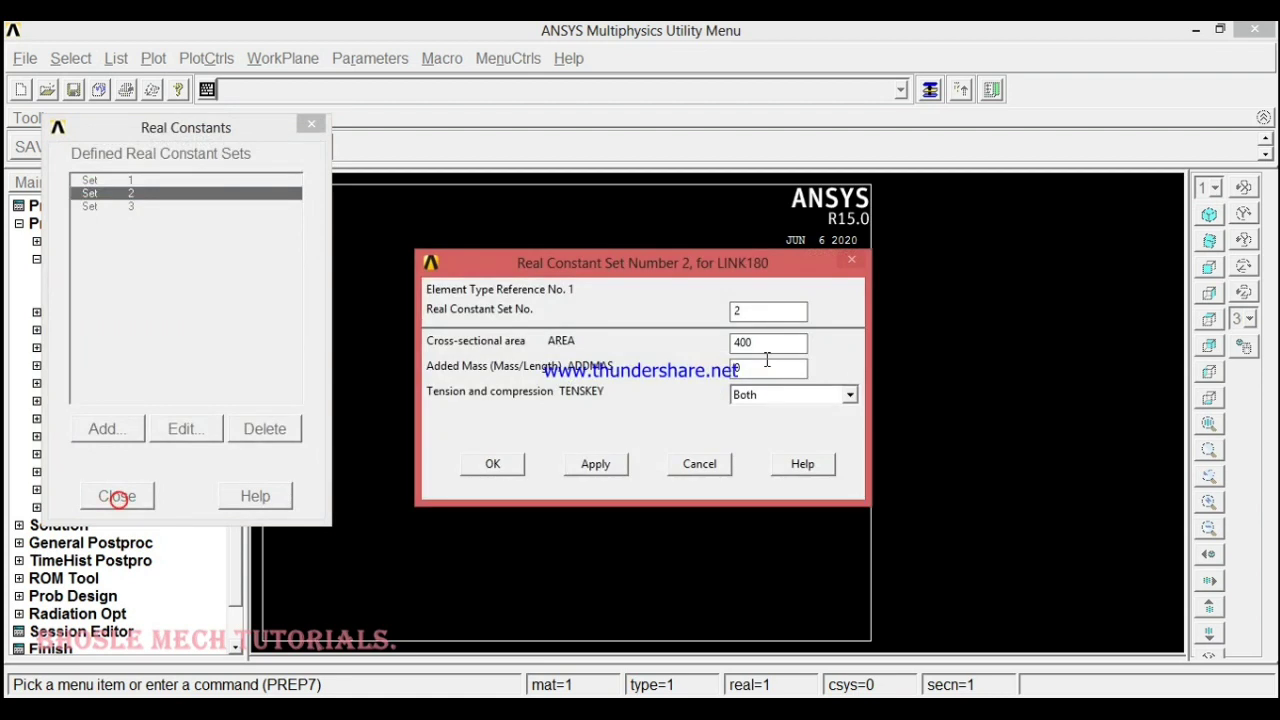
pyautogui.click(492, 462)
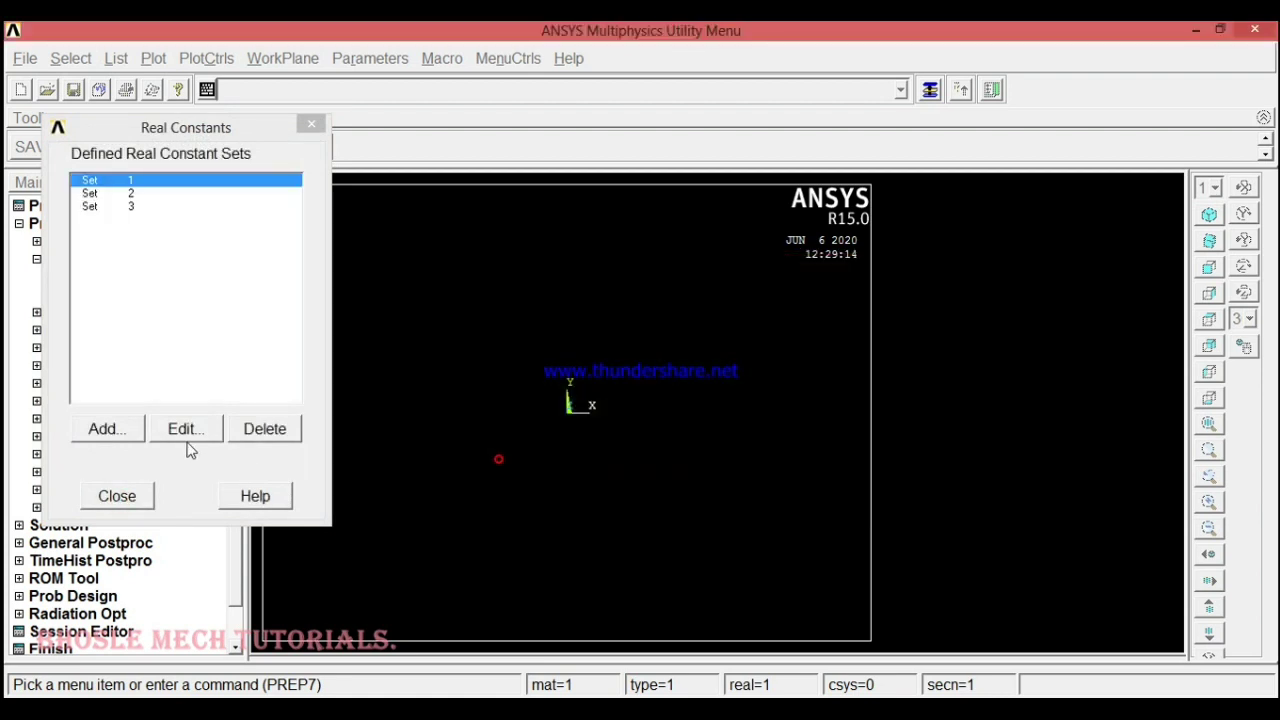
pyautogui.click(126, 207)
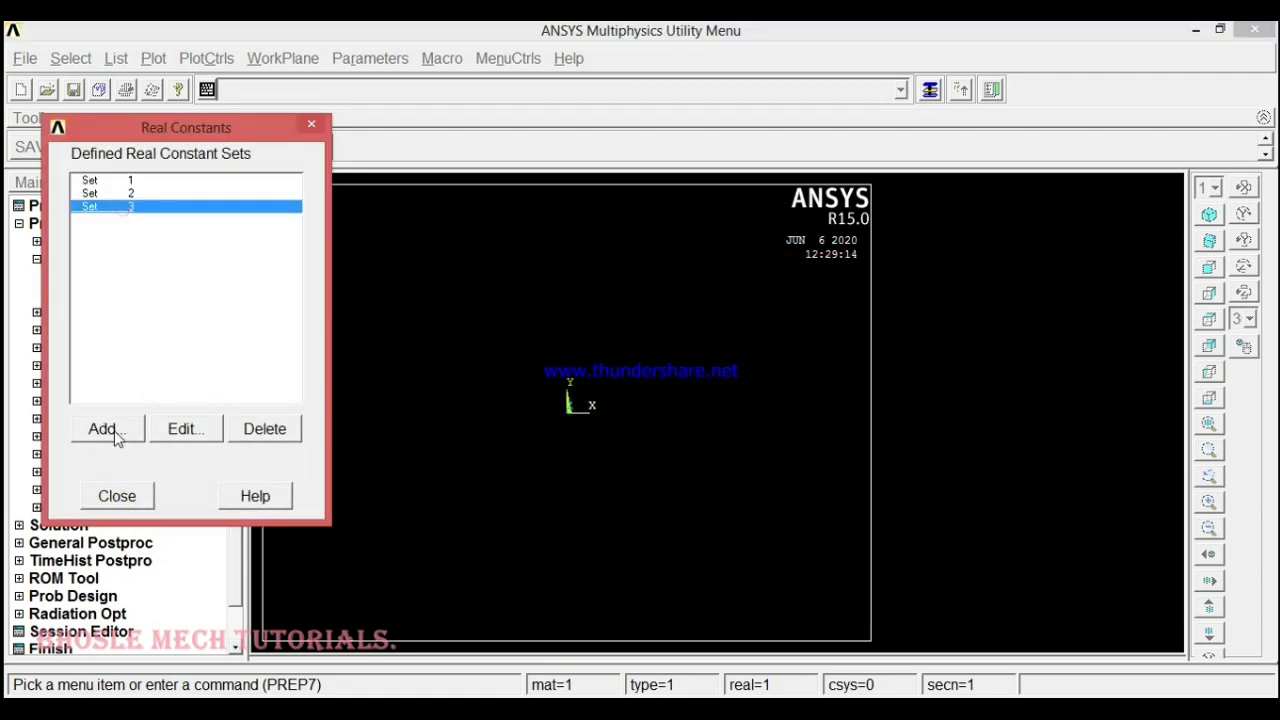
pyautogui.click(183, 428)
pyautogui.click(129, 490)
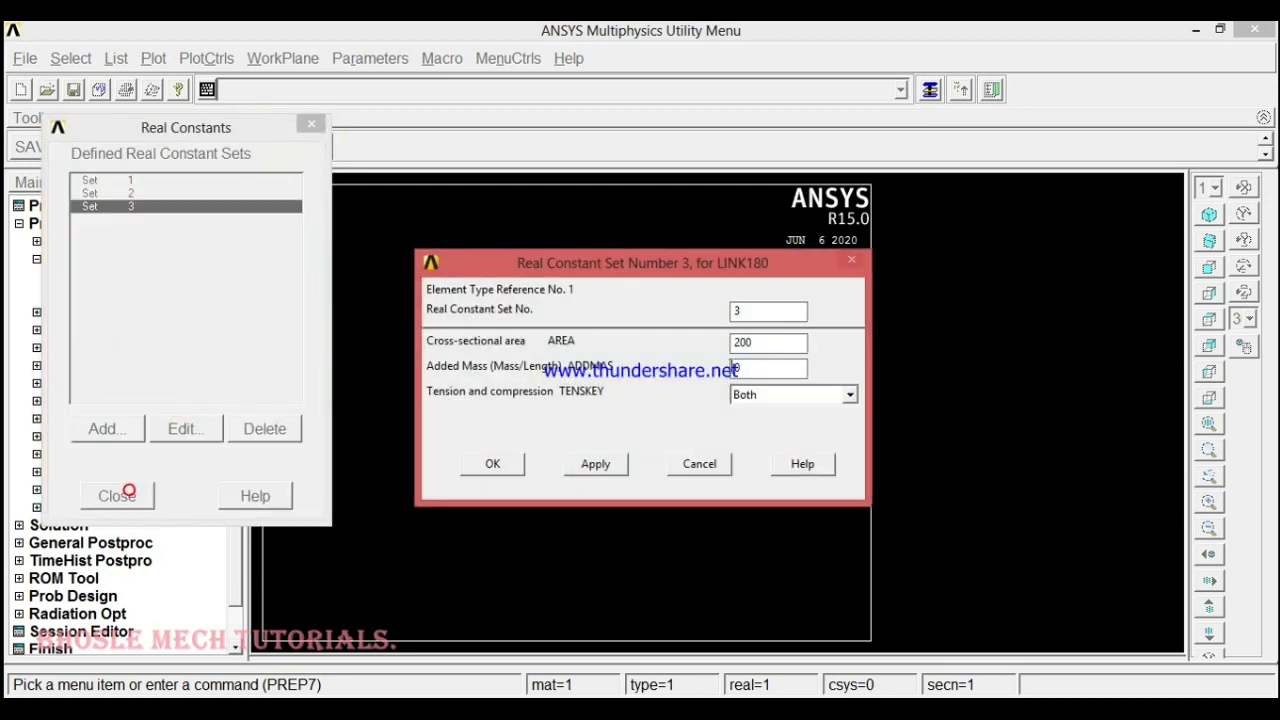
pyautogui.click(492, 465)
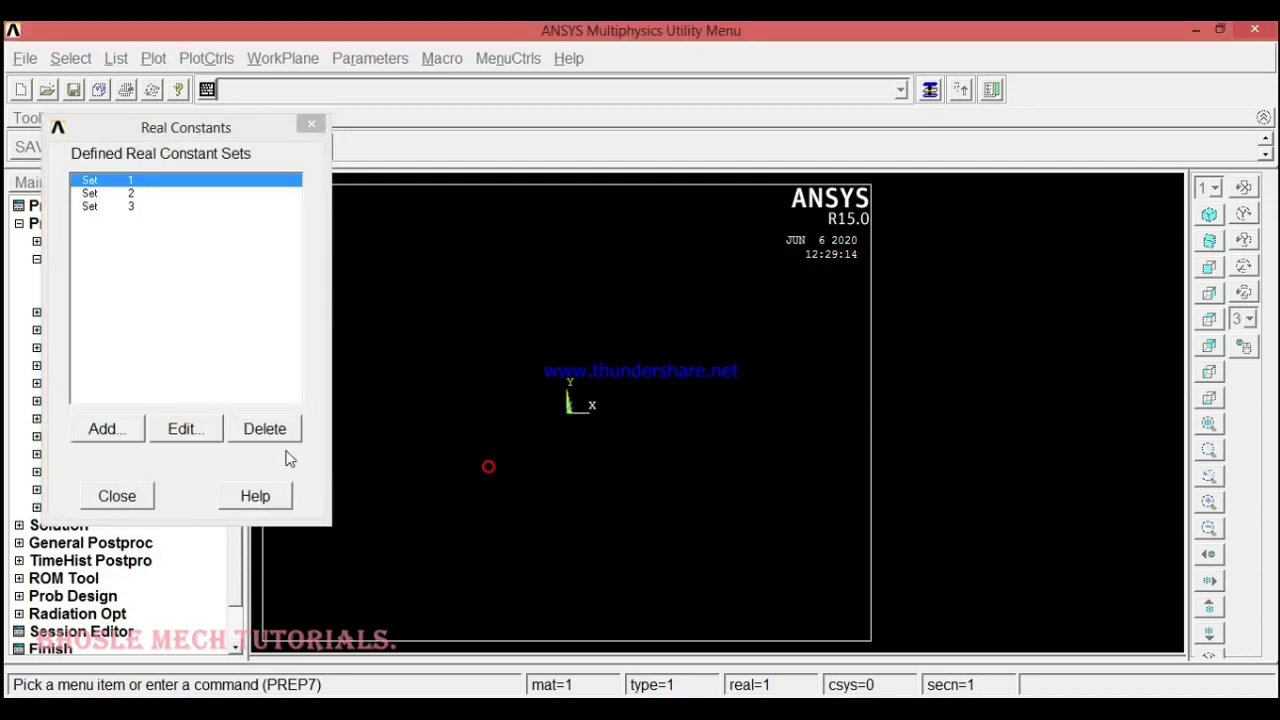
pyautogui.click(121, 502)
pyautogui.click(118, 499)
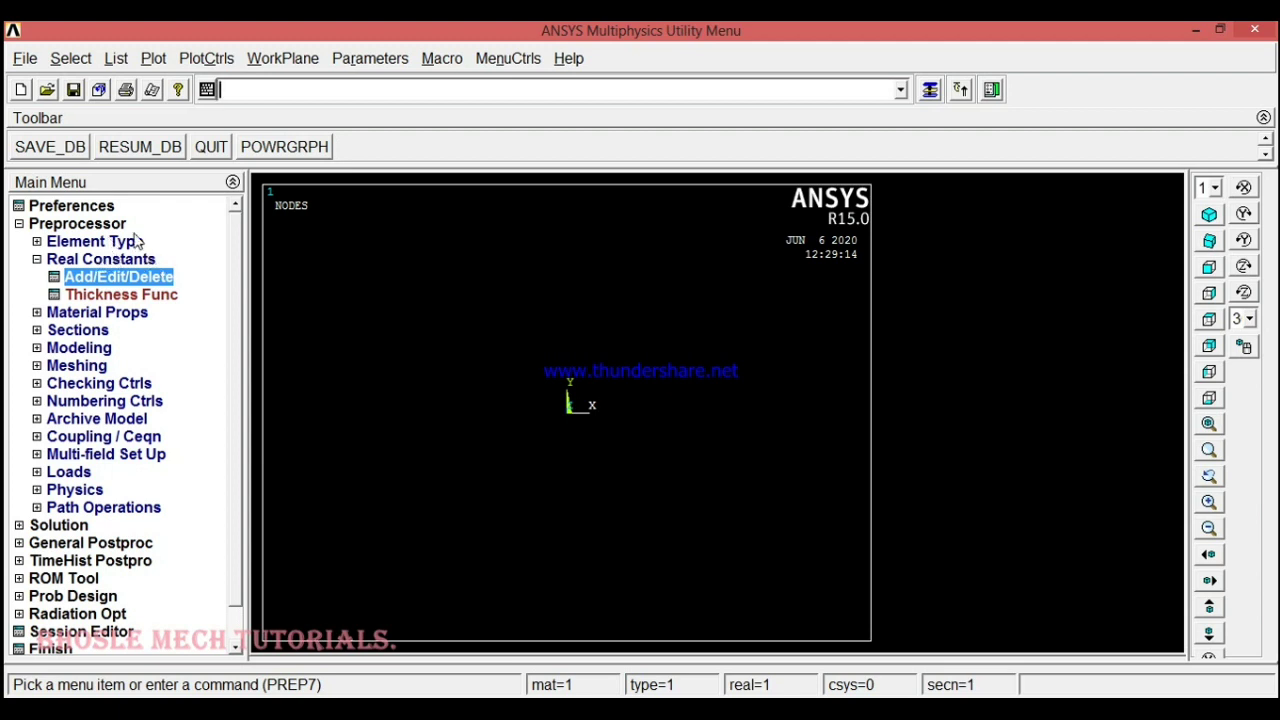
# Step: Choose the structural linear elastic isotropic model for material 1 and open its properties
pyautogui.click(78, 313)
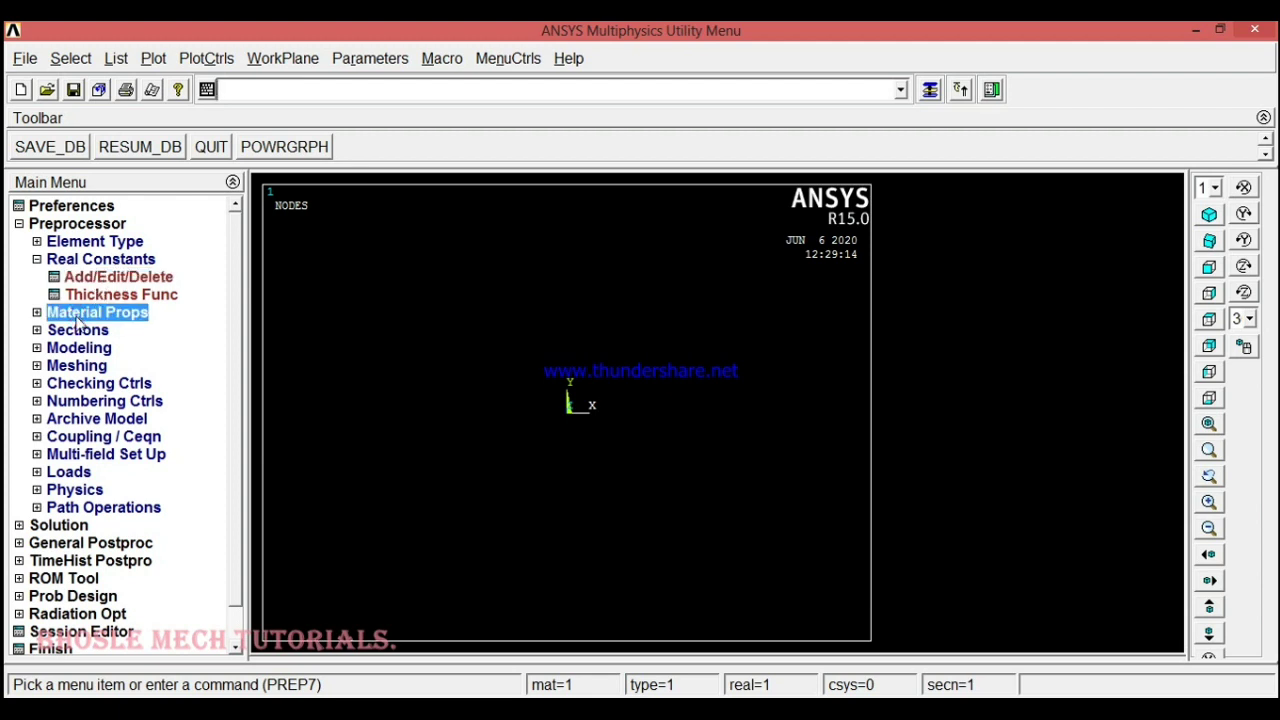
pyautogui.click(80, 318)
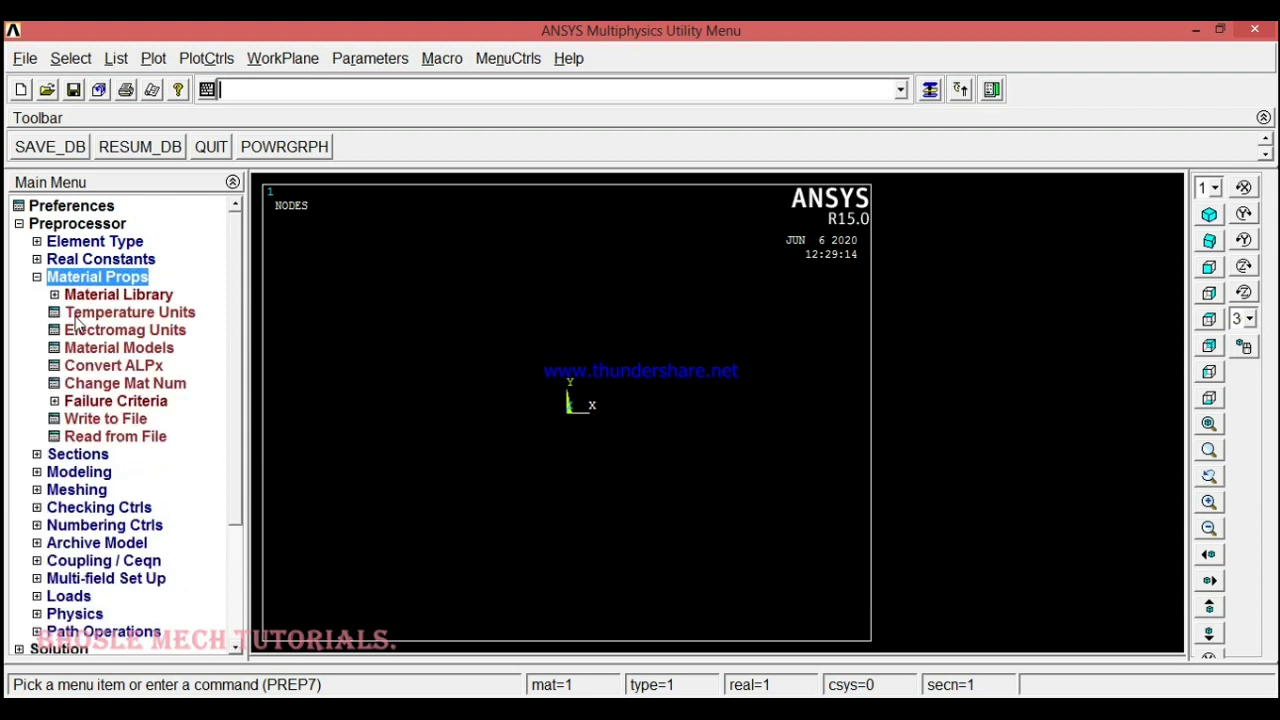
pyautogui.doubleClick(136, 355)
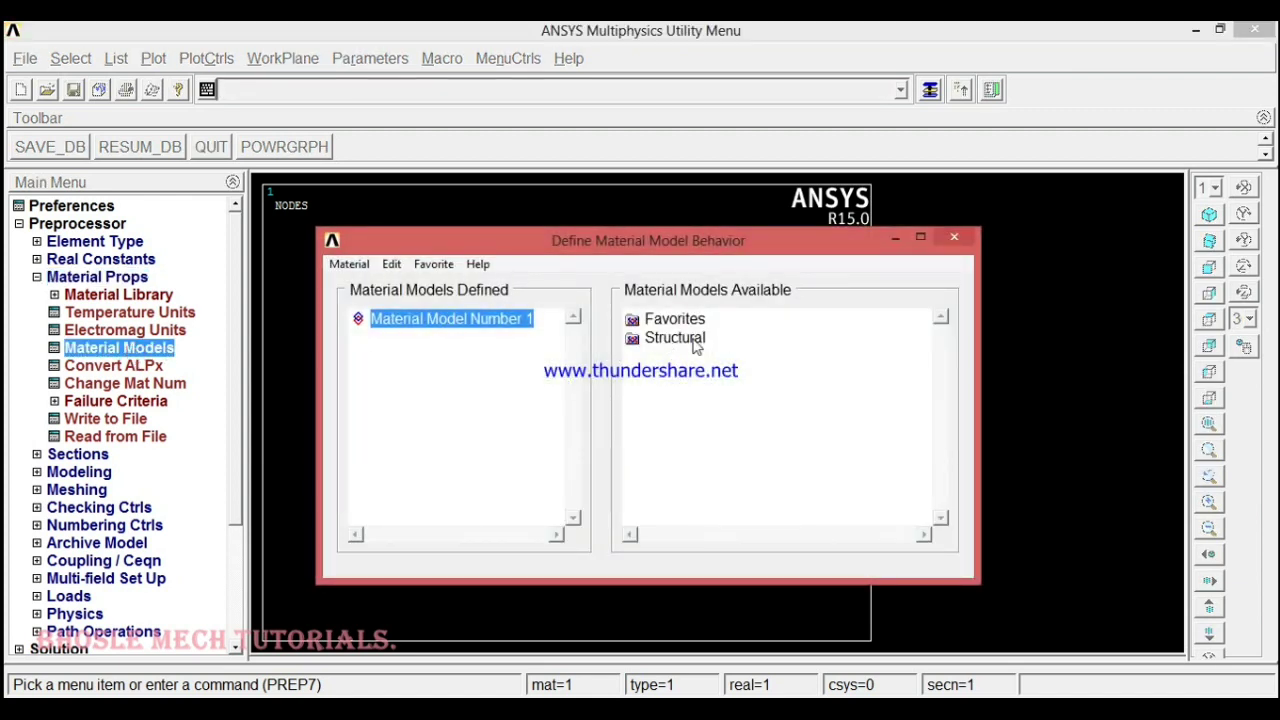
pyautogui.doubleClick(690, 339)
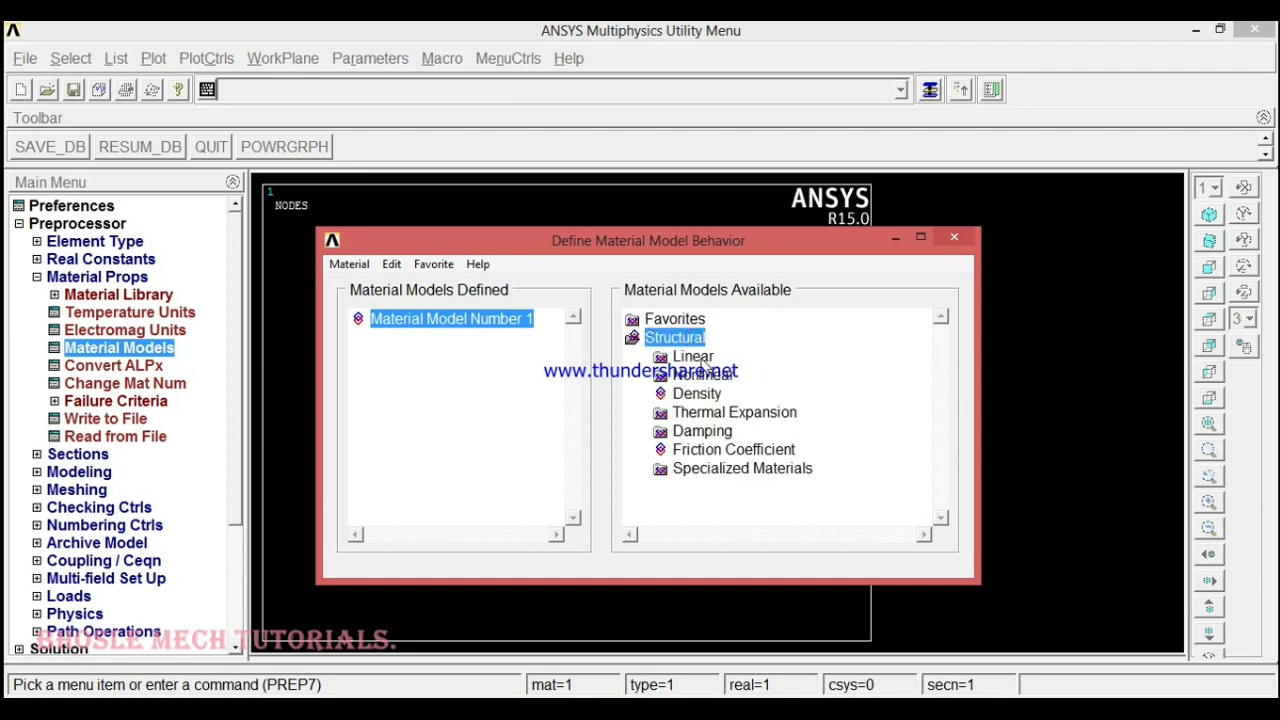
pyautogui.doubleClick(703, 360)
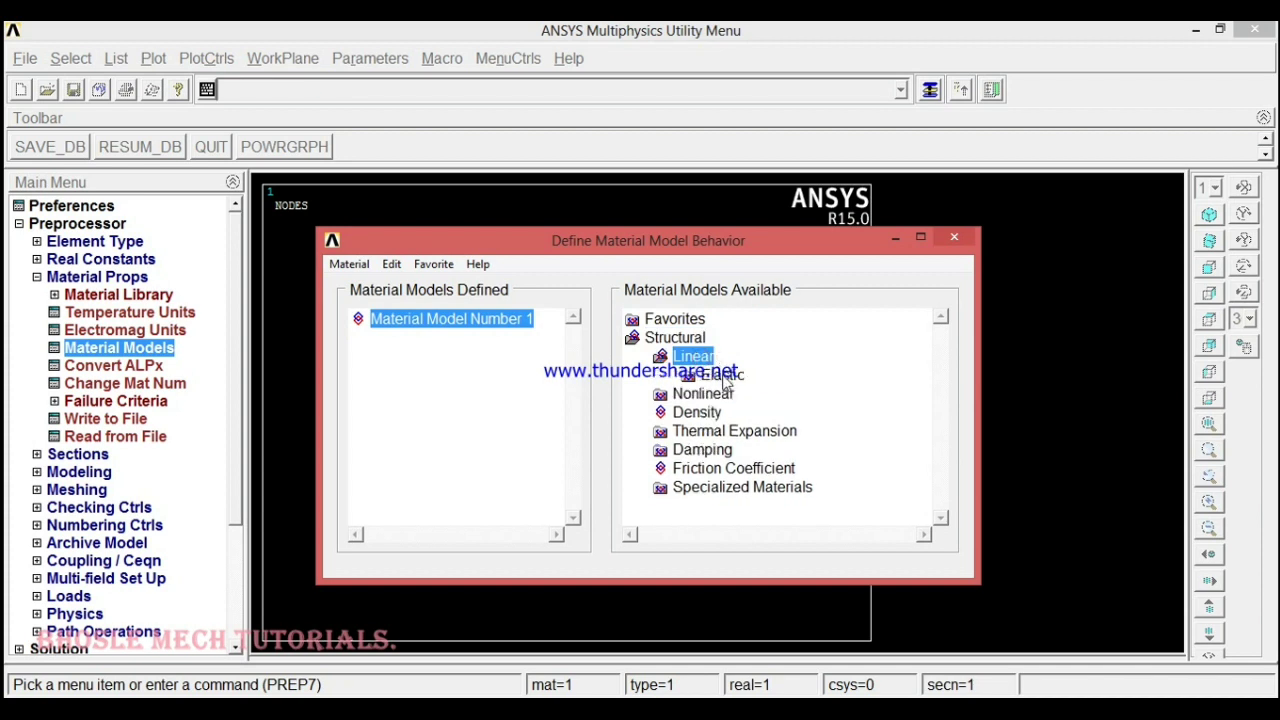
pyautogui.doubleClick(722, 375)
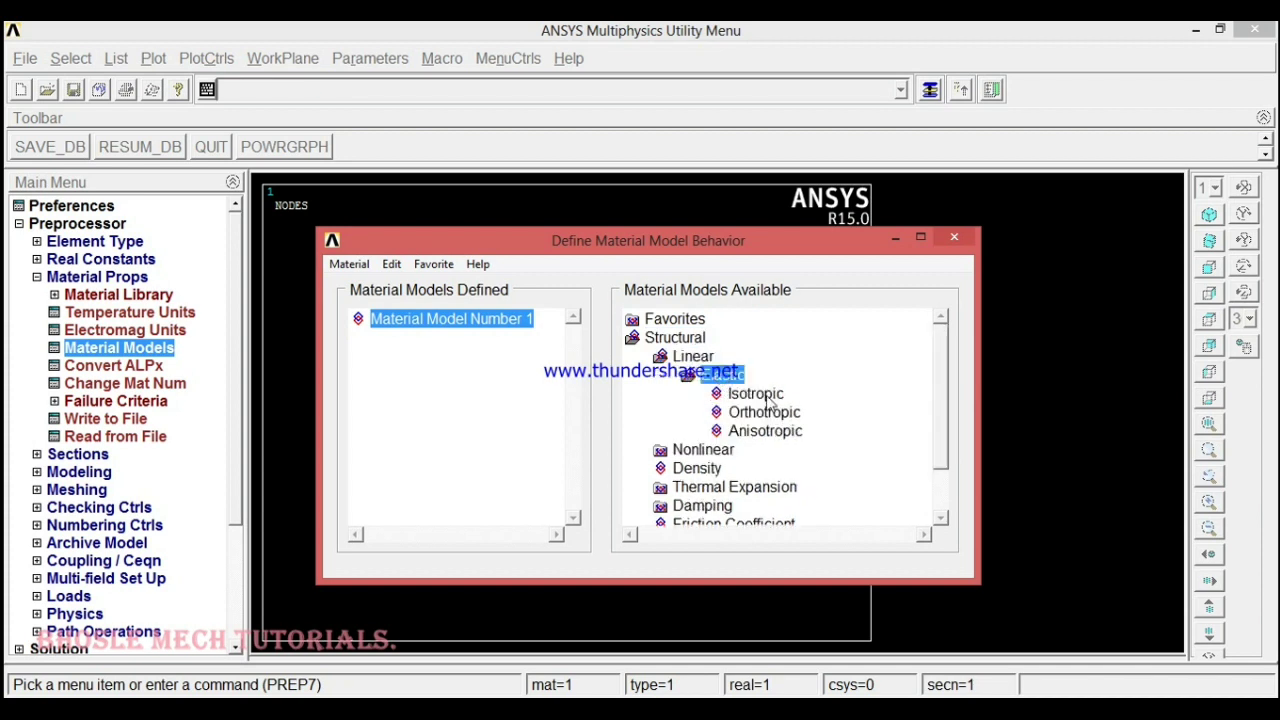
pyautogui.doubleClick(756, 393)
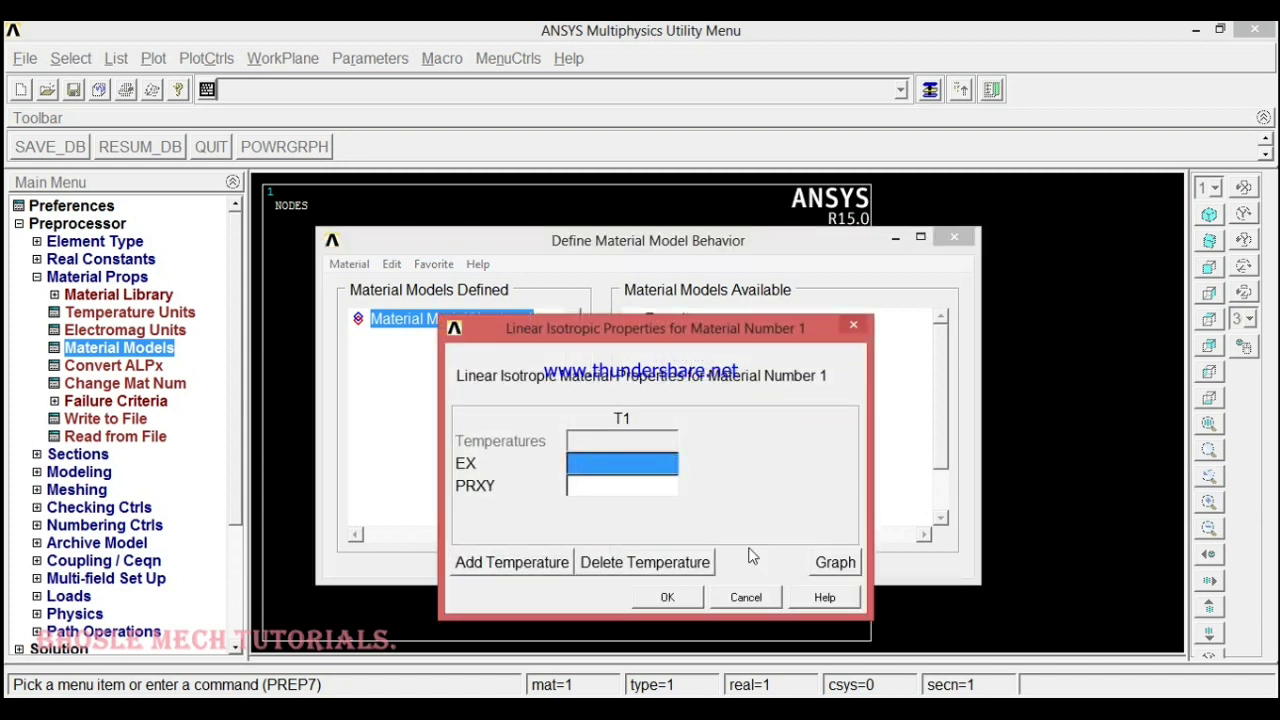
# Step: Check the first problem's moduli in the Word document and set material 1's EX to 70e3, leaving PRXY blank
pyautogui.hotkey('alt', 'Tab')
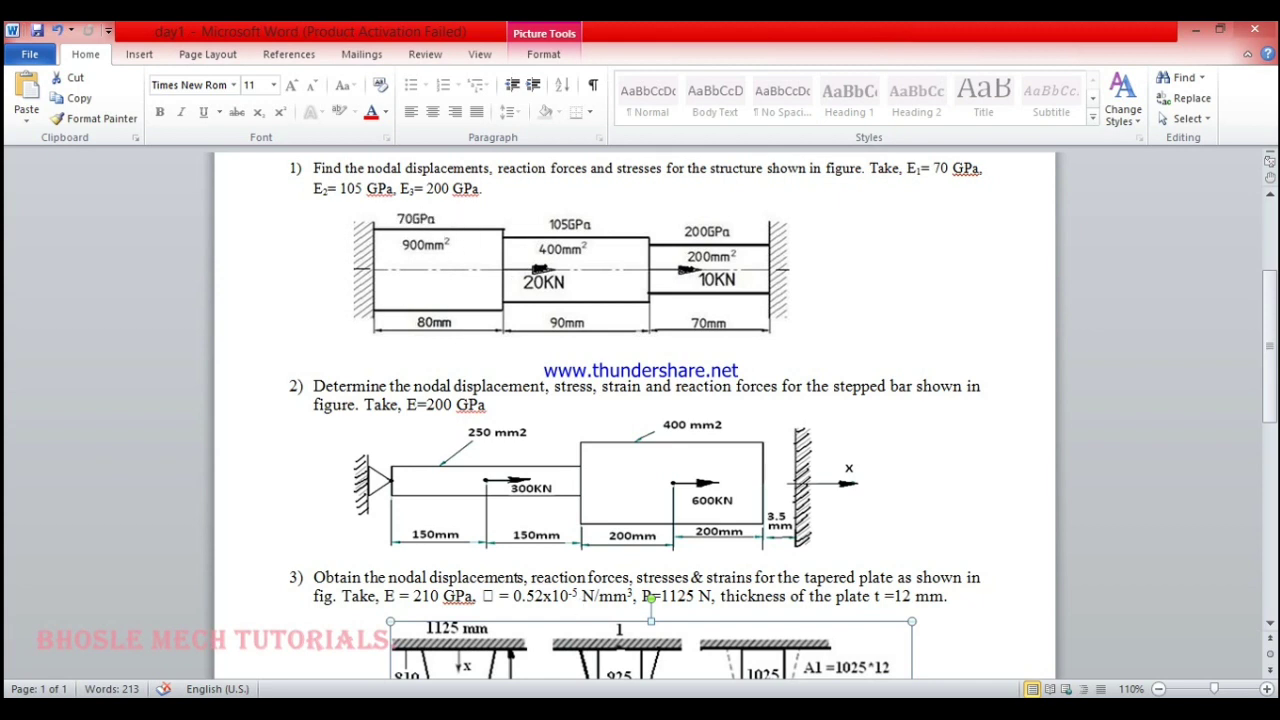
pyautogui.moveTo(566, 712)
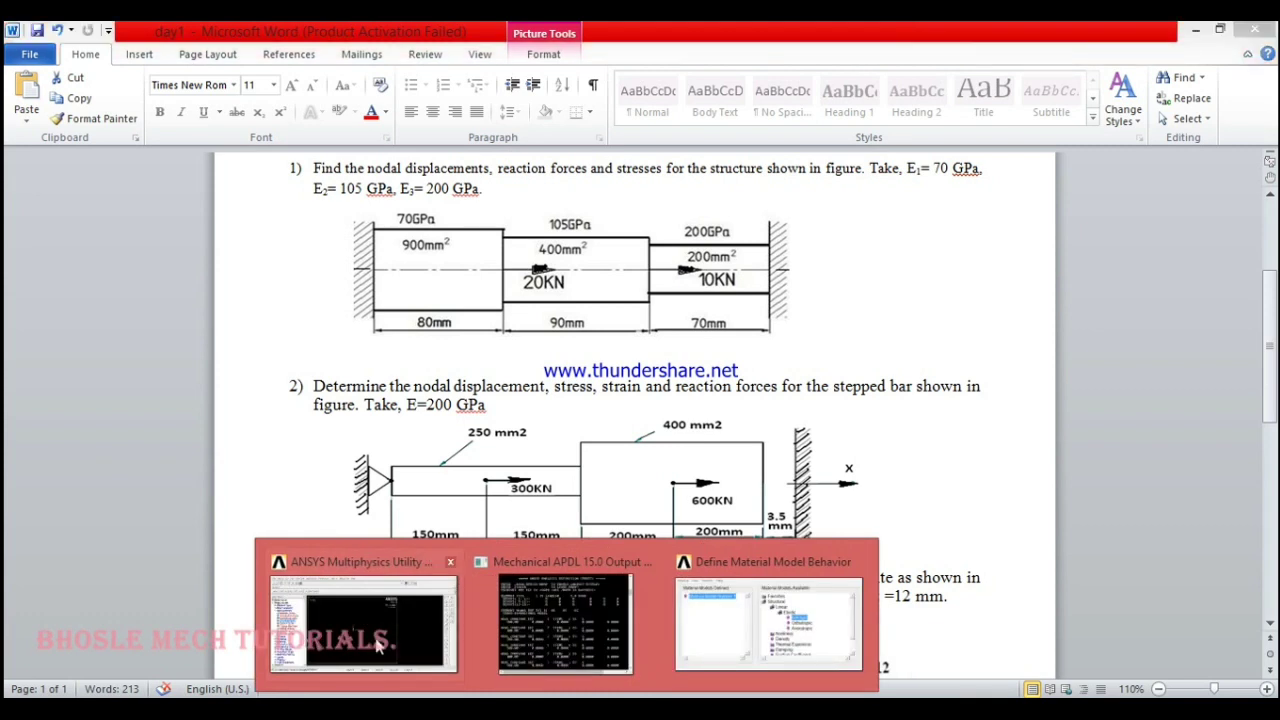
pyautogui.click(402, 618)
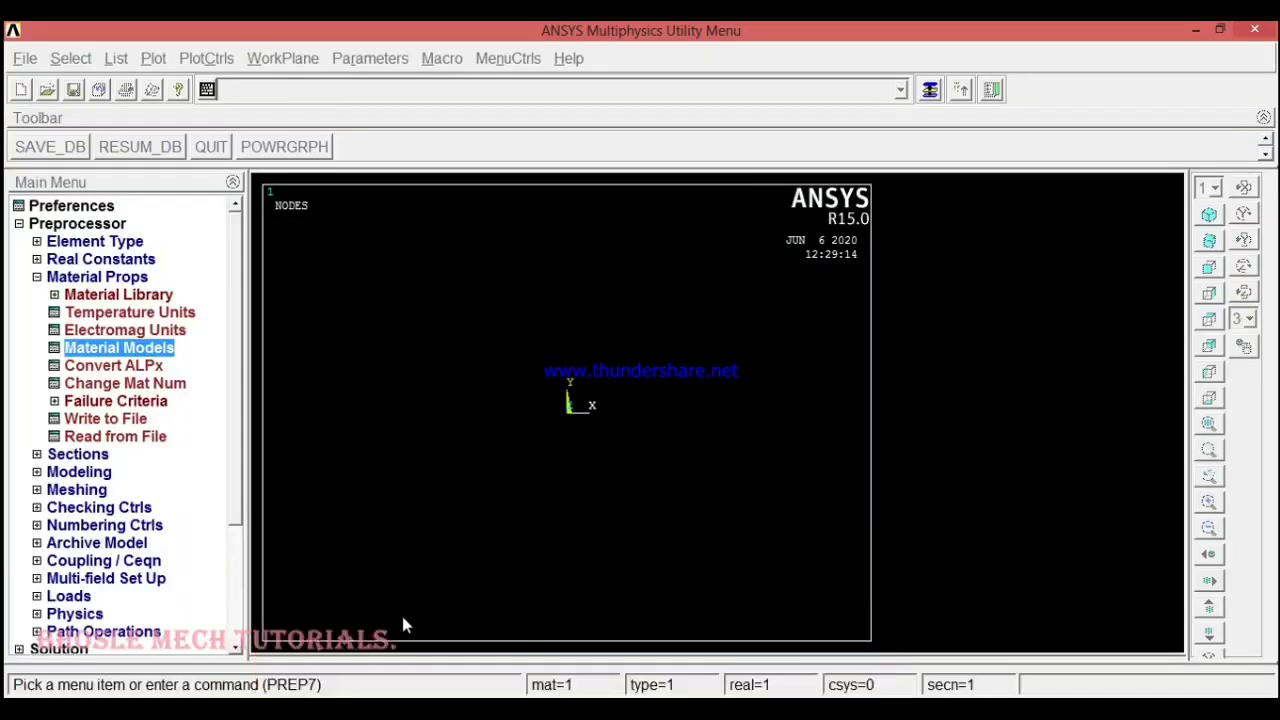
pyautogui.click(929, 91)
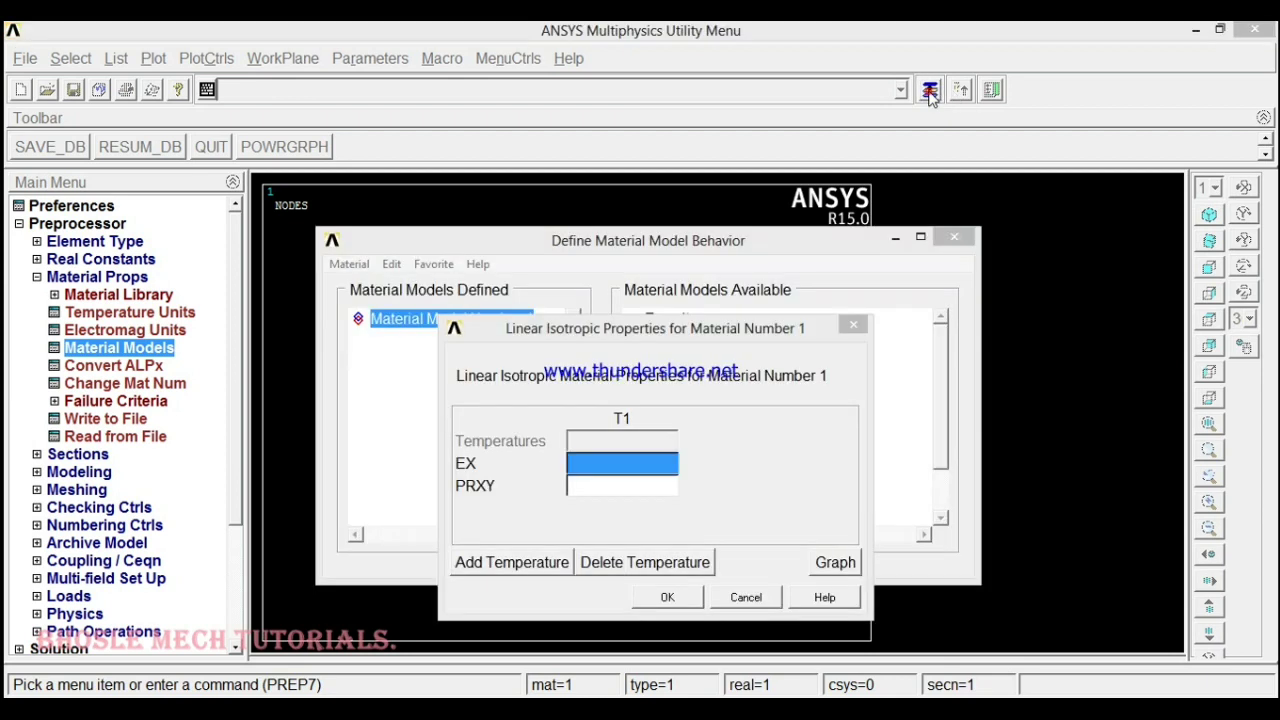
pyautogui.click(600, 461)
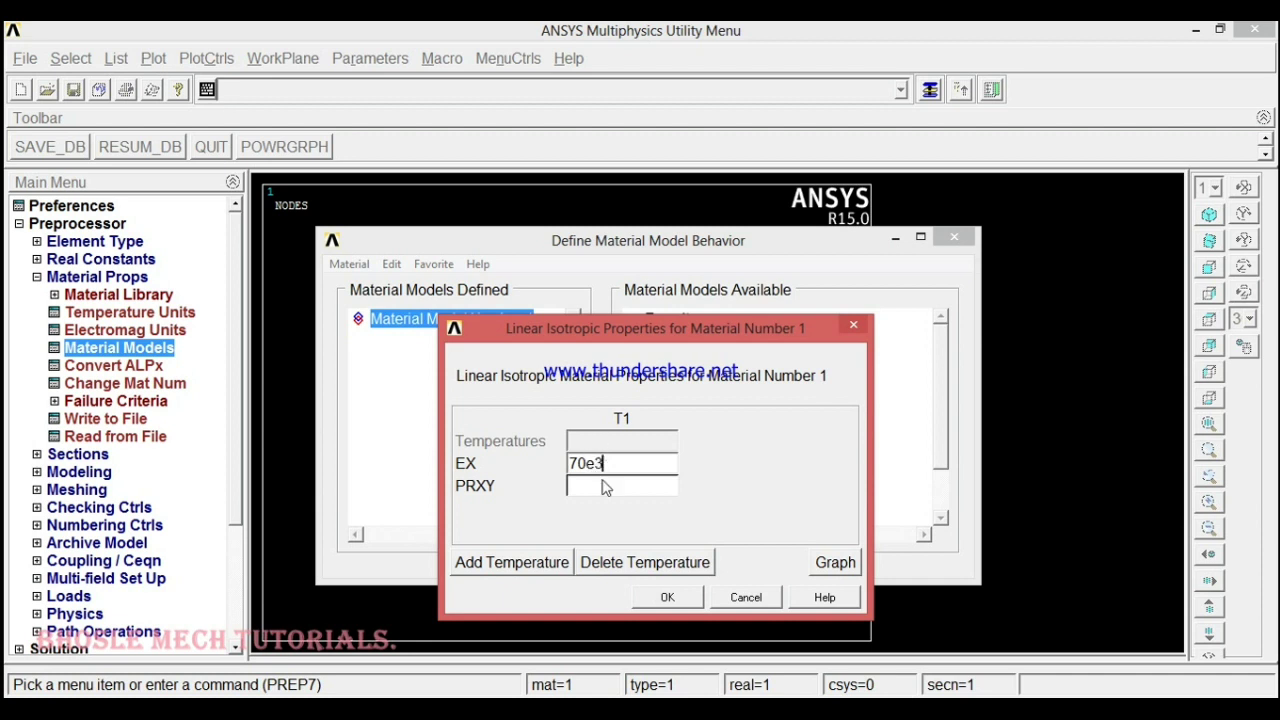
pyautogui.click(659, 604)
pyautogui.click(686, 430)
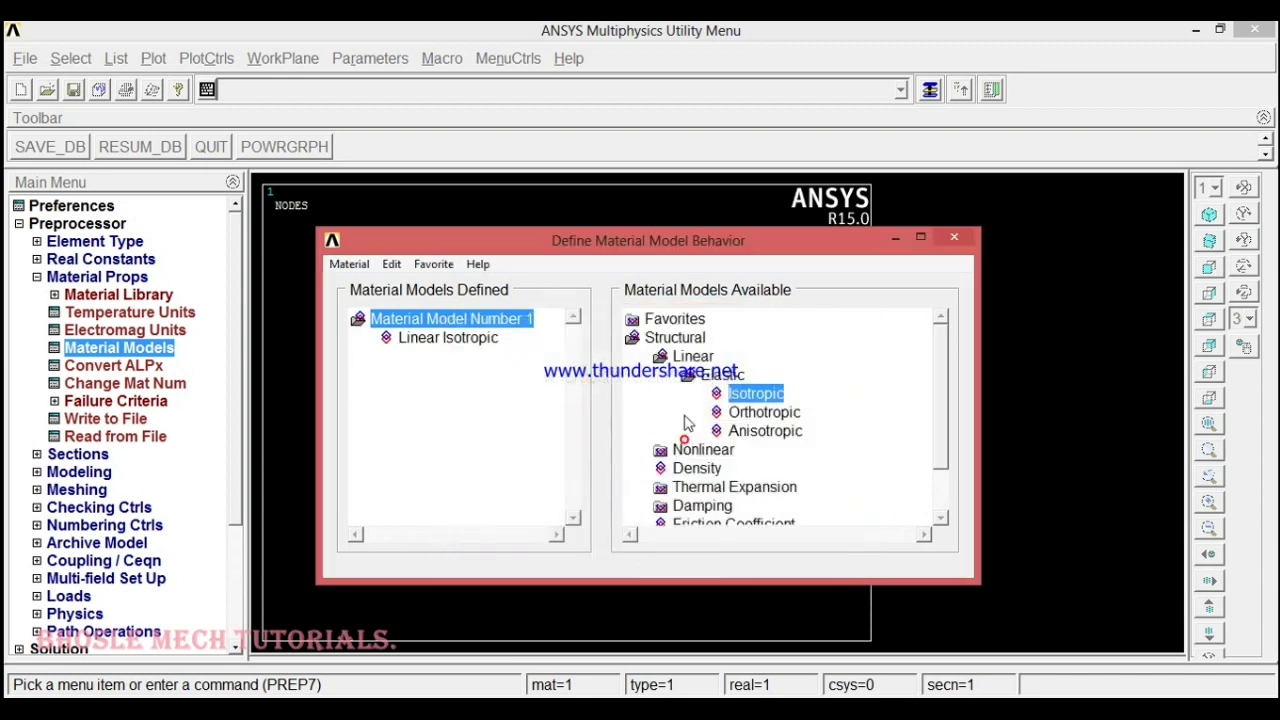
# Step: Add material model 2 as linear isotropic with EX set to 105e3 and PRXY left blank
pyautogui.click(349, 265)
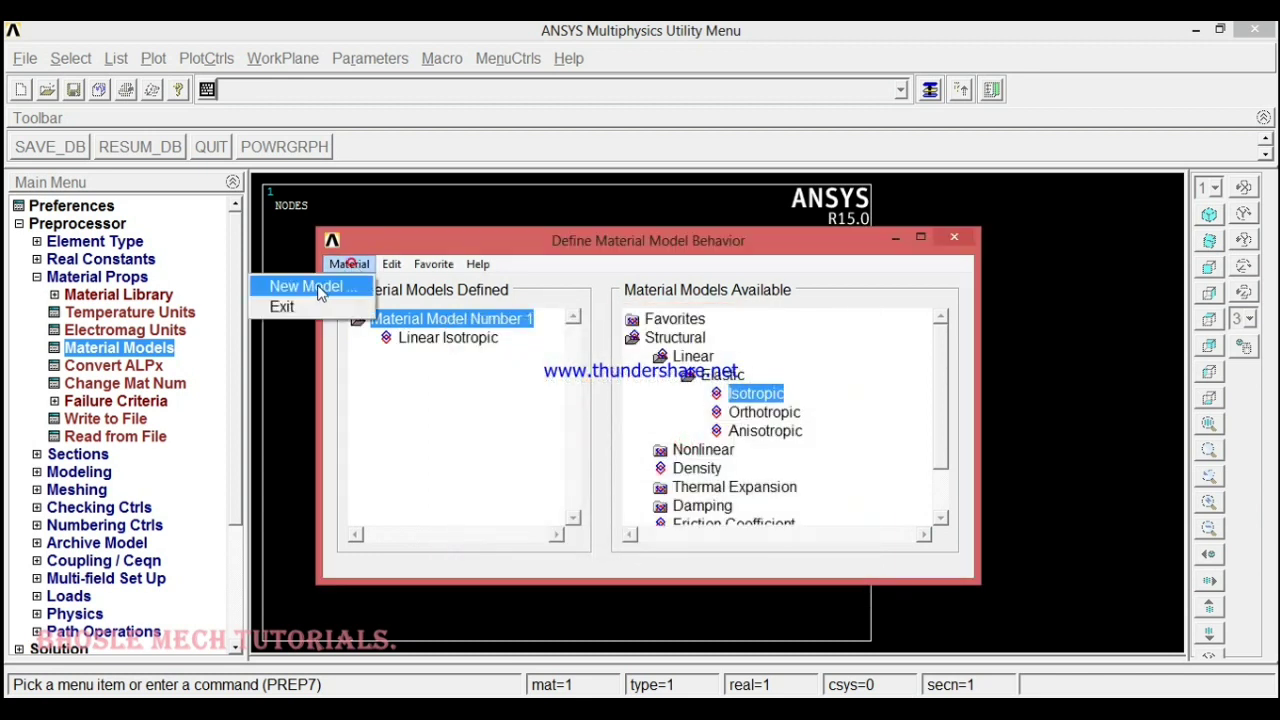
pyautogui.click(305, 286)
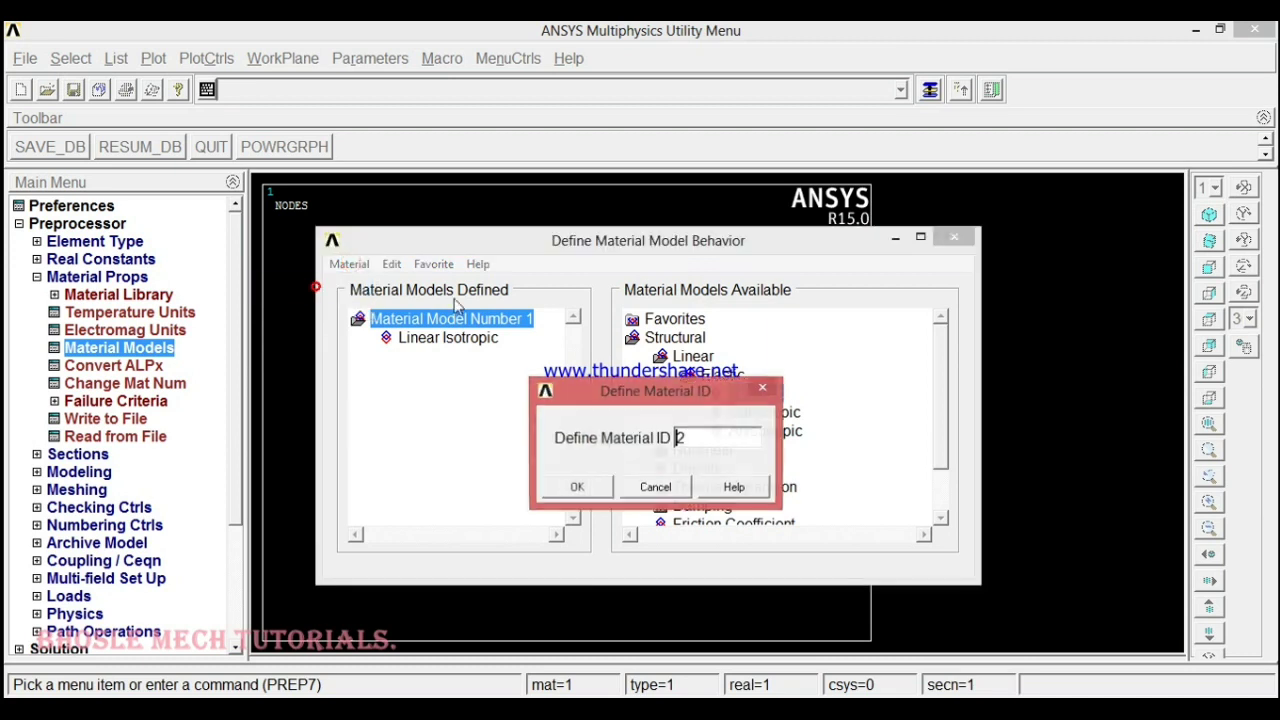
pyautogui.click(580, 490)
pyautogui.doubleClick(754, 395)
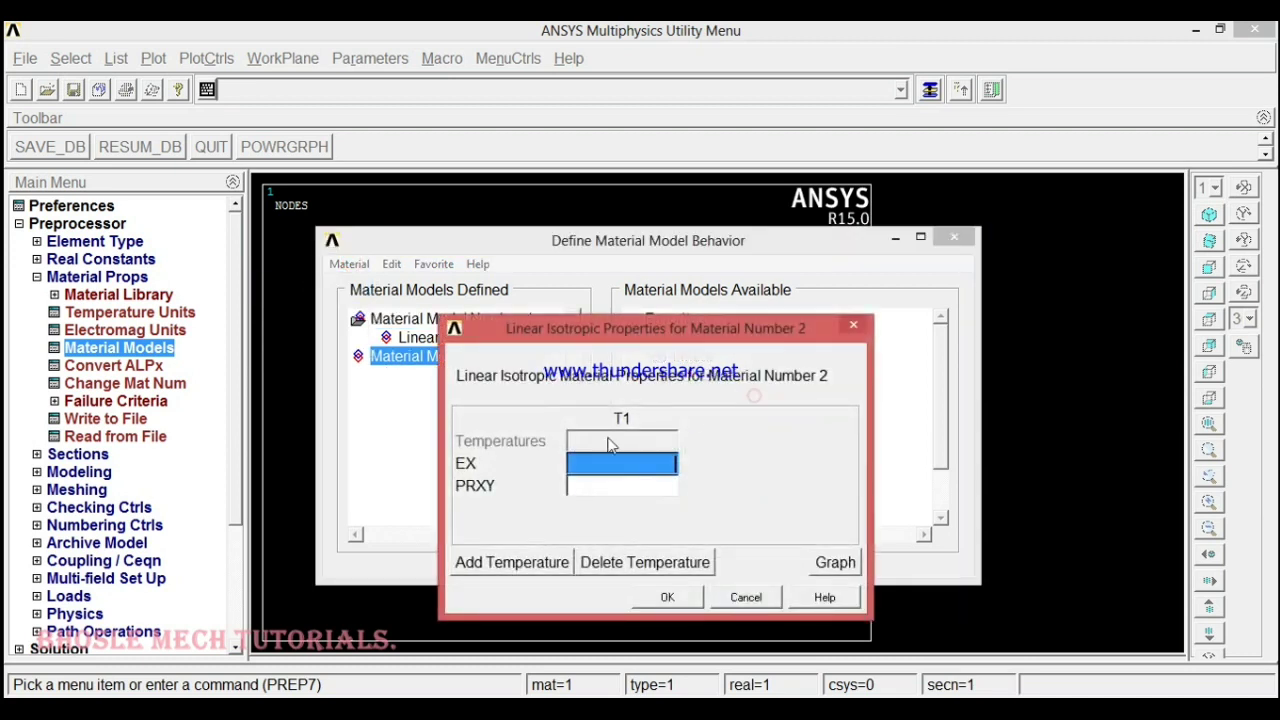
pyautogui.click(602, 466)
pyautogui.write('105e3')
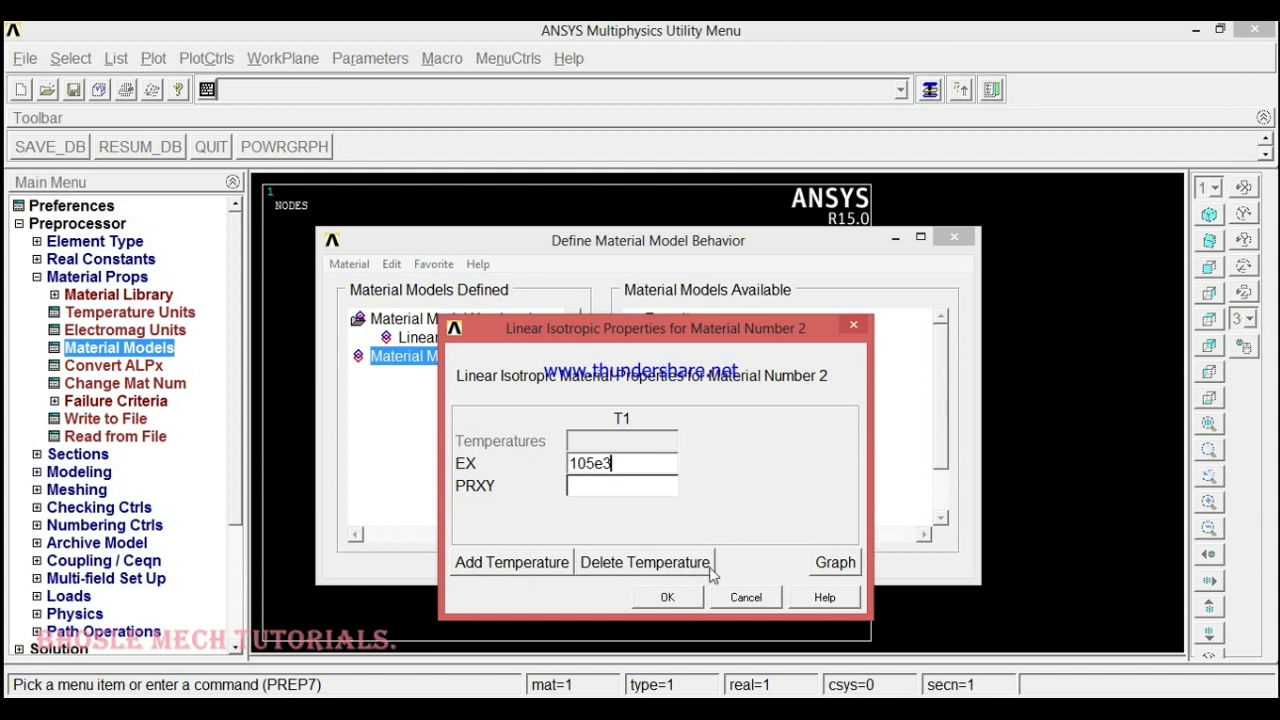
pyautogui.click(660, 598)
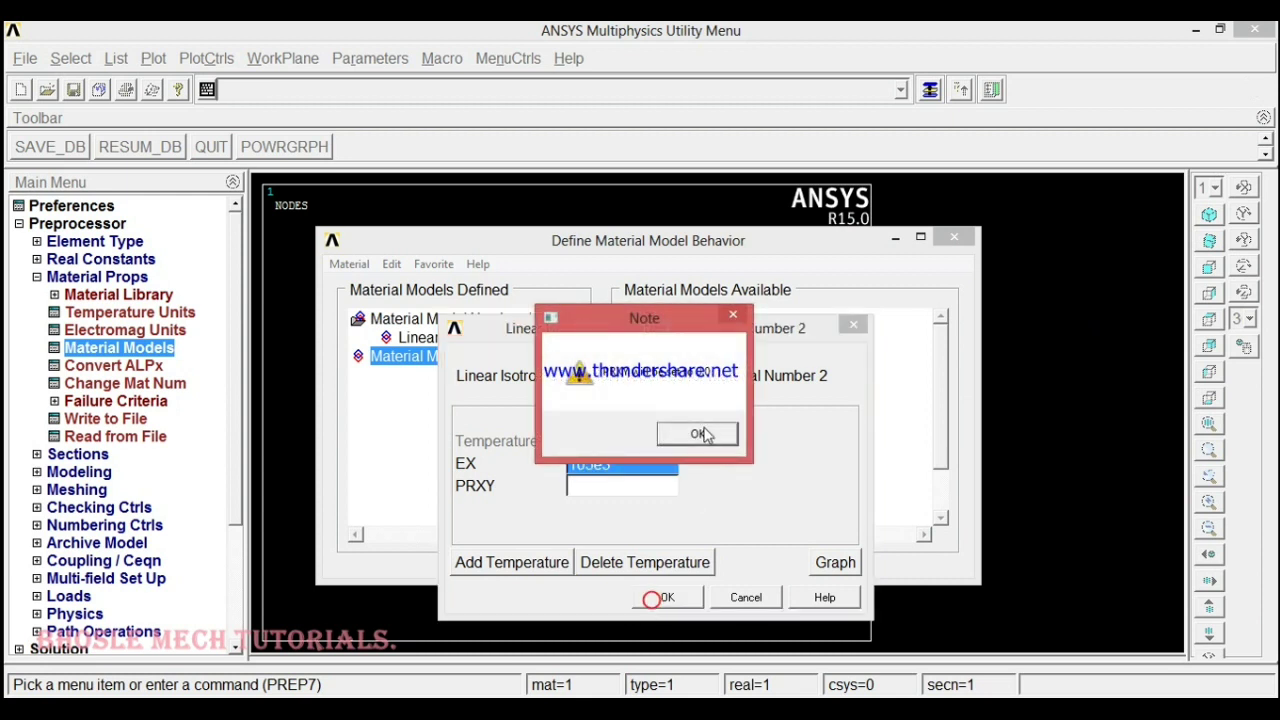
pyautogui.click(696, 436)
# Step: Add material model 3 and open its structural linear elastic isotropic properties
pyautogui.click(349, 264)
pyautogui.click(306, 286)
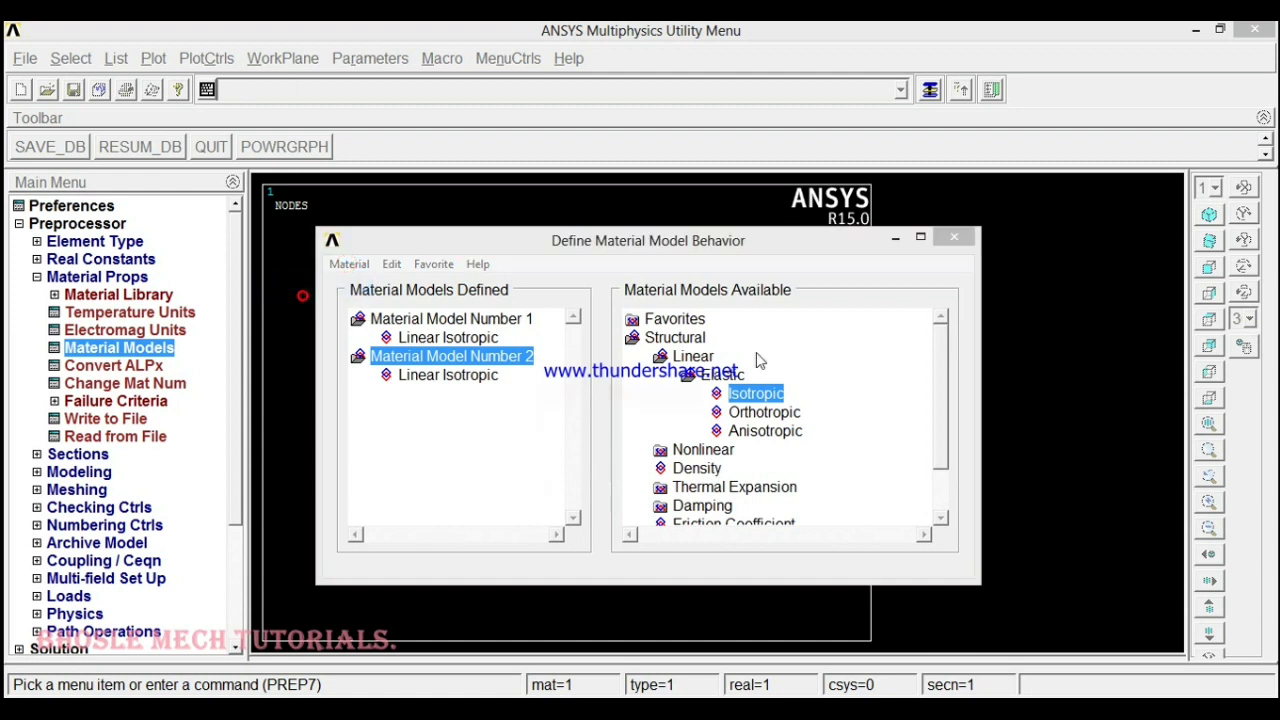
pyautogui.click(578, 487)
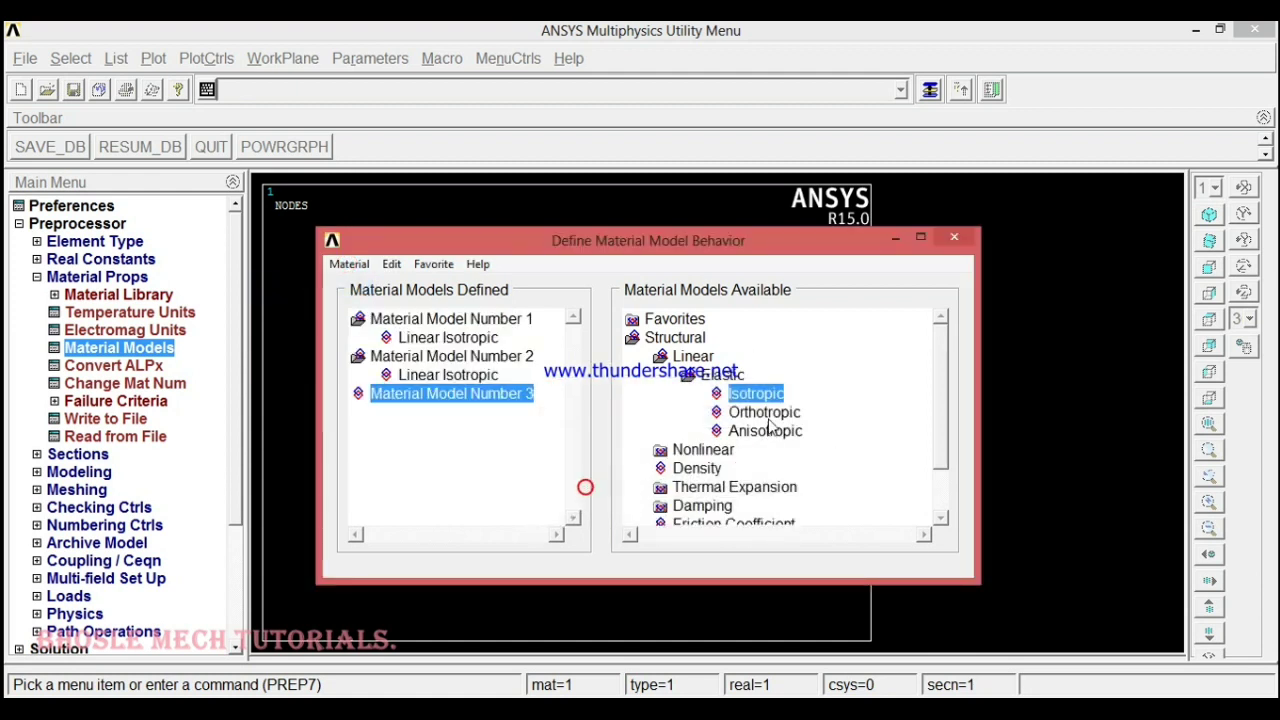
pyautogui.doubleClick(760, 395)
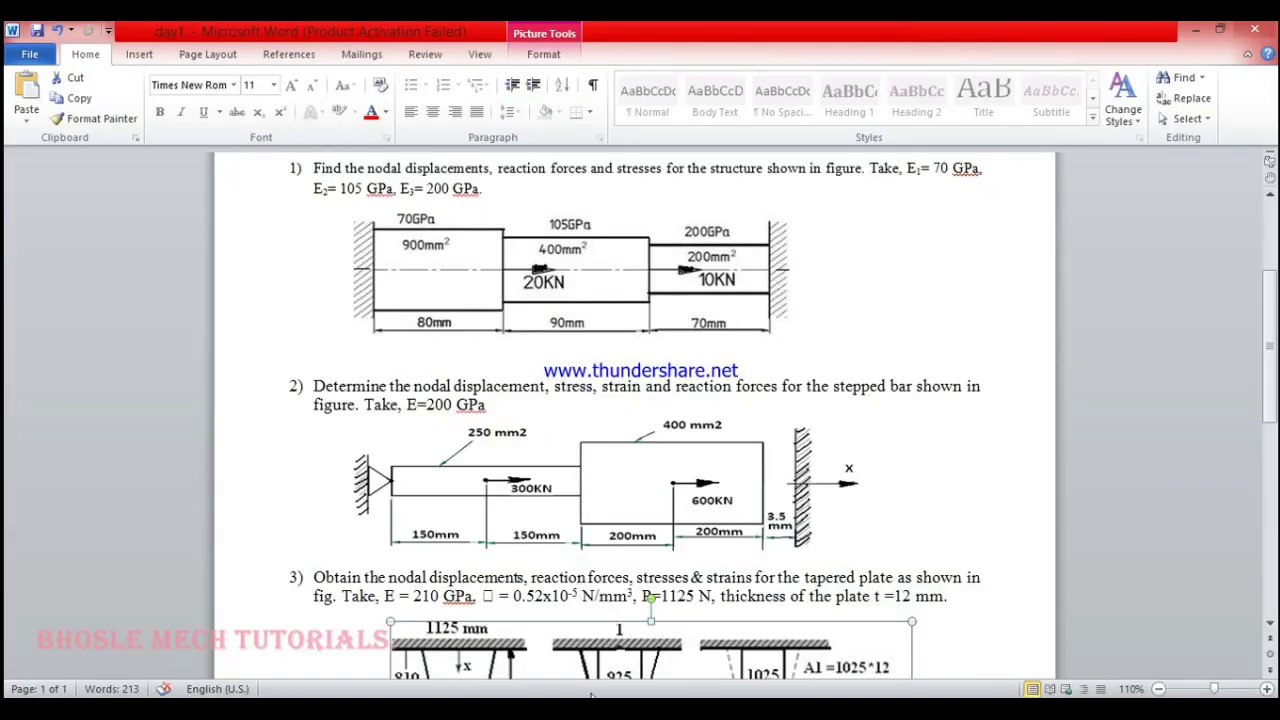
# Step: Check the third section's modulus in the Word document, set material 3's EX to 200e3 with PRXY blank, and close the material definition
pyautogui.click(364, 655)
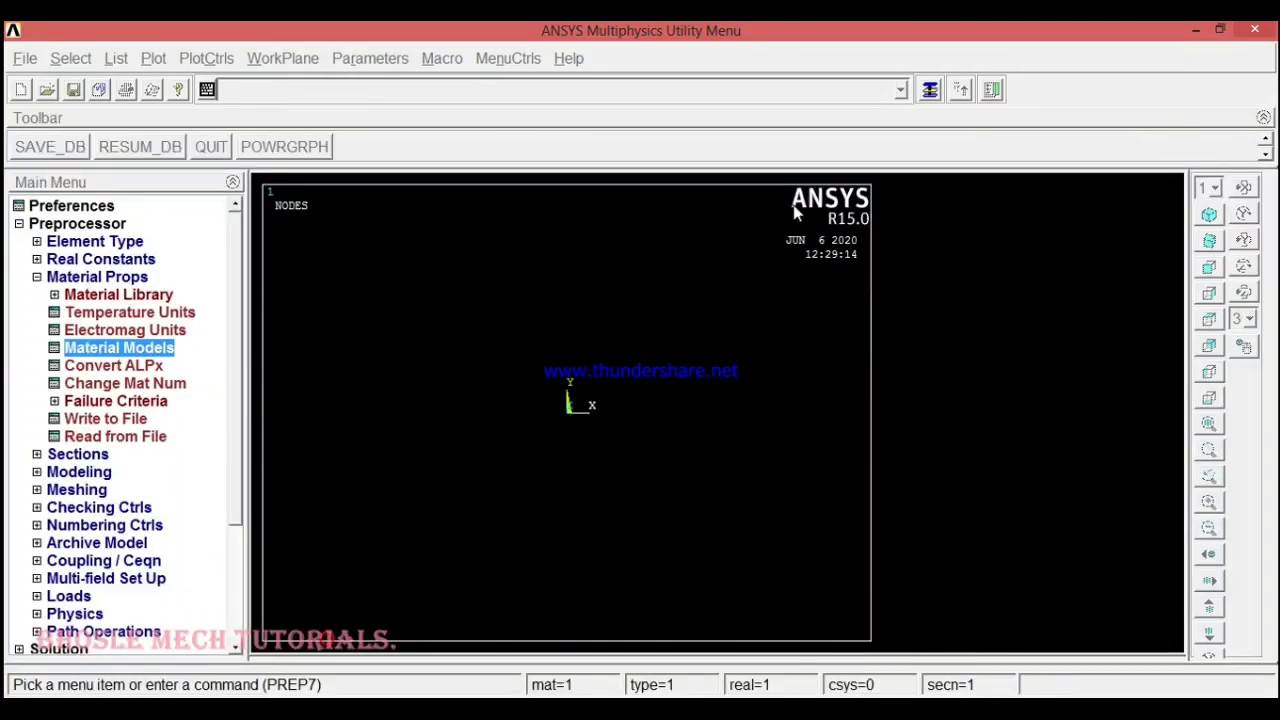
pyautogui.click(929, 90)
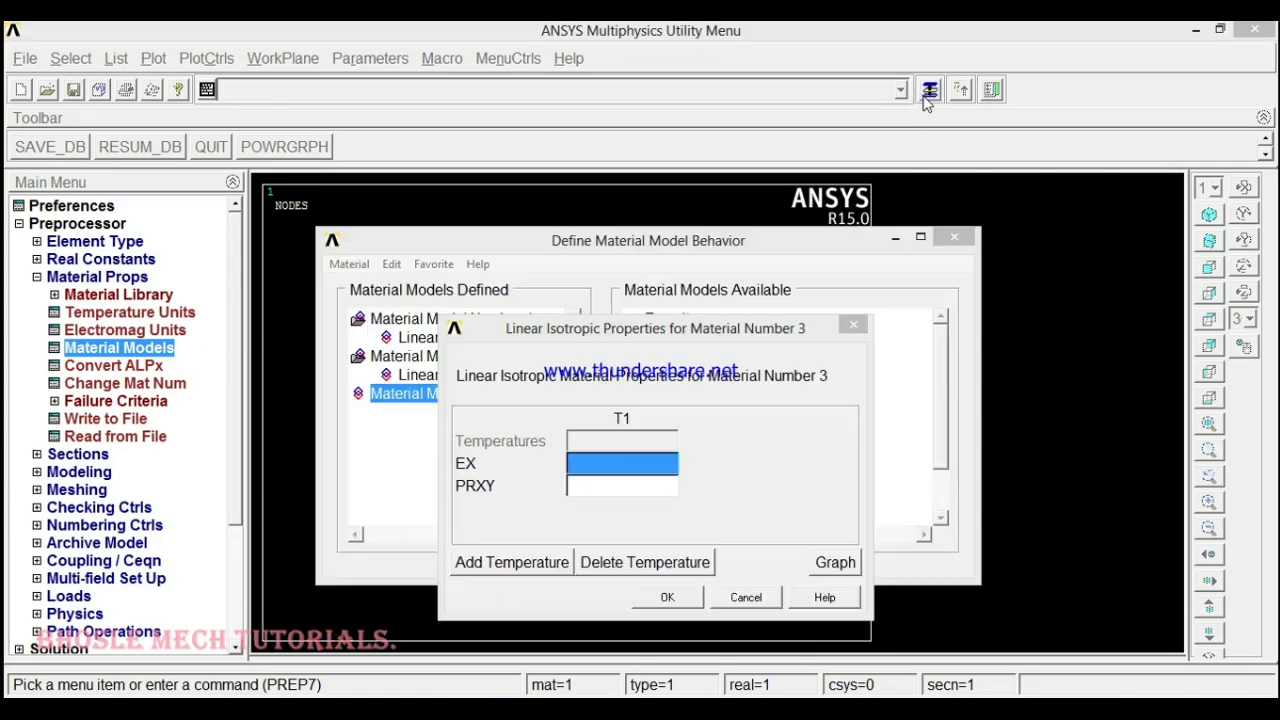
pyautogui.click(616, 463)
pyautogui.write('200e3')
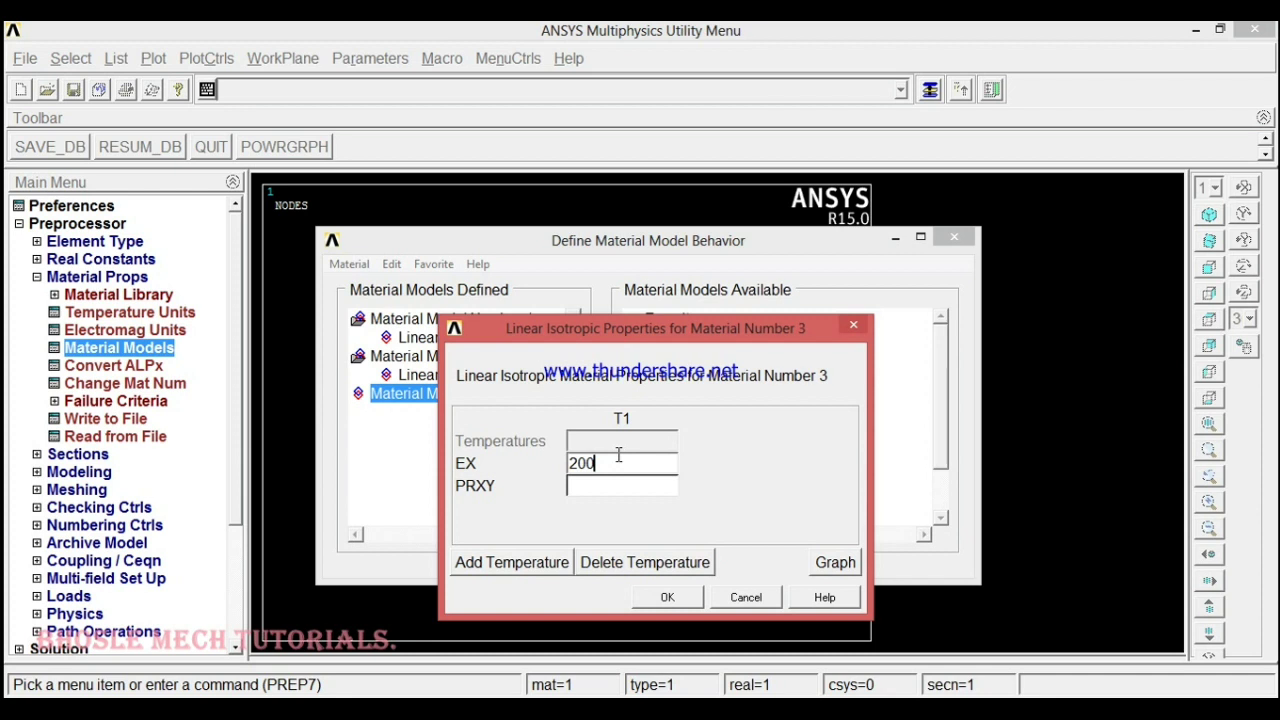
pyautogui.click(672, 600)
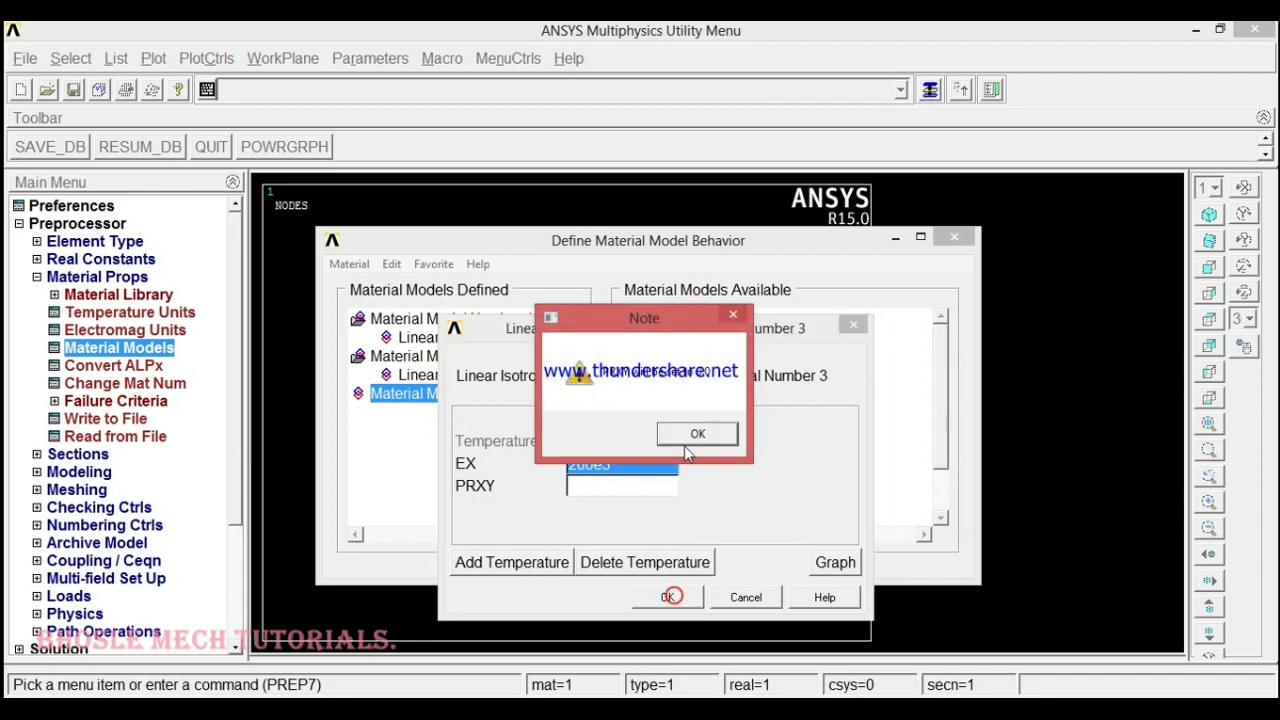
pyautogui.click(690, 433)
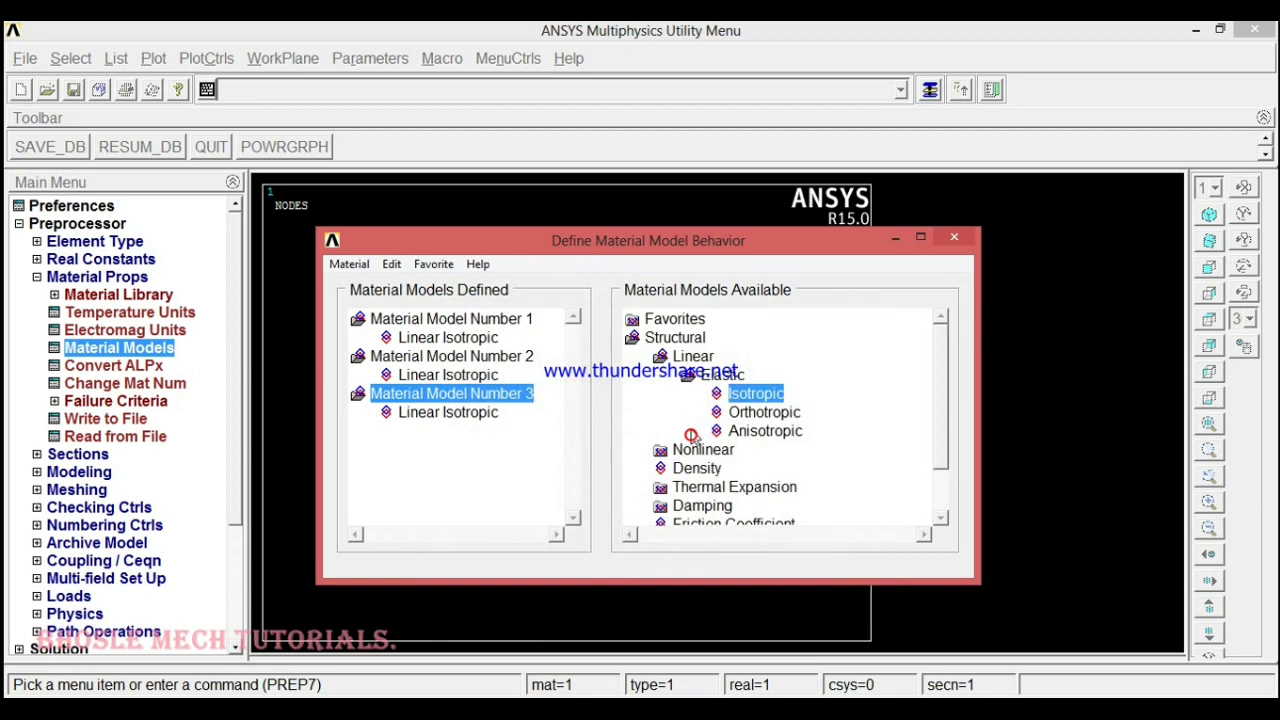
pyautogui.click(949, 237)
pyautogui.click(97, 277)
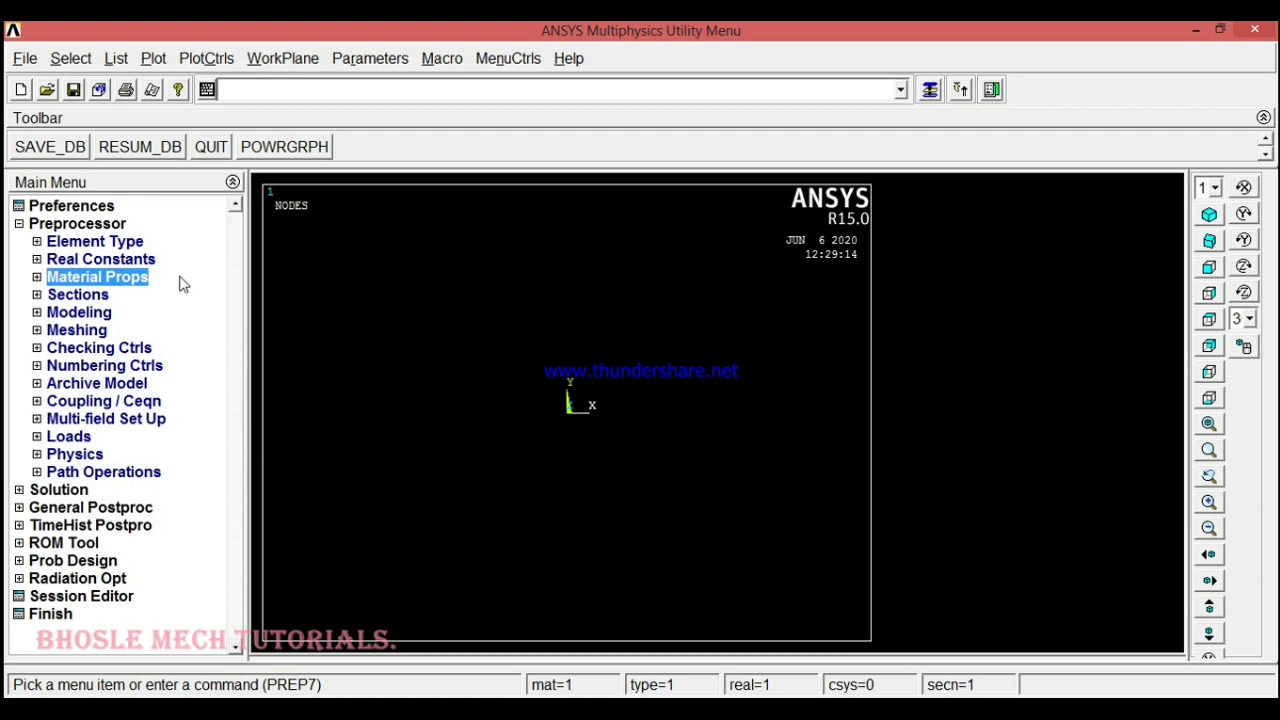
# Step: Create node 1 at the origin of the active coordinate system, leaving its coordinates and rotation angles blank
pyautogui.click(85, 316)
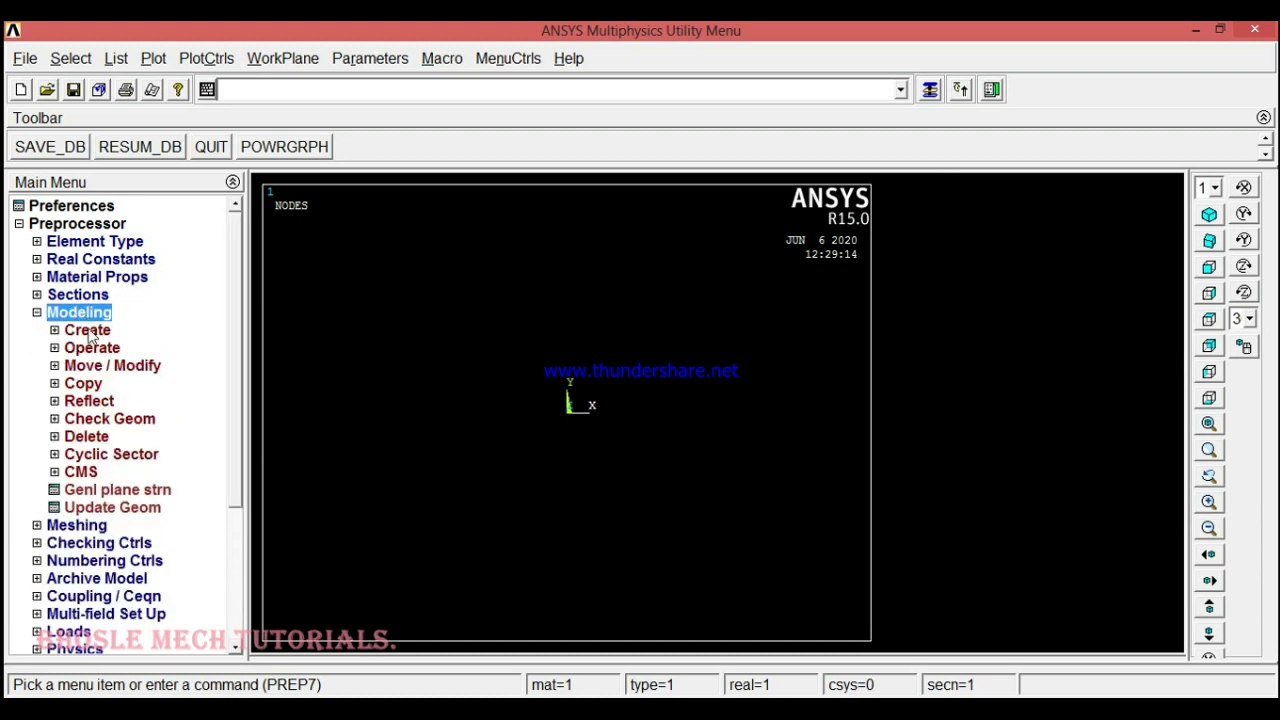
pyautogui.click(88, 331)
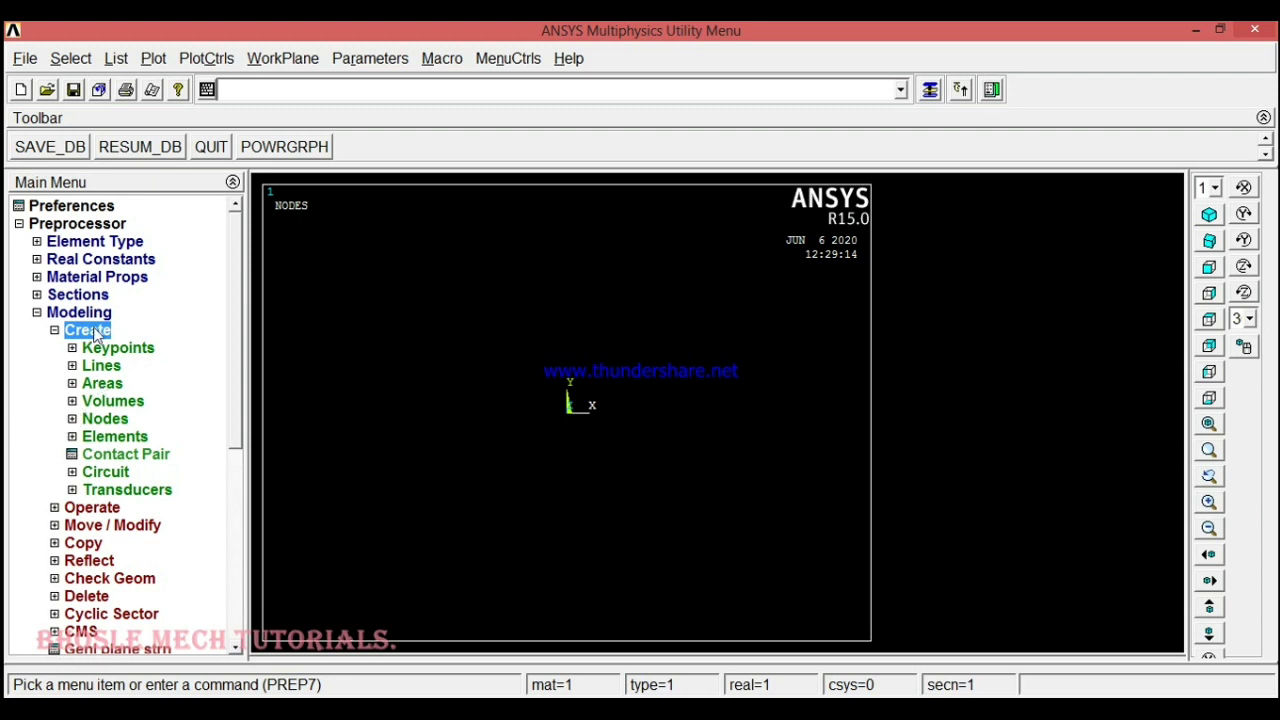
pyautogui.click(108, 420)
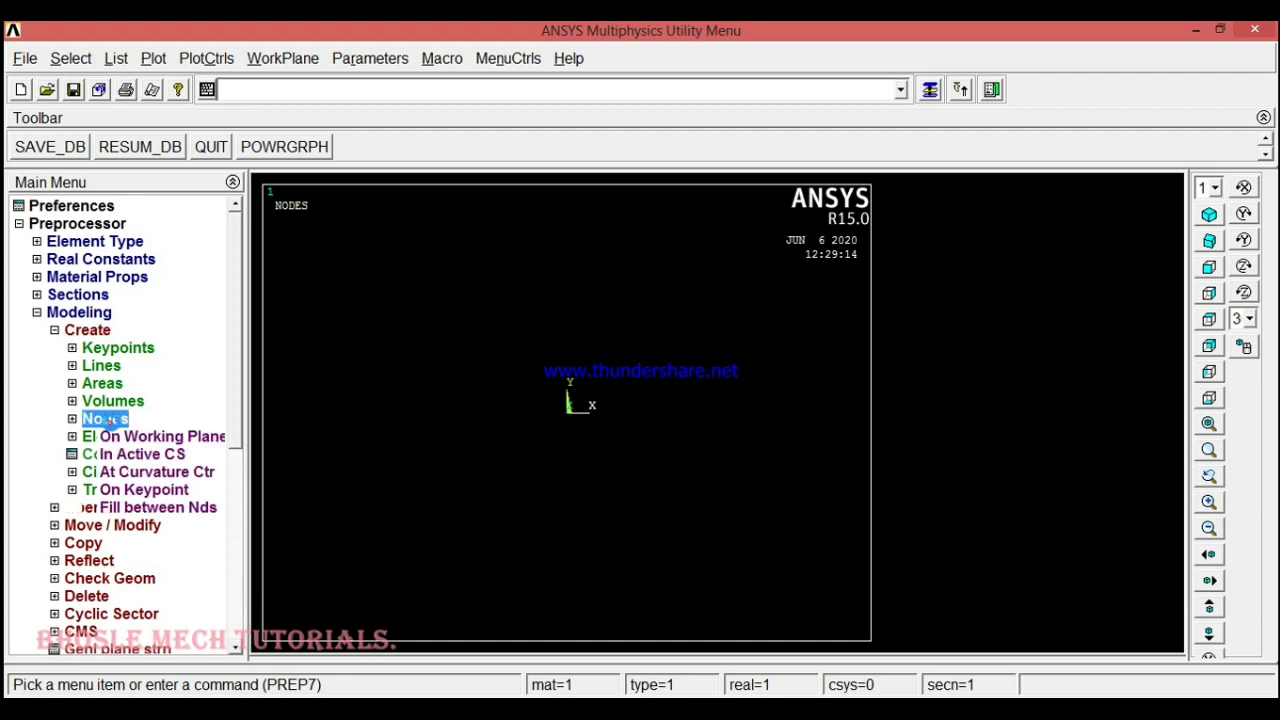
pyautogui.click(156, 458)
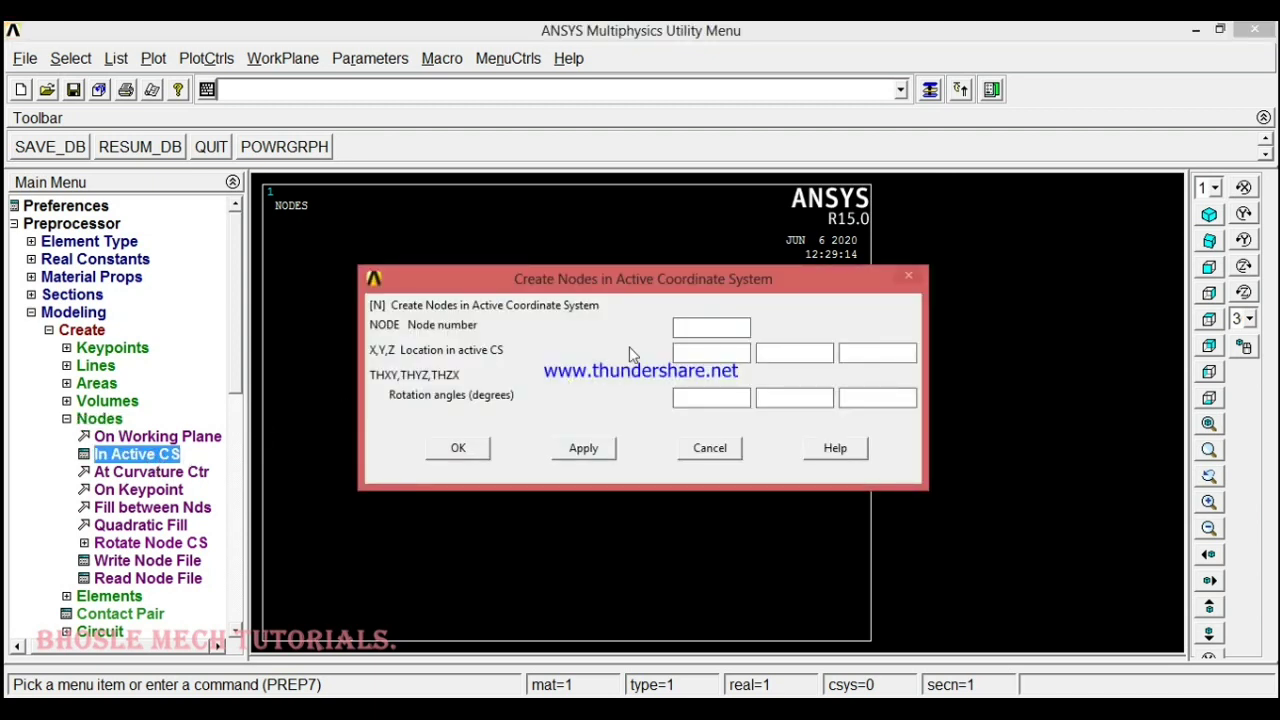
pyautogui.write('1')
pyautogui.click(590, 450)
# Step: Check the first section's length in the Word document and create node 2 at X = 80 in the active coordinate system
pyautogui.write('2')
pyautogui.hotkey('alt', 'Tab')
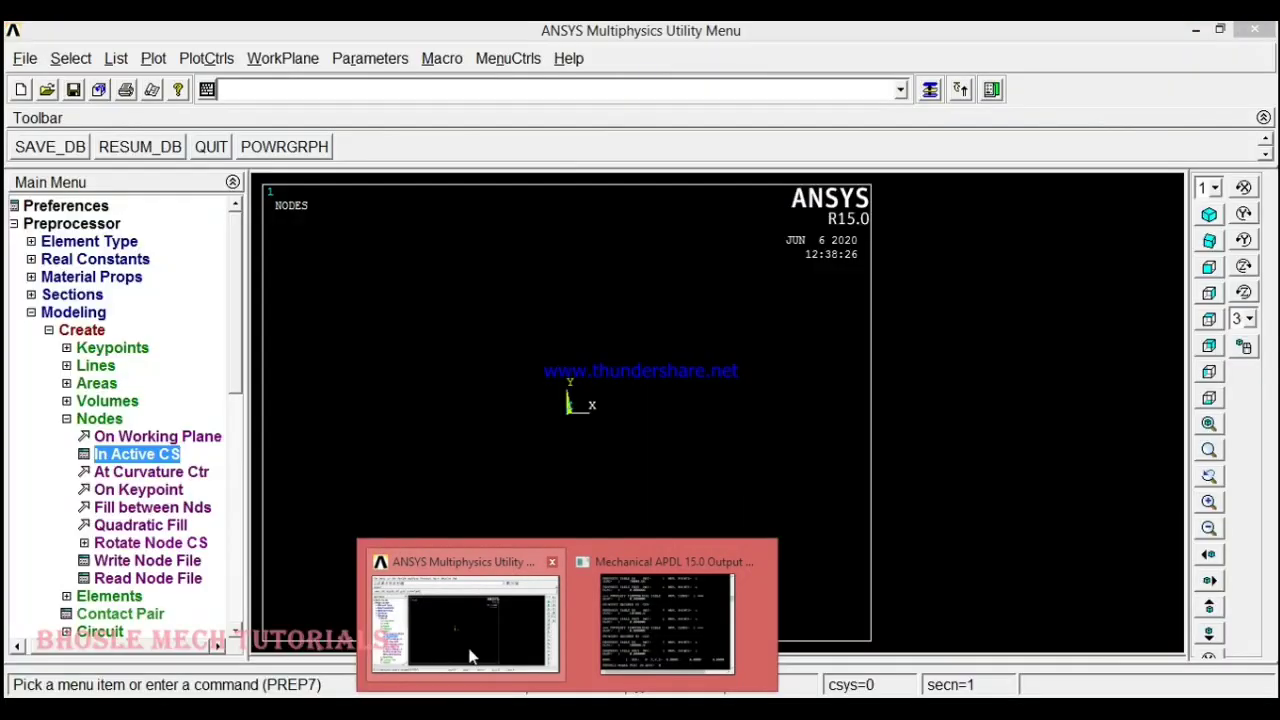
pyautogui.click(470, 652)
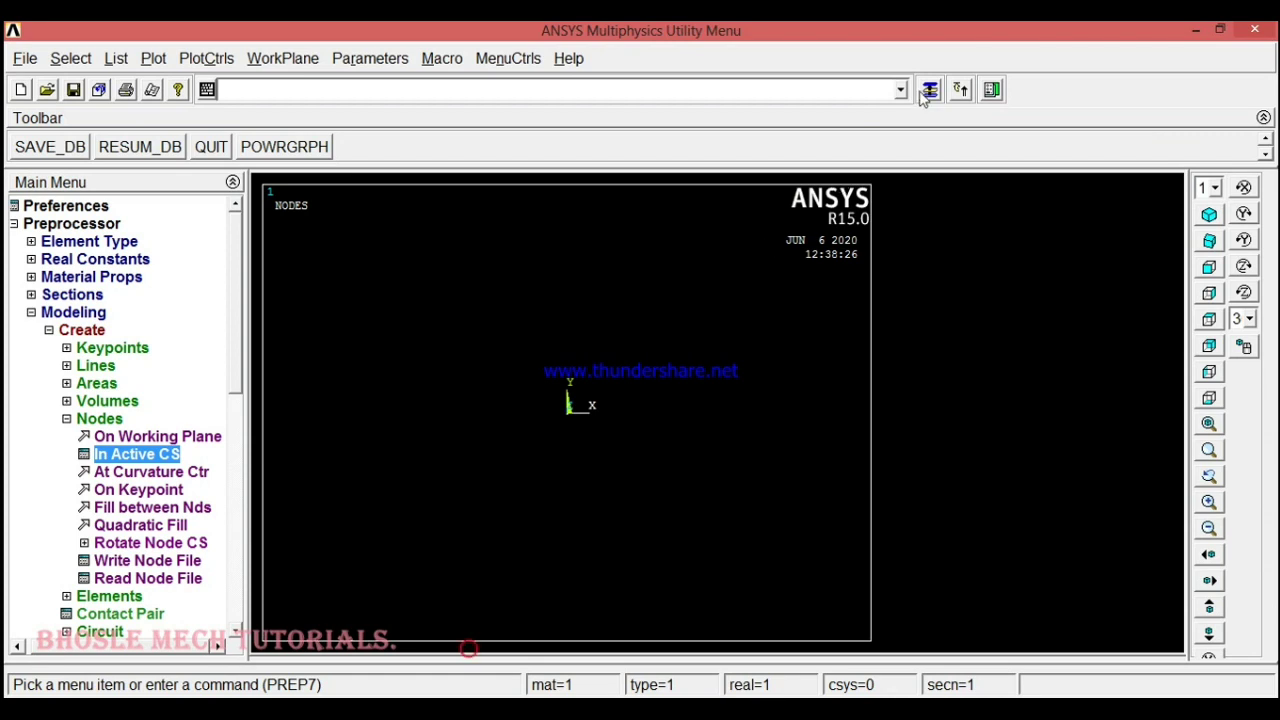
pyautogui.click(703, 350)
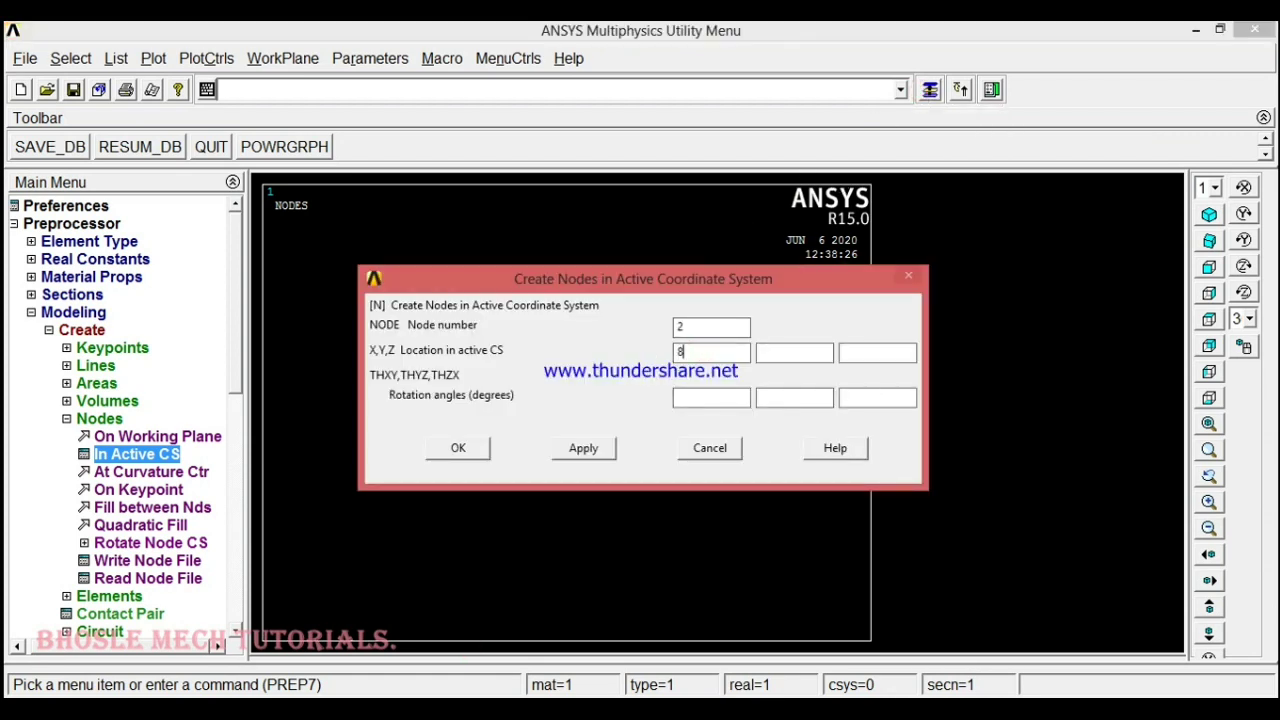
pyautogui.click(584, 448)
# Step: Create nodes 3 and 4 along the X axis at the ends of the 90 mm and 70 mm sections, and finish node creation
pyautogui.write('3')
pyautogui.click(586, 448)
pyautogui.write('4')
pyautogui.click(452, 452)
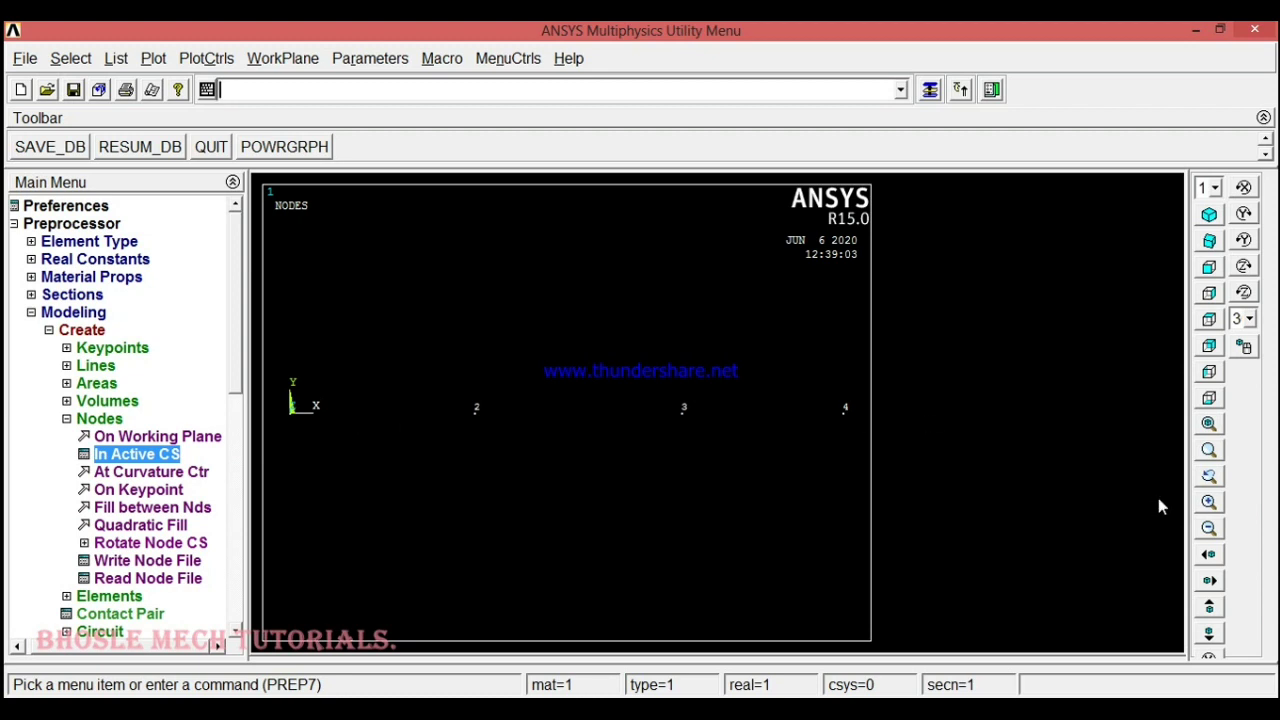
pyautogui.click(86, 421)
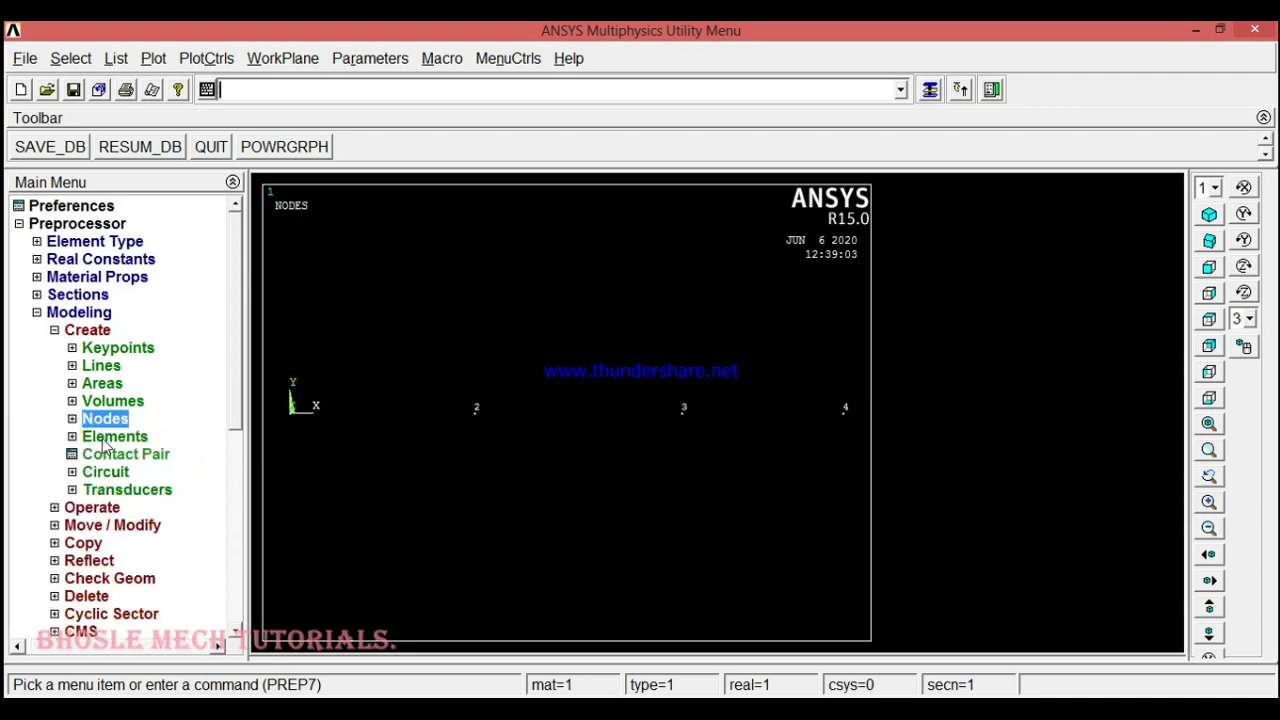
# Step: Set the element attributes to LINK180 with material number 1 and real constant set 1
pyautogui.click(105, 440)
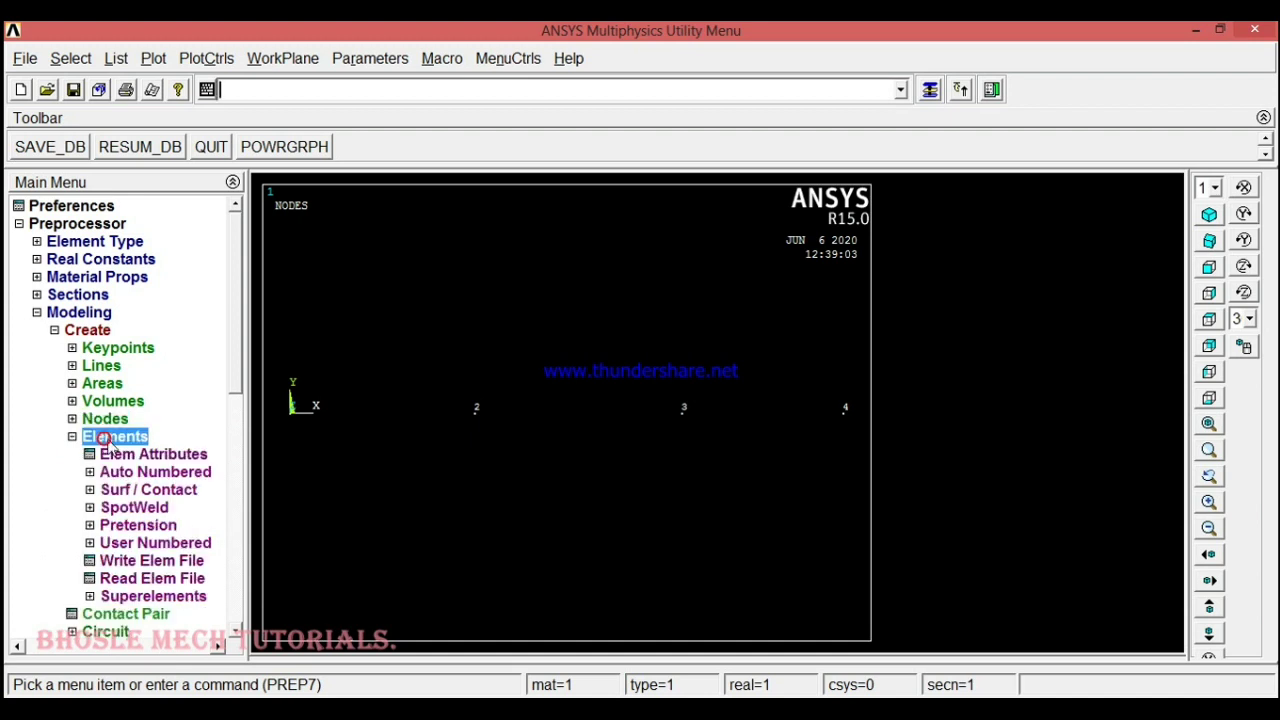
pyautogui.click(137, 456)
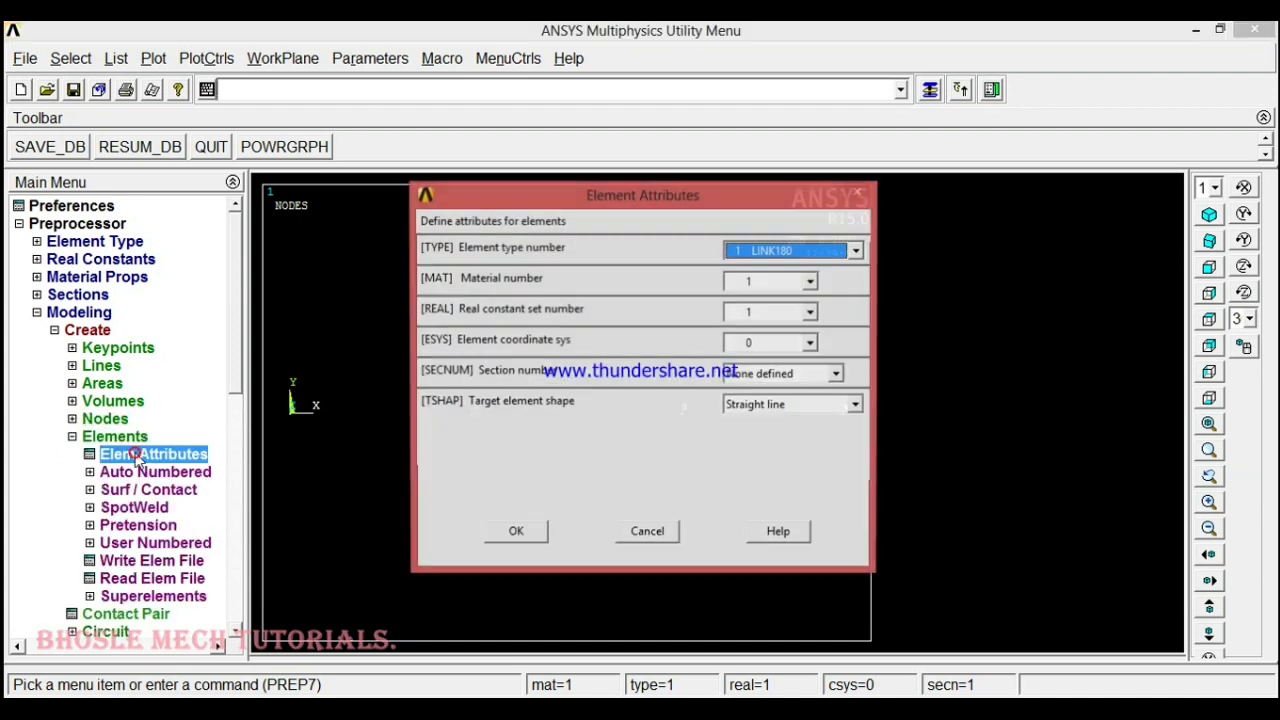
pyautogui.click(810, 282)
pyautogui.click(787, 303)
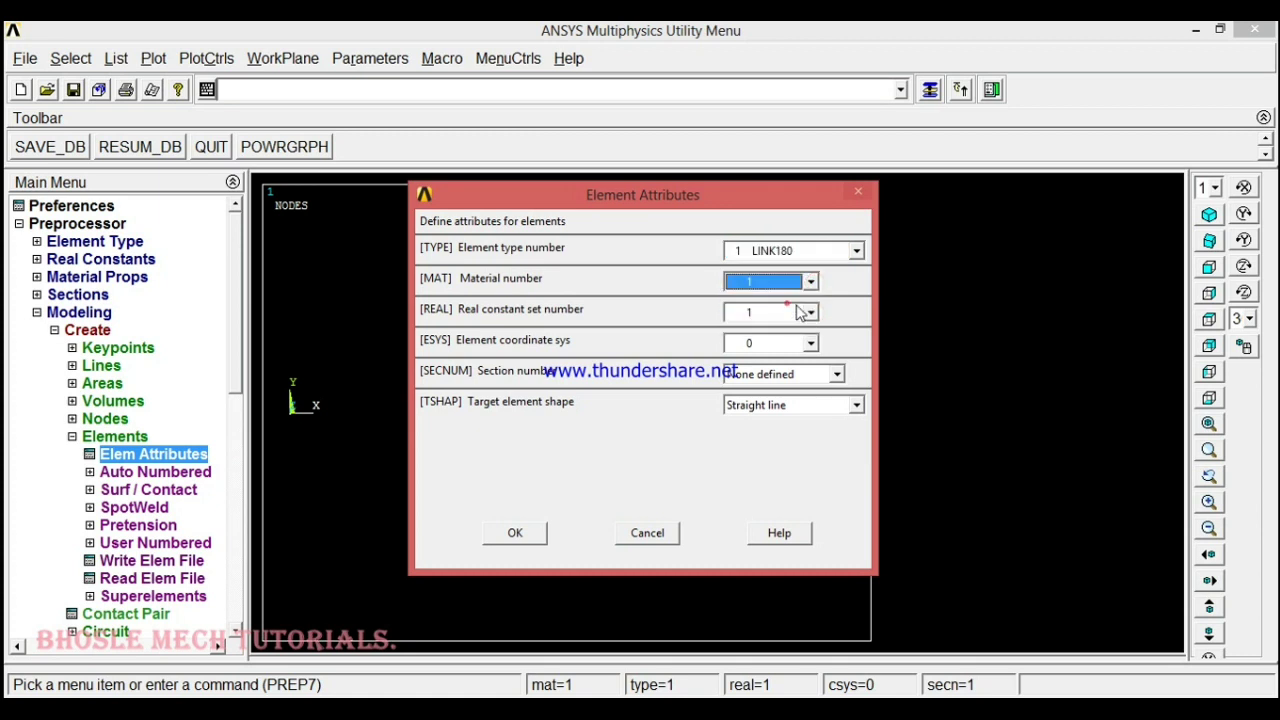
pyautogui.click(810, 311)
pyautogui.click(747, 333)
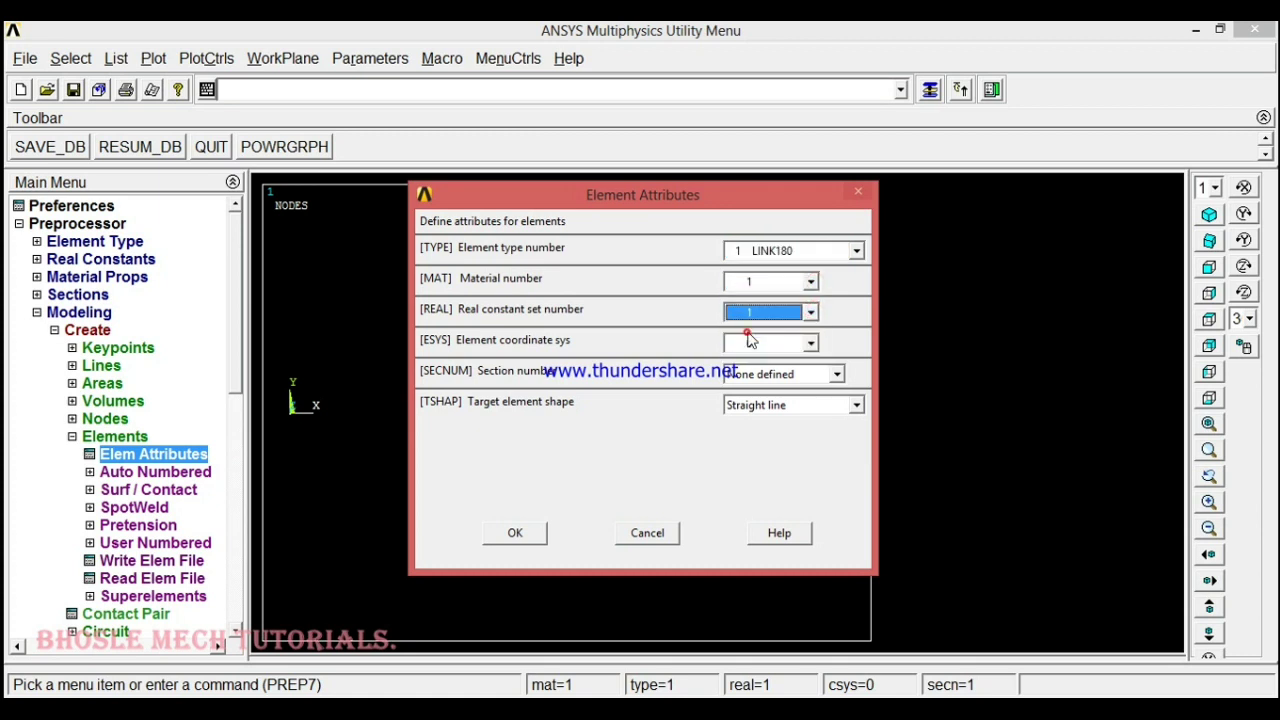
pyautogui.press('Return')
# Step: Create an auto-numbered element through nodes 1 and 2
pyautogui.click(155, 472)
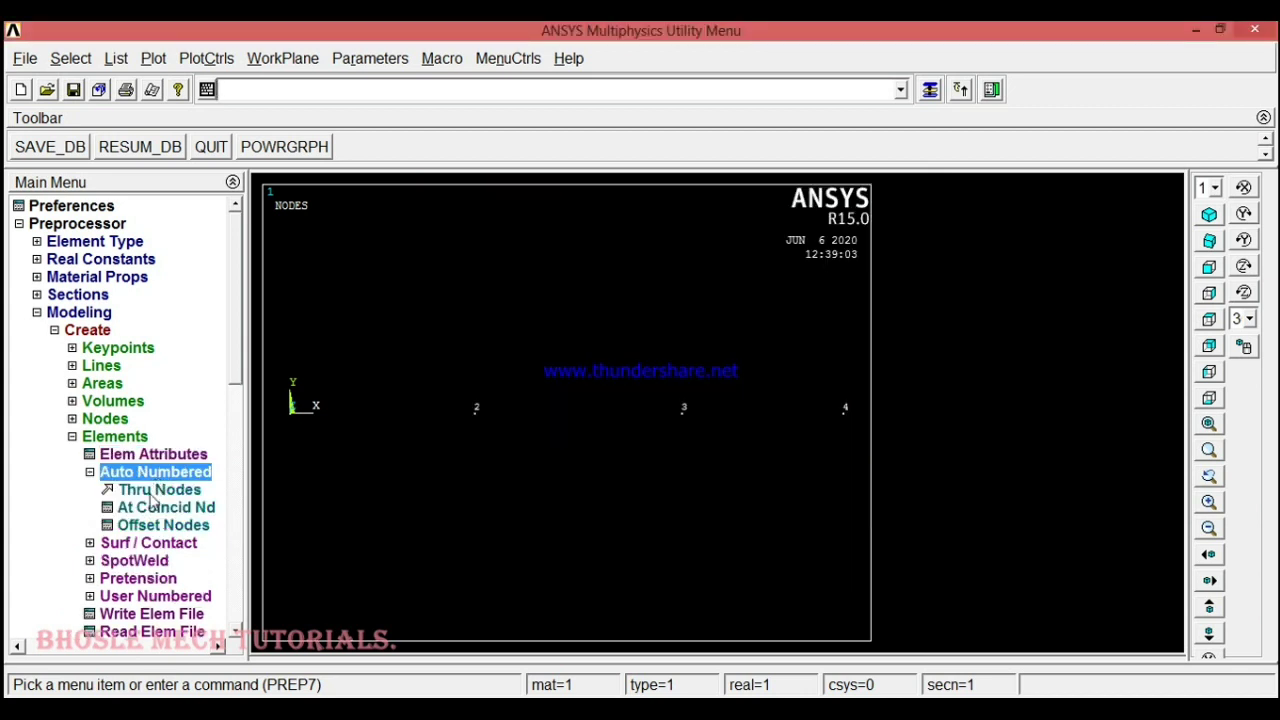
pyautogui.click(159, 489)
pyautogui.click(289, 424)
pyautogui.click(433, 414)
pyautogui.click(54, 673)
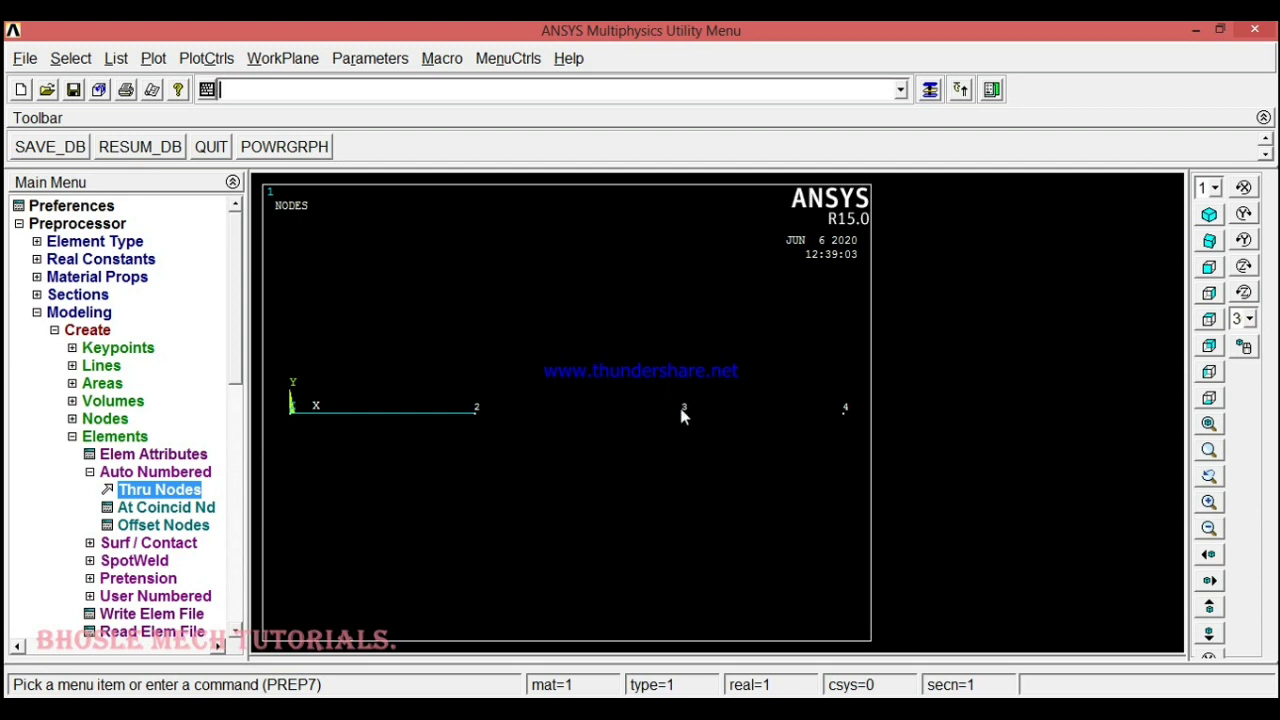
# Step: Set the element attributes to material number 2 and real constant set 2
pyautogui.click(180, 456)
pyautogui.click(810, 281)
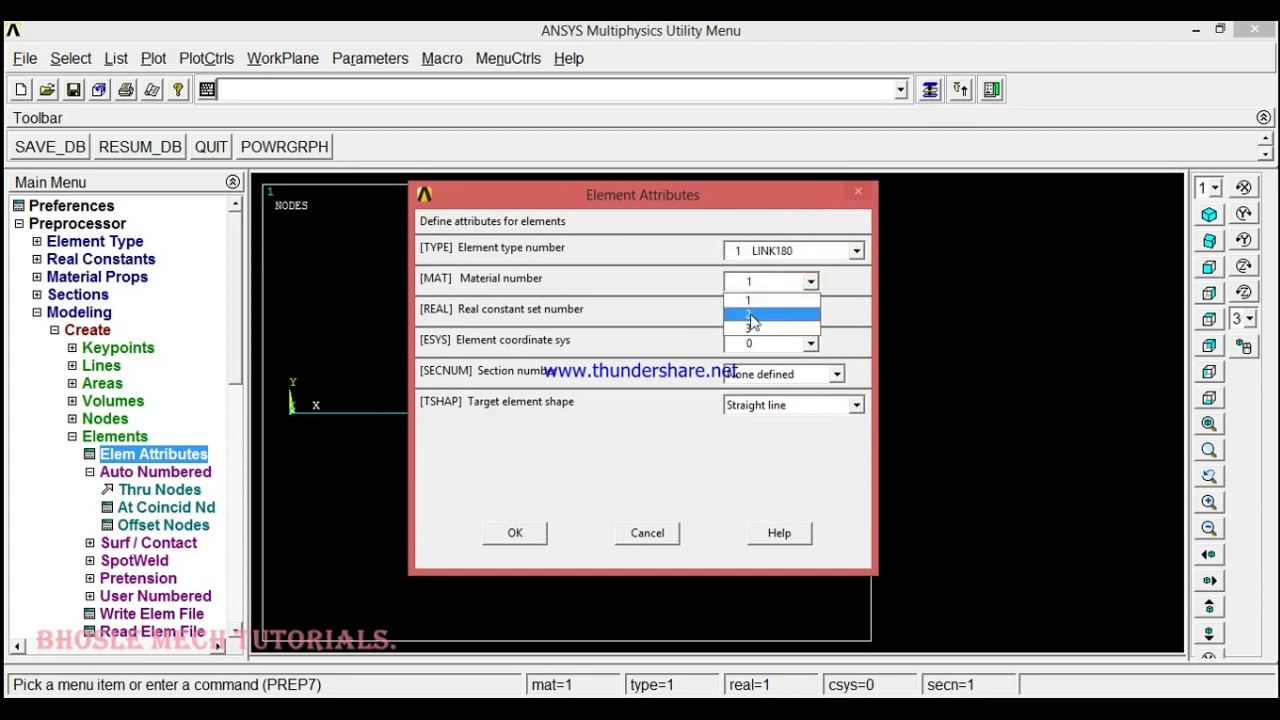
pyautogui.click(752, 318)
pyautogui.click(810, 313)
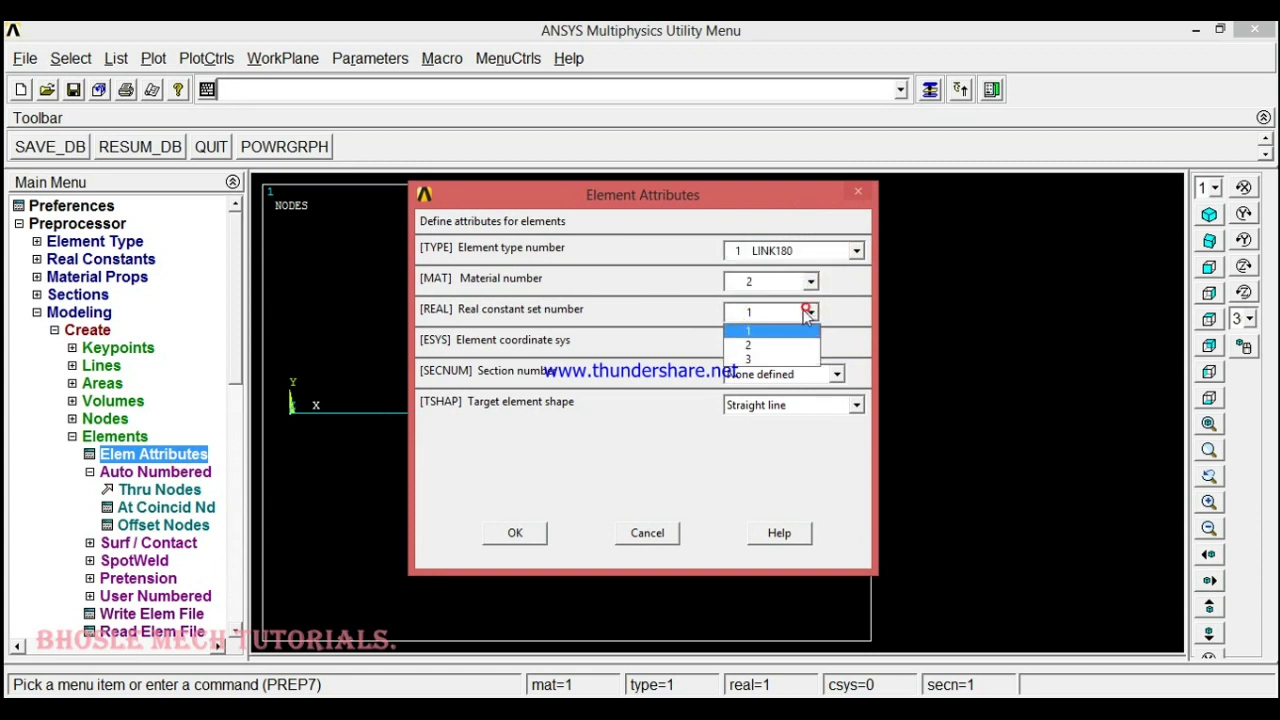
pyautogui.click(750, 348)
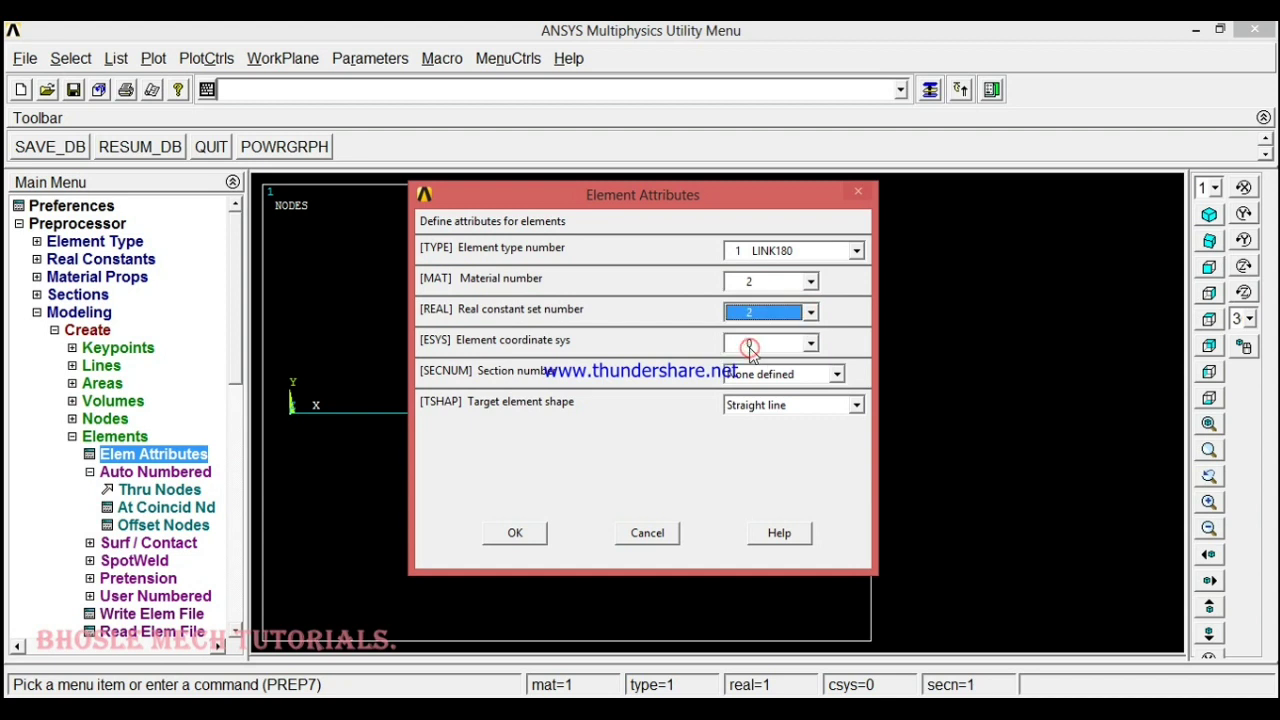
pyautogui.click(515, 534)
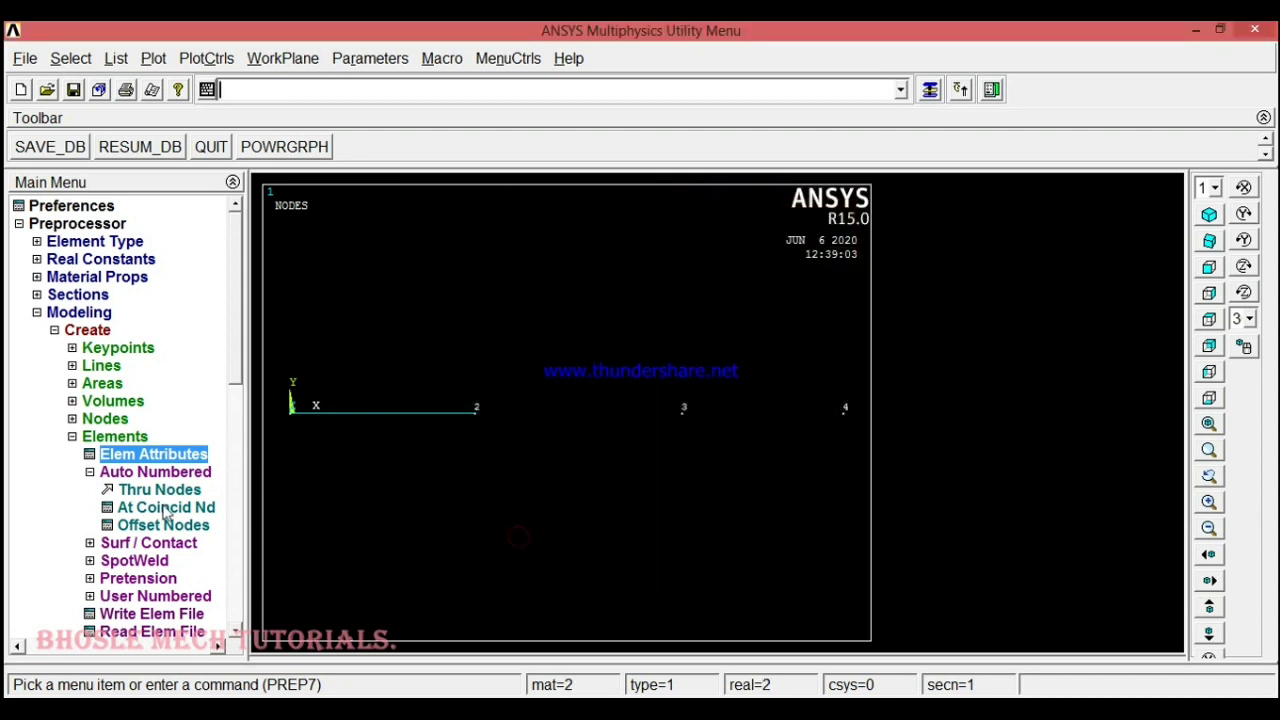
# Step: Create the second bar element through nodes 2 and 3
pyautogui.click(160, 489)
pyautogui.click(470, 413)
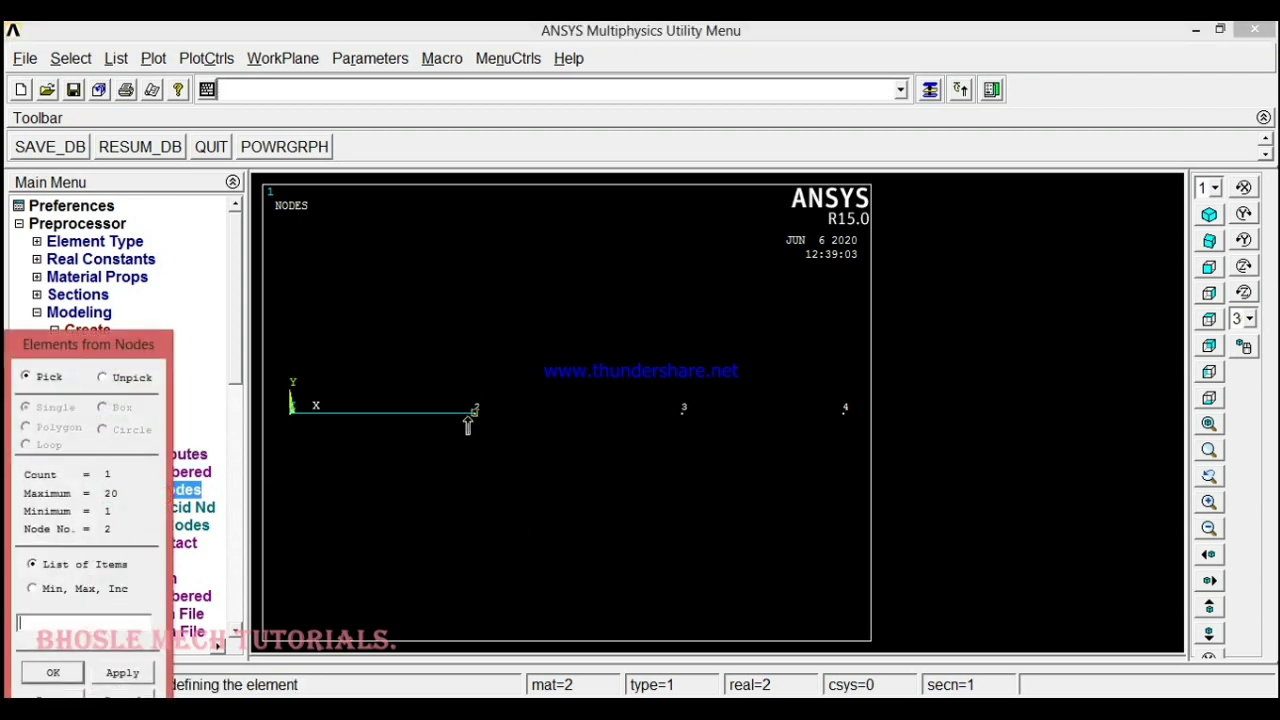
pyautogui.click(644, 414)
pyautogui.click(52, 672)
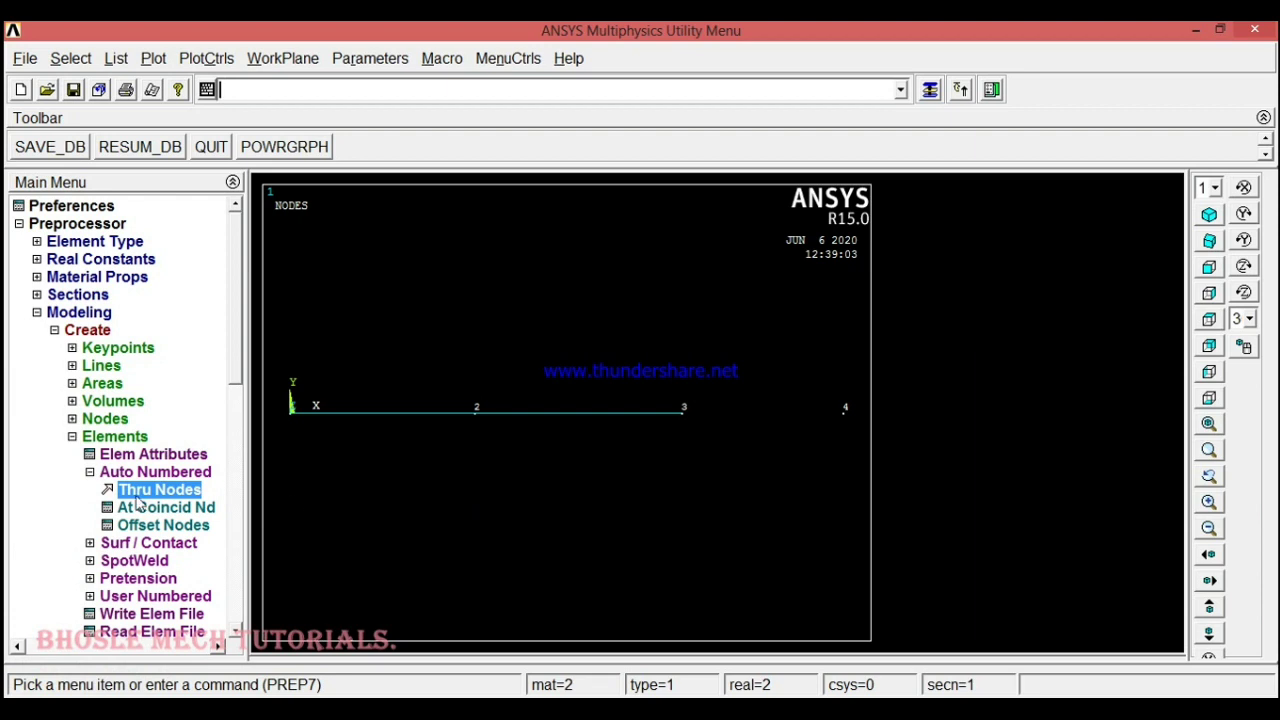
# Step: Set the element attributes to material number 3 and real constant set 3
pyautogui.click(150, 455)
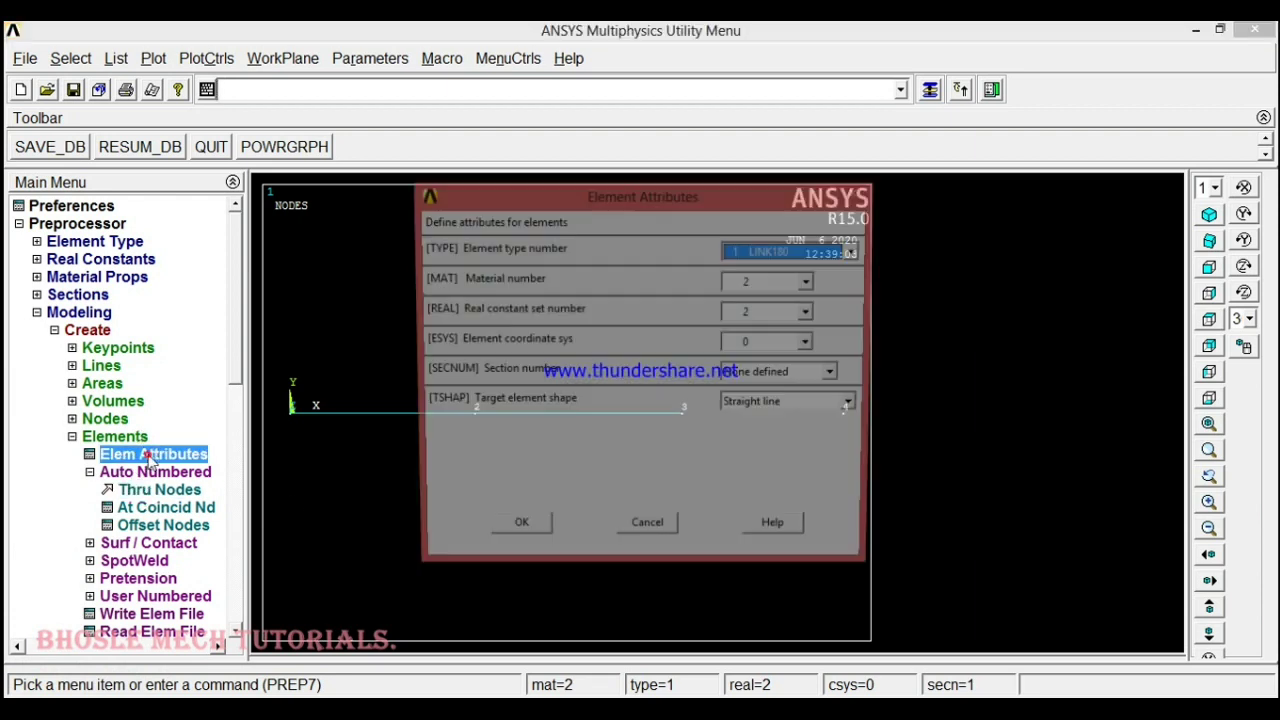
pyautogui.click(811, 283)
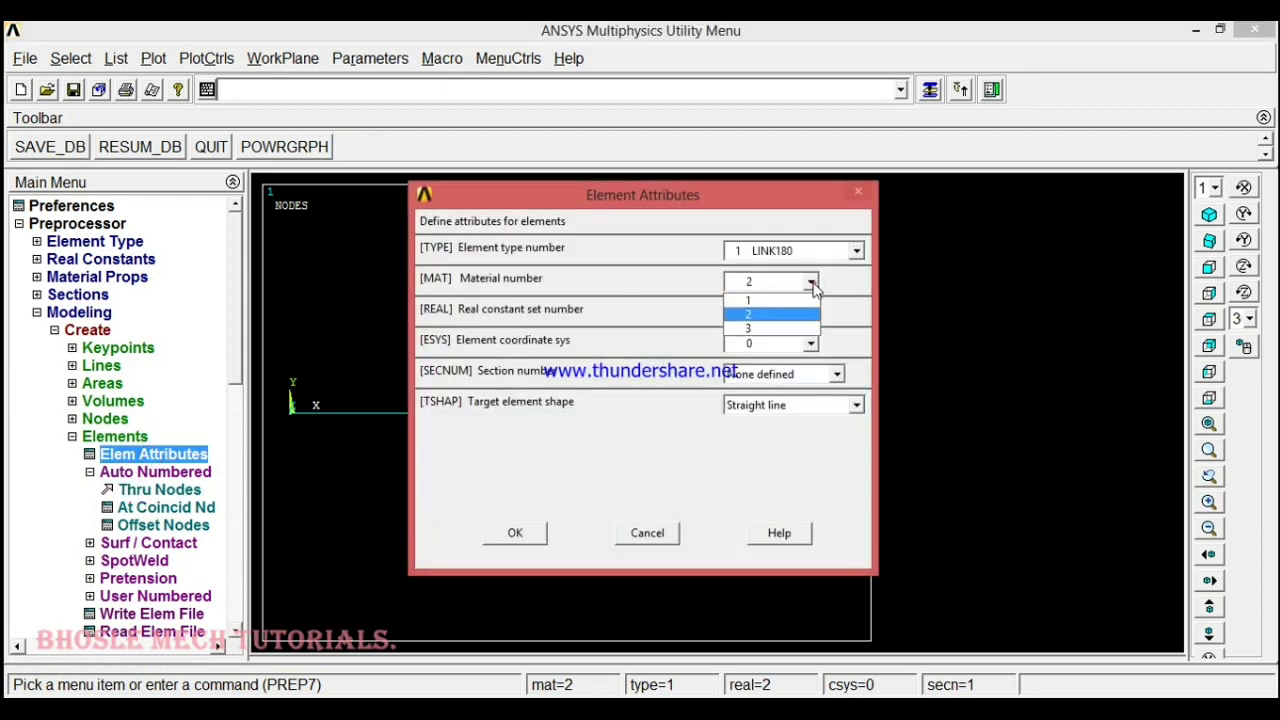
pyautogui.click(760, 330)
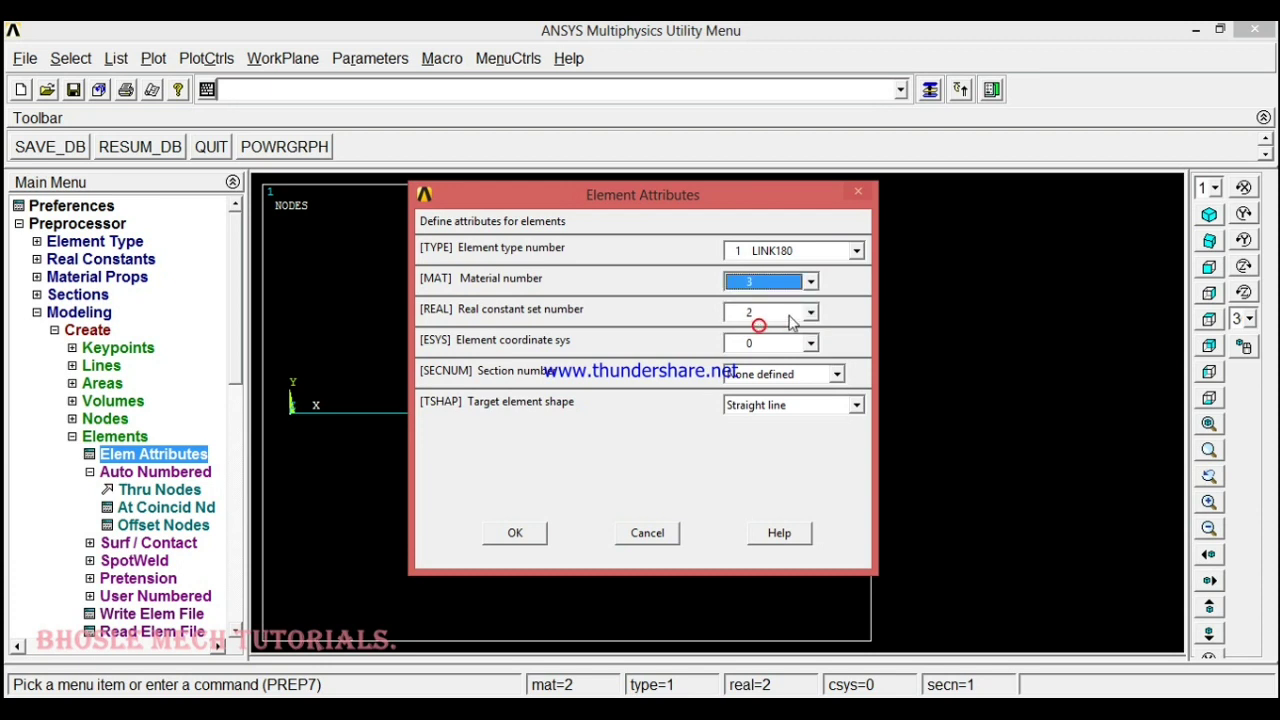
pyautogui.click(789, 314)
pyautogui.click(748, 361)
pyautogui.click(512, 533)
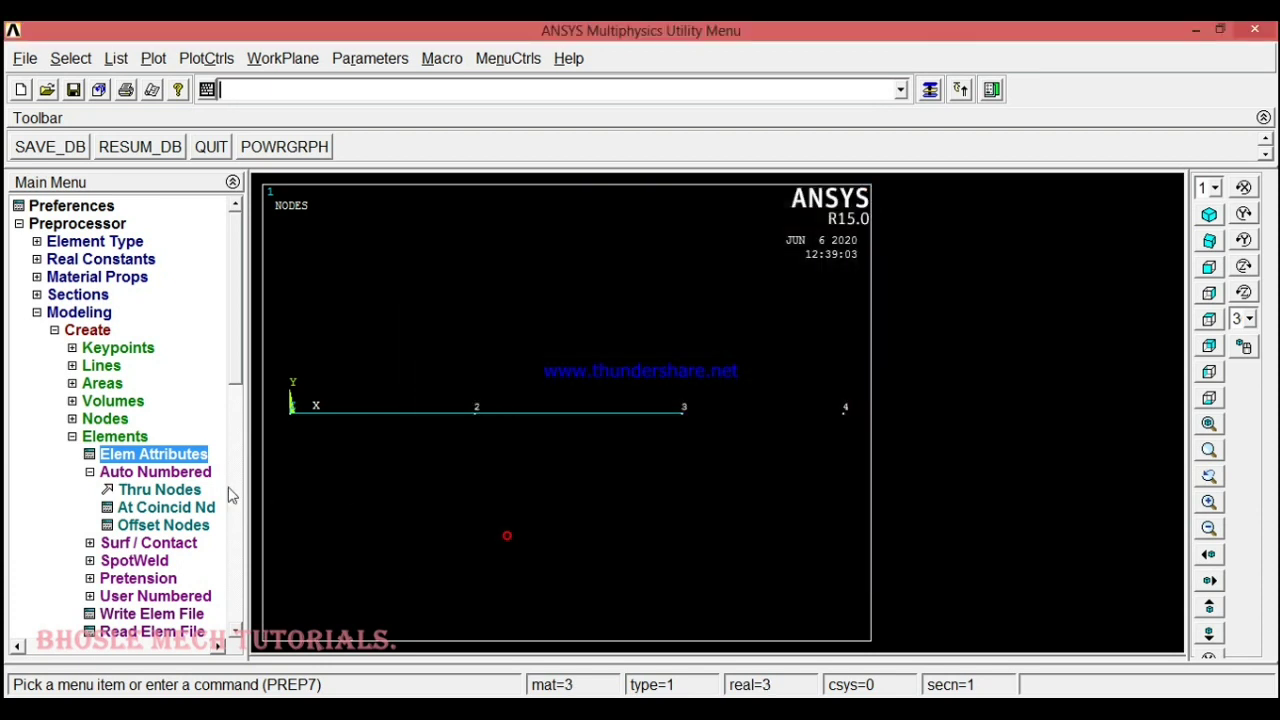
# Step: Create the third bar element through nodes 3 and 4
pyautogui.click(152, 490)
pyautogui.click(683, 413)
pyautogui.click(833, 414)
pyautogui.click(50, 676)
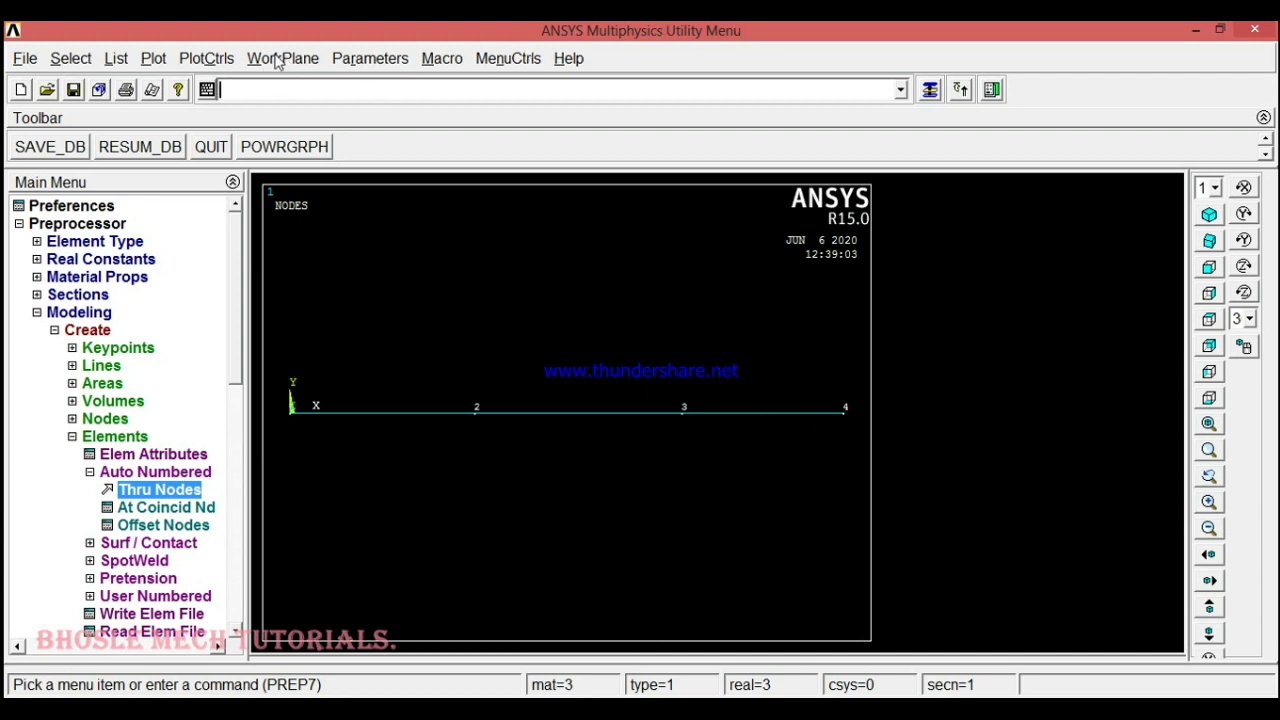
# Step: Turn on the display of element shapes based on real constant descriptions
pyautogui.click(214, 62)
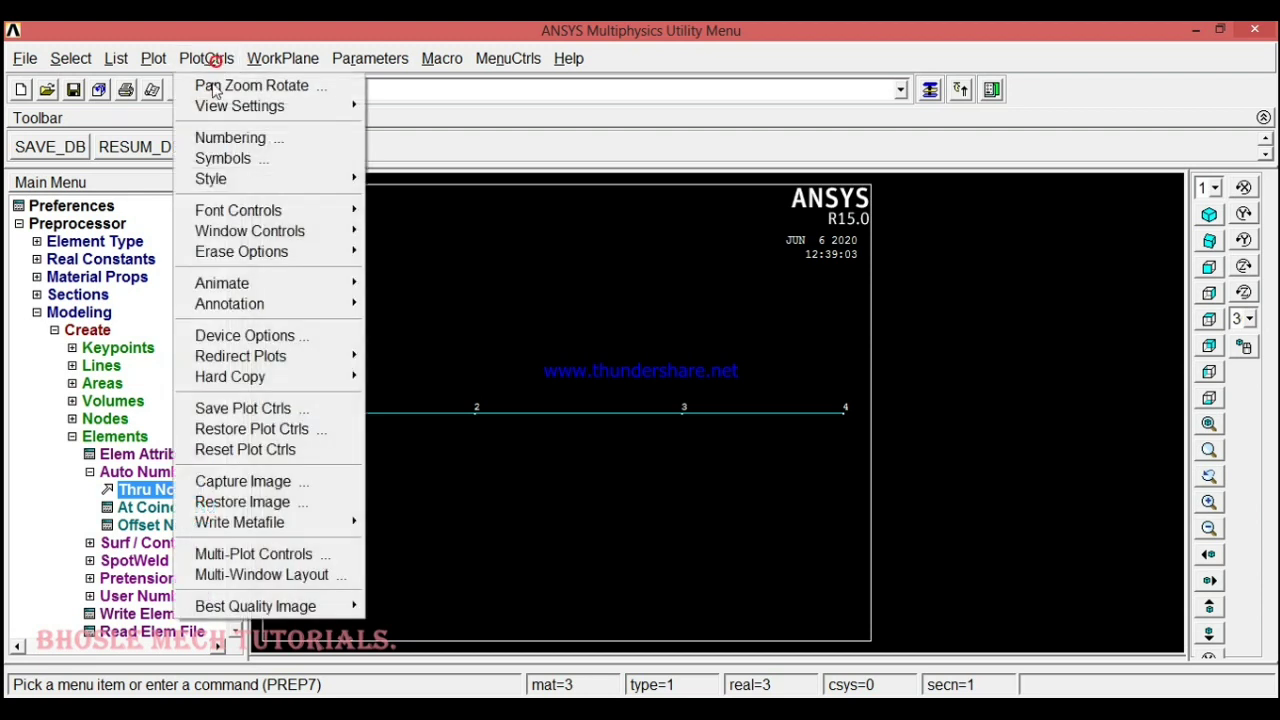
pyautogui.moveTo(207, 183)
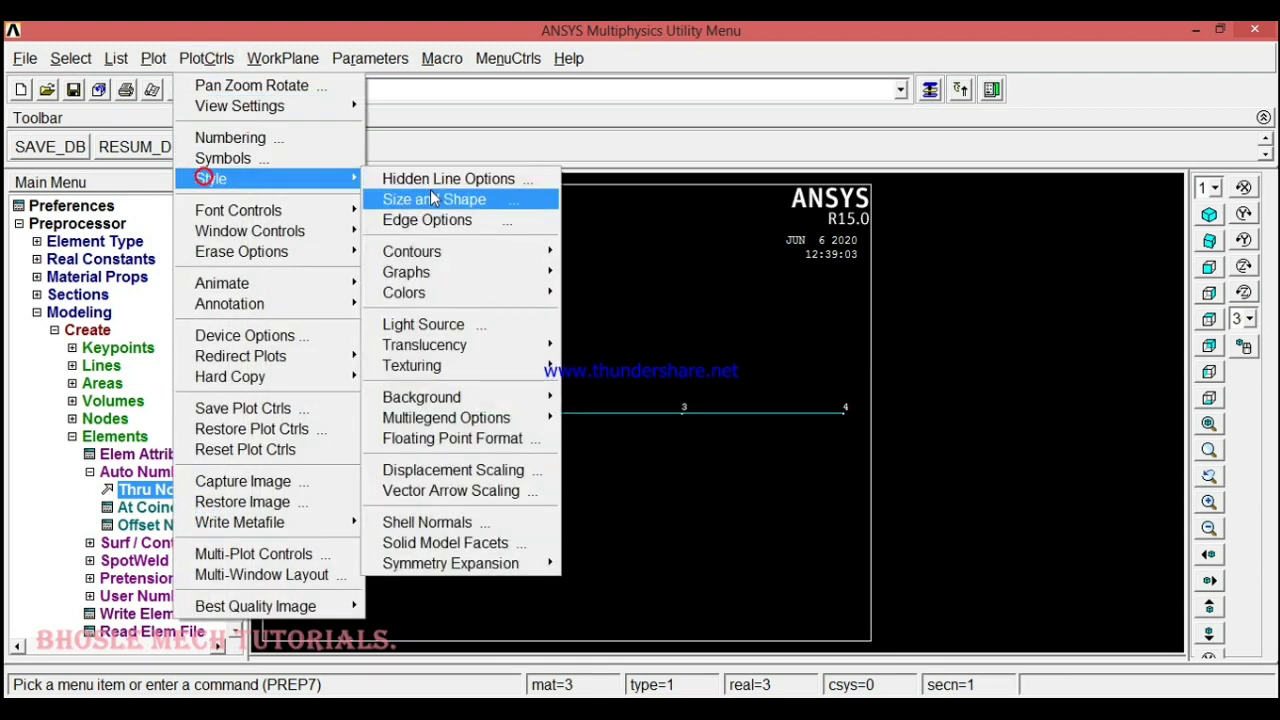
pyautogui.click(432, 197)
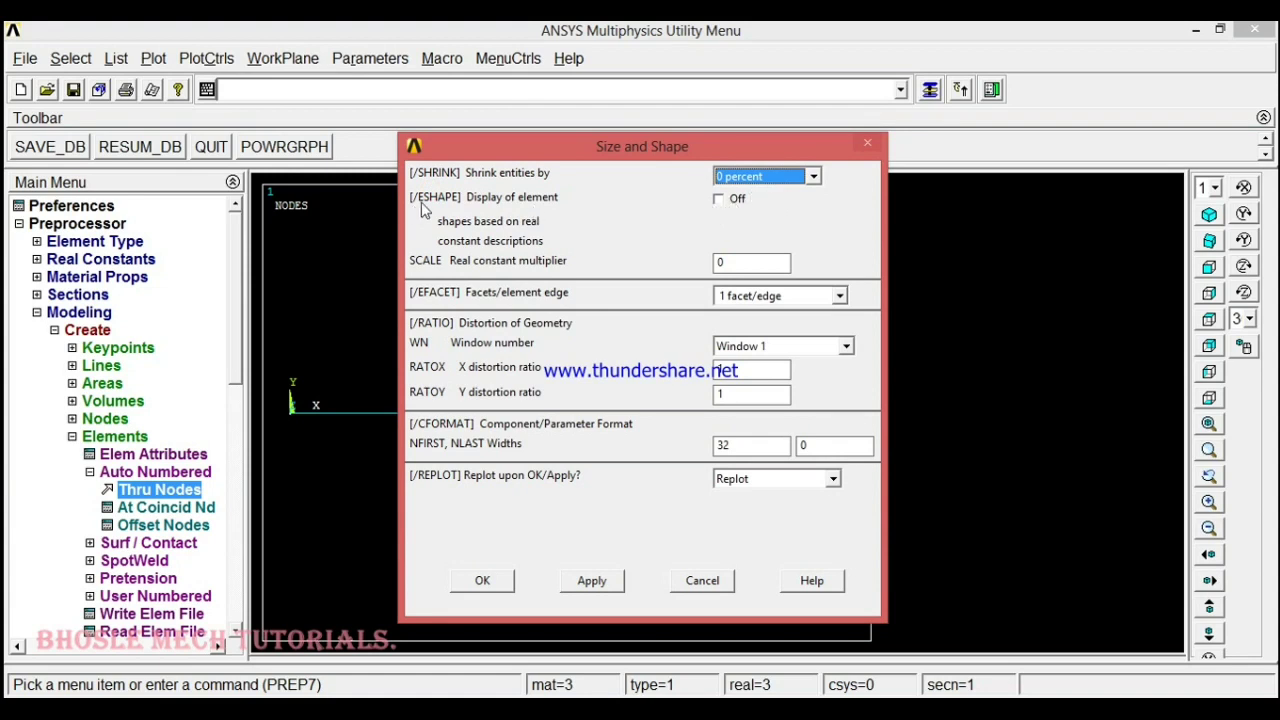
pyautogui.click(722, 202)
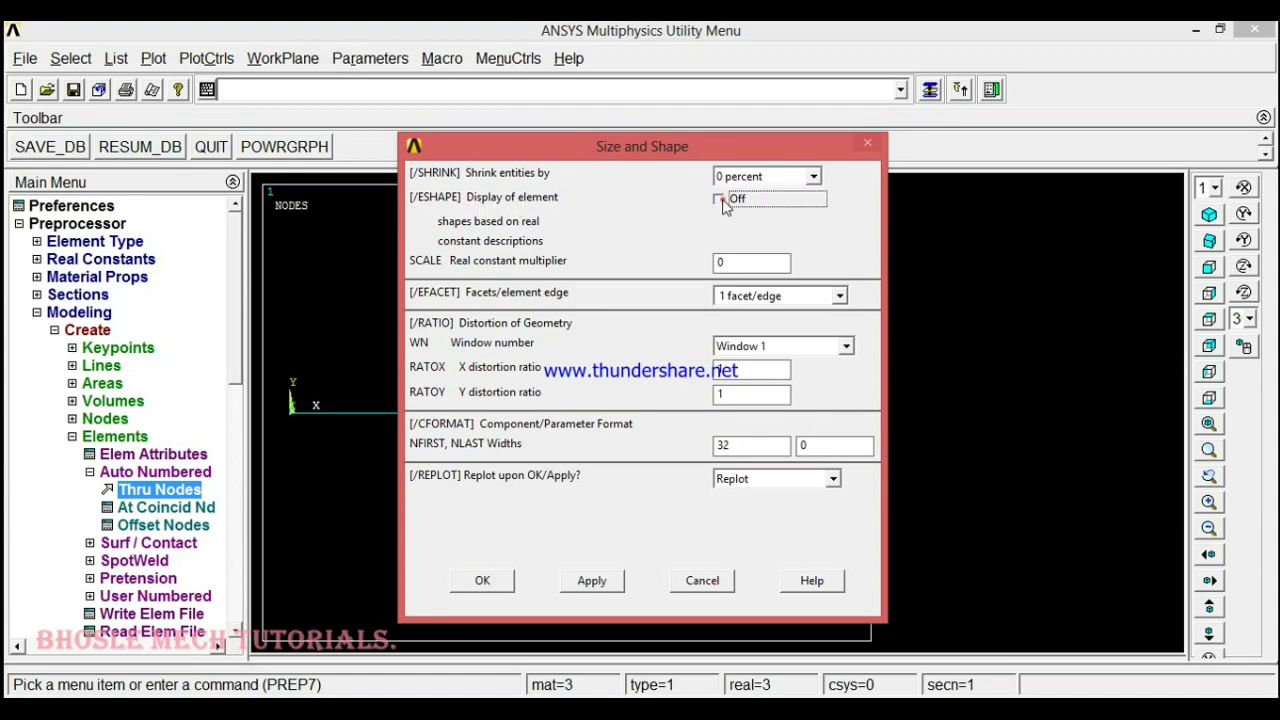
pyautogui.click(484, 584)
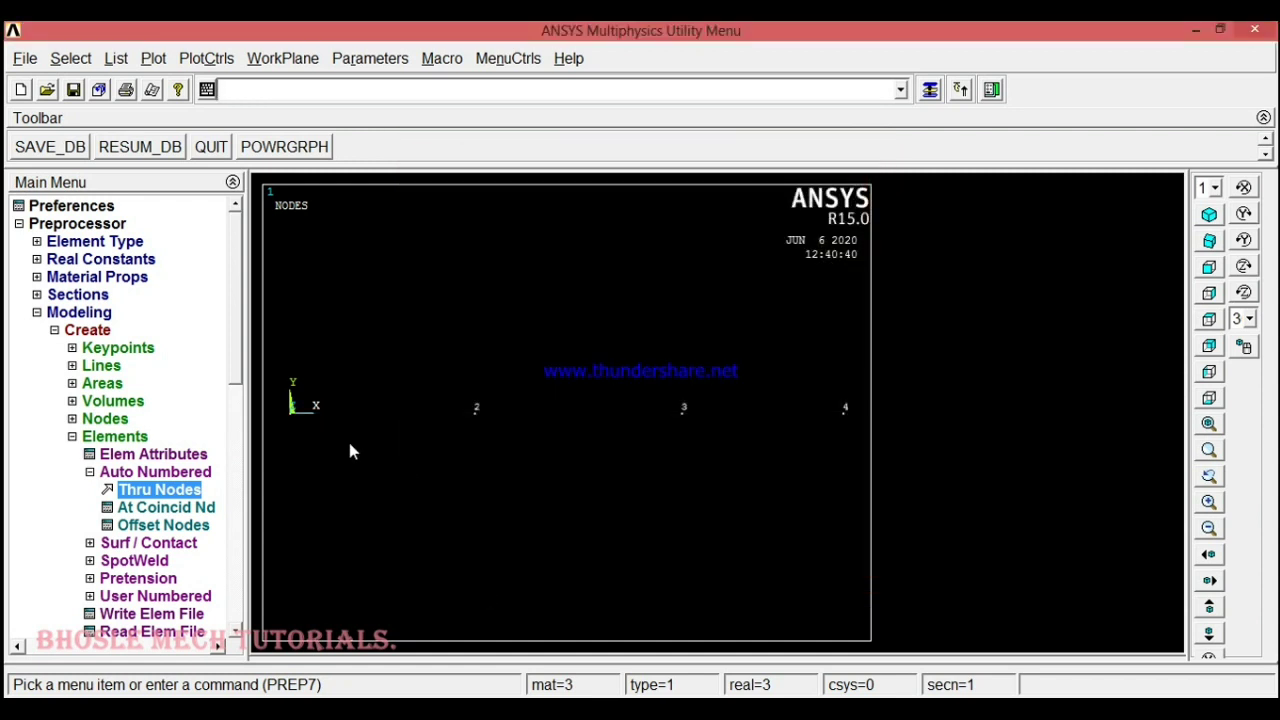
# Step: Replot the view and plot the elements to display the three-section stepped bar
pyautogui.click(150, 58)
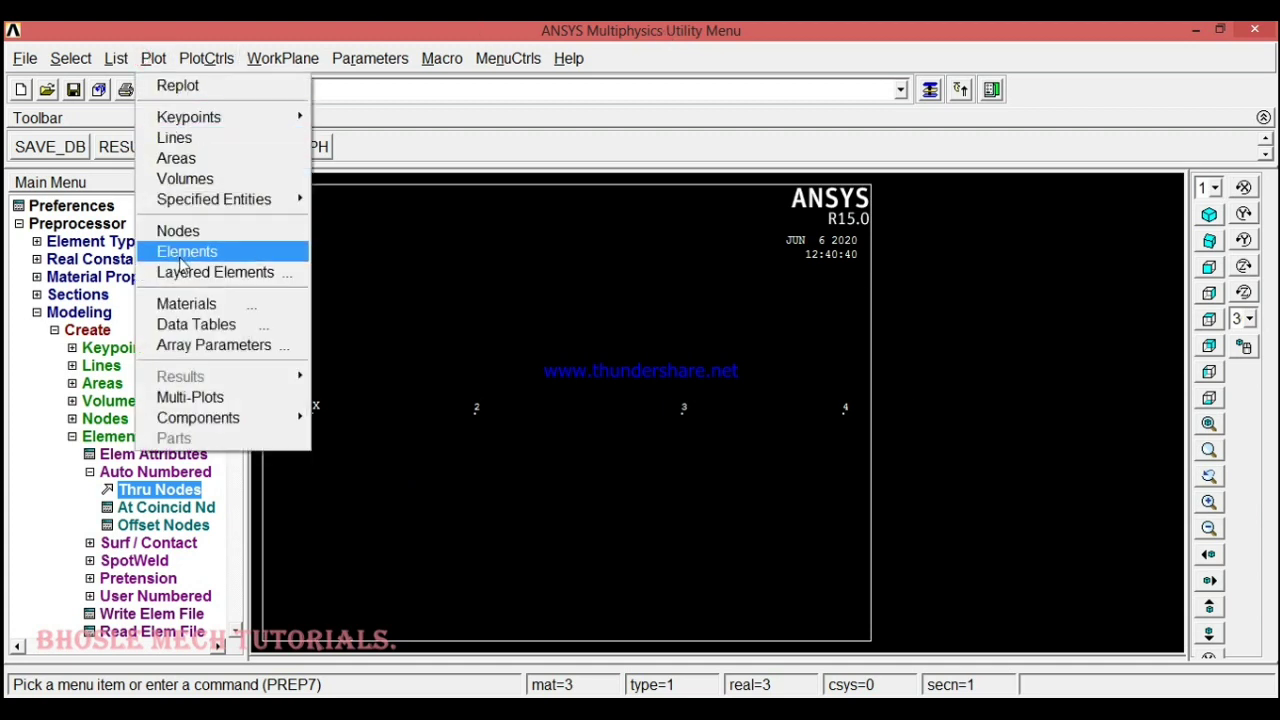
pyautogui.click(203, 86)
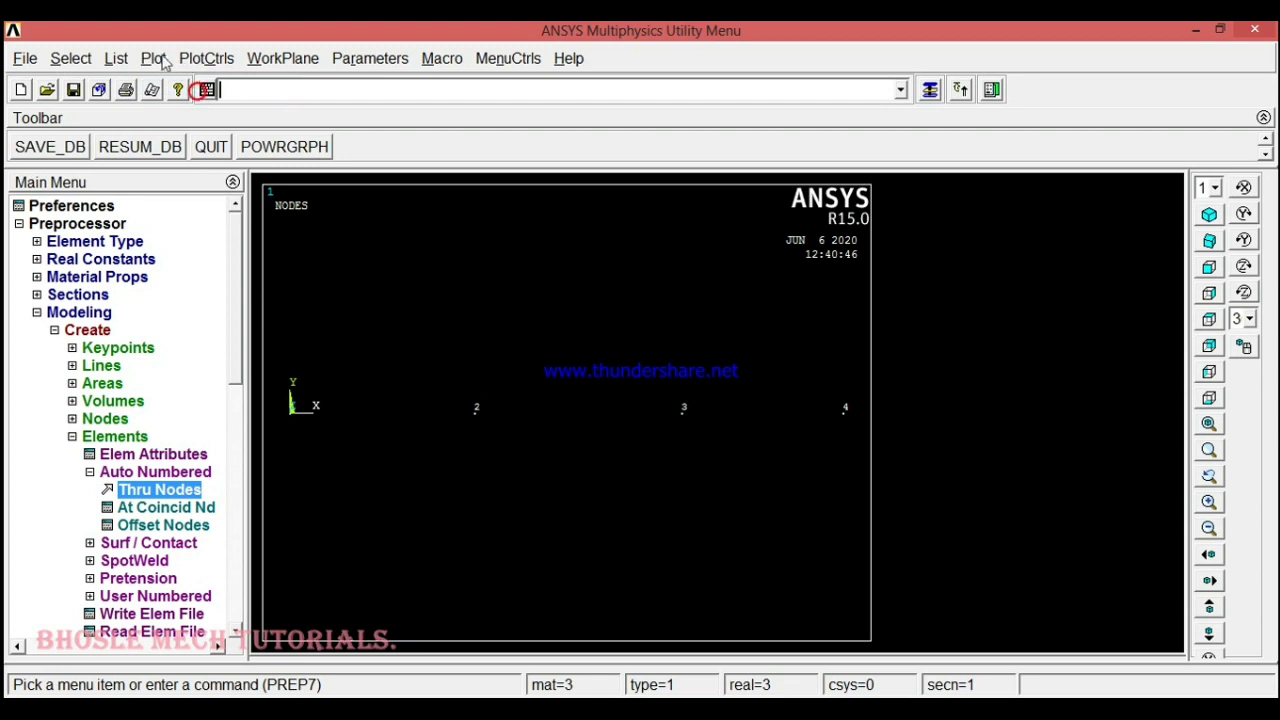
pyautogui.click(160, 60)
pyautogui.click(175, 252)
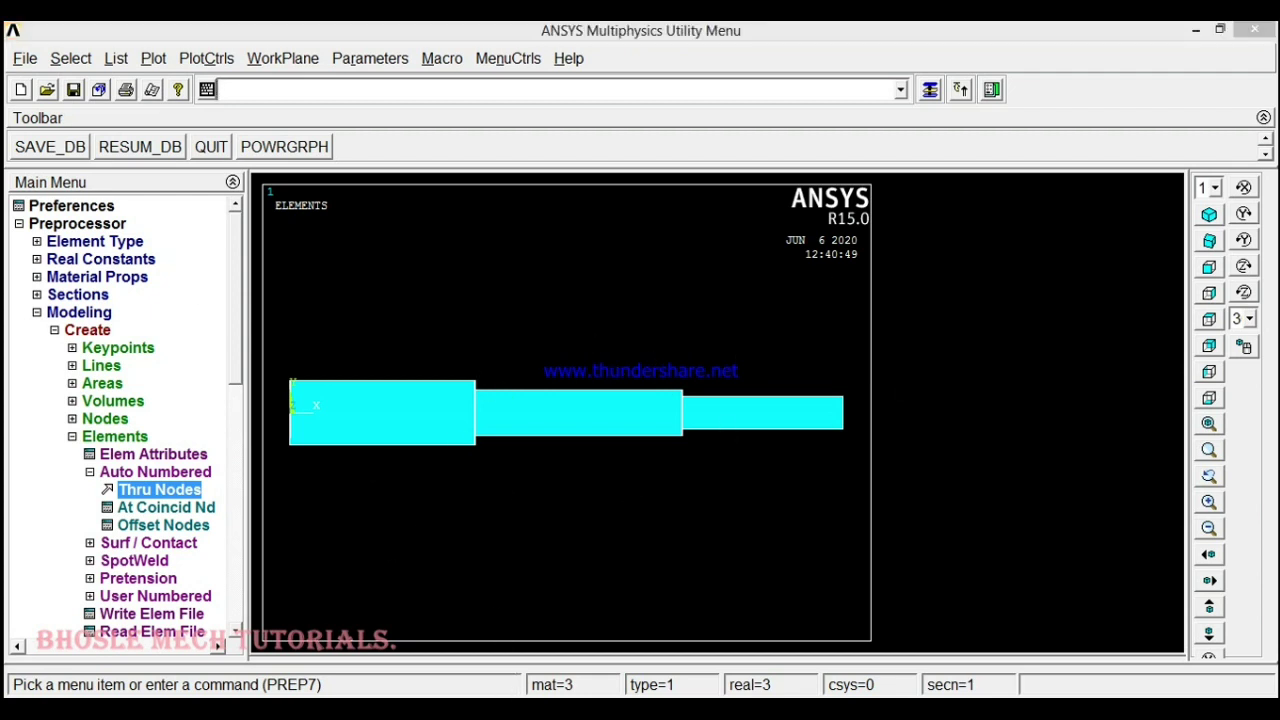
pyautogui.hotkey('alt', 'Tab')
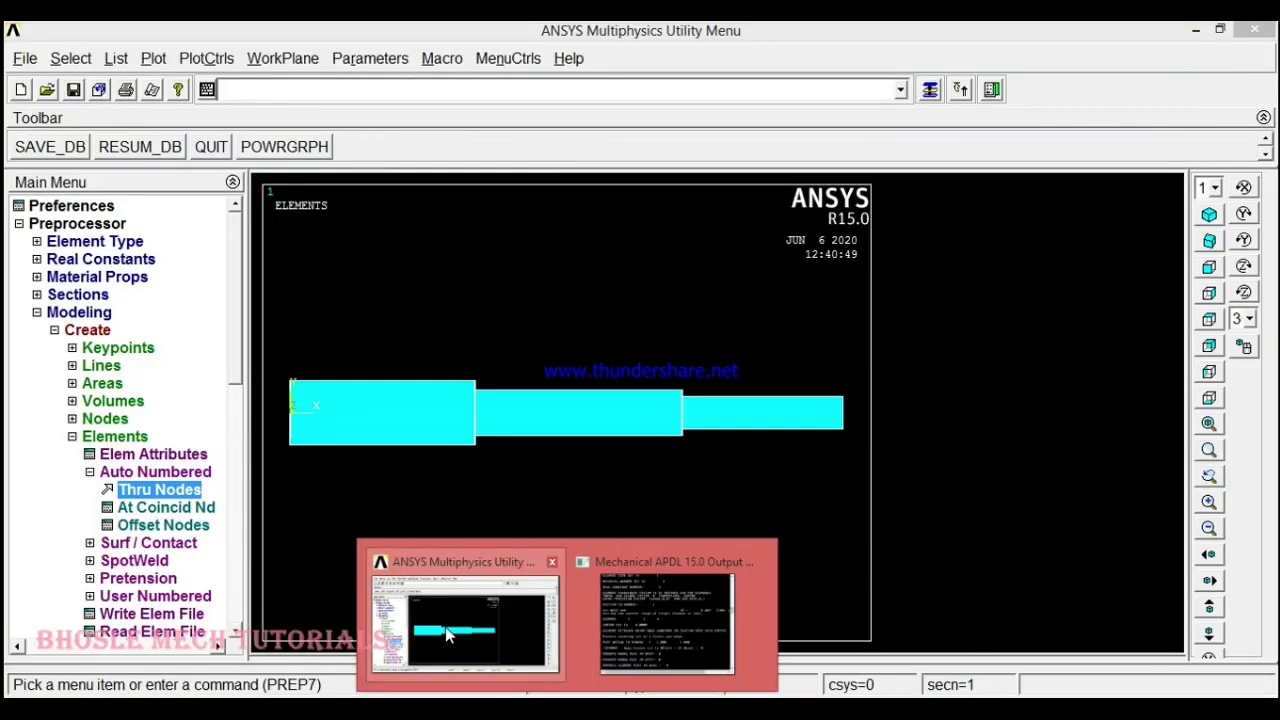
pyautogui.click(447, 632)
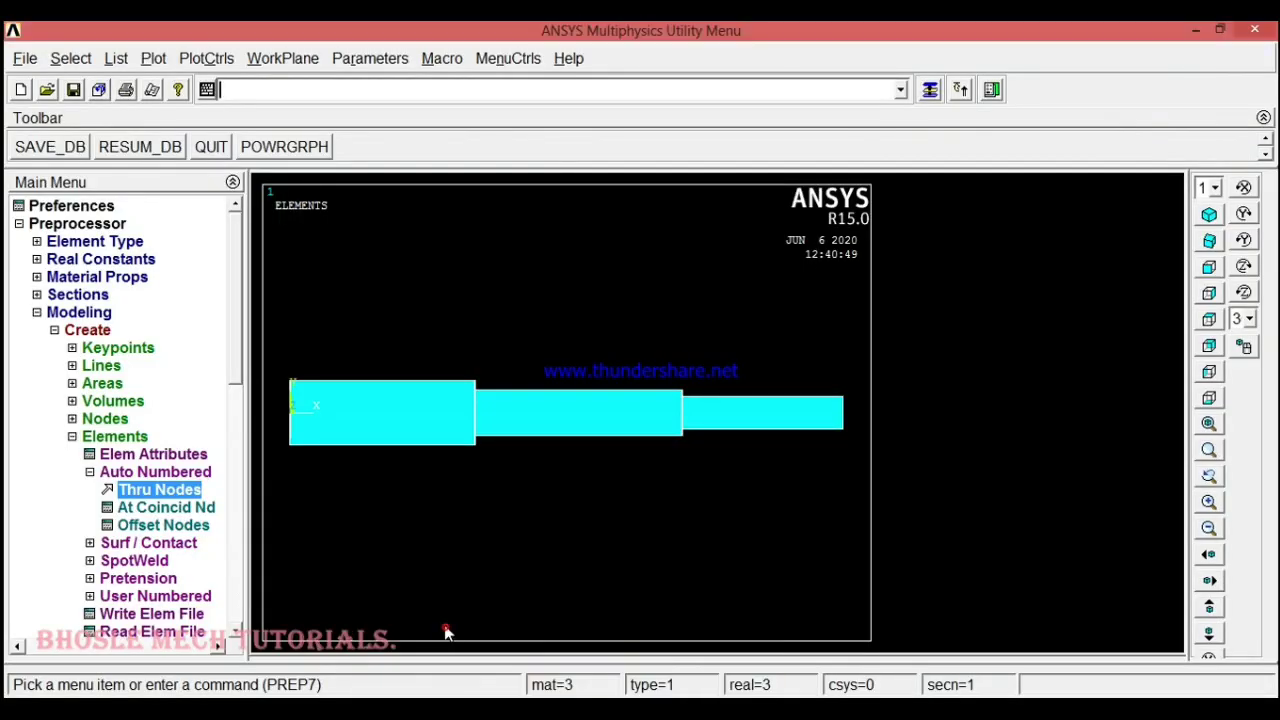
# Step: Apply a displacement constraint on all DOFs at end nodes 1 and 4 of the bar
pyautogui.click(64, 314)
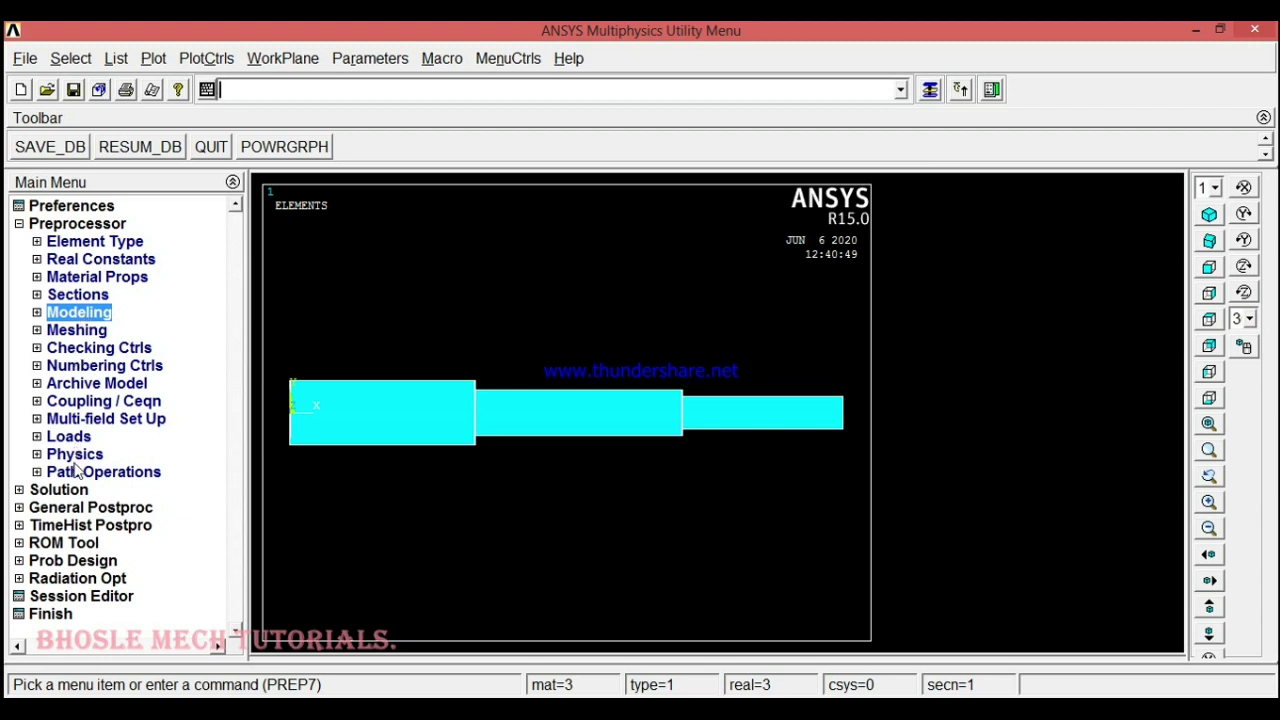
pyautogui.click(69, 437)
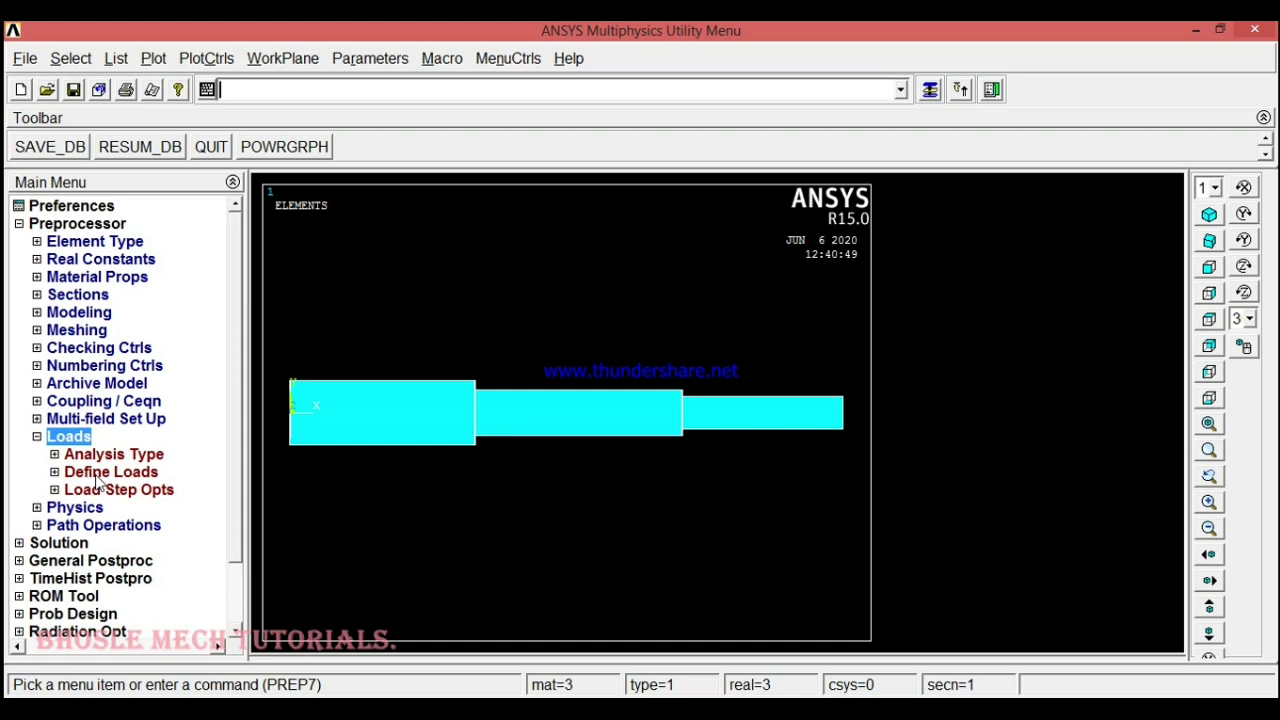
pyautogui.click(98, 476)
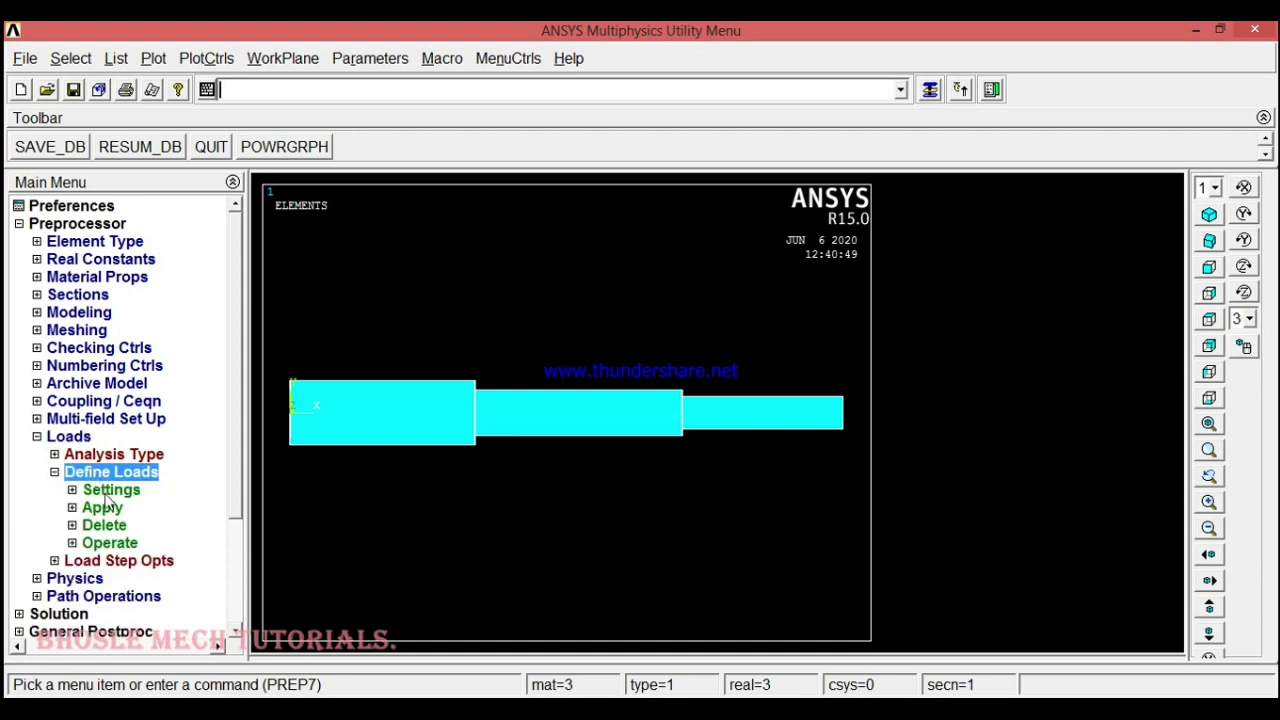
pyautogui.click(108, 508)
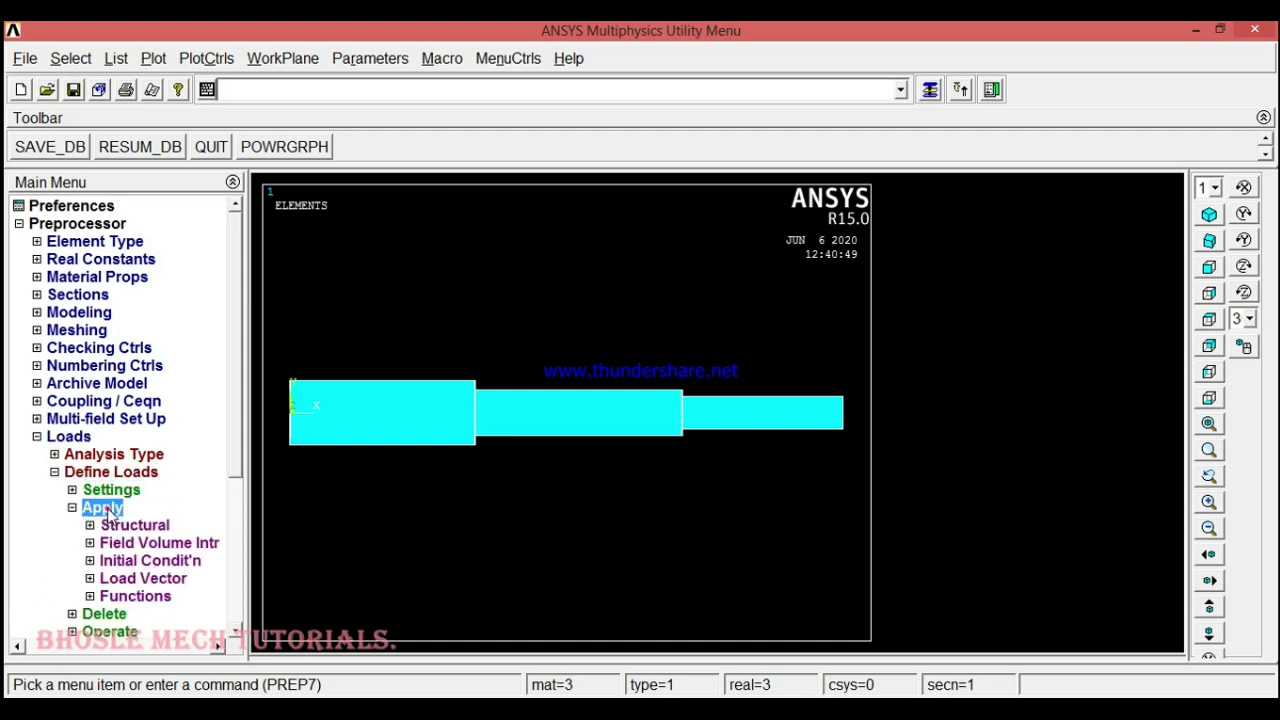
pyautogui.click(130, 527)
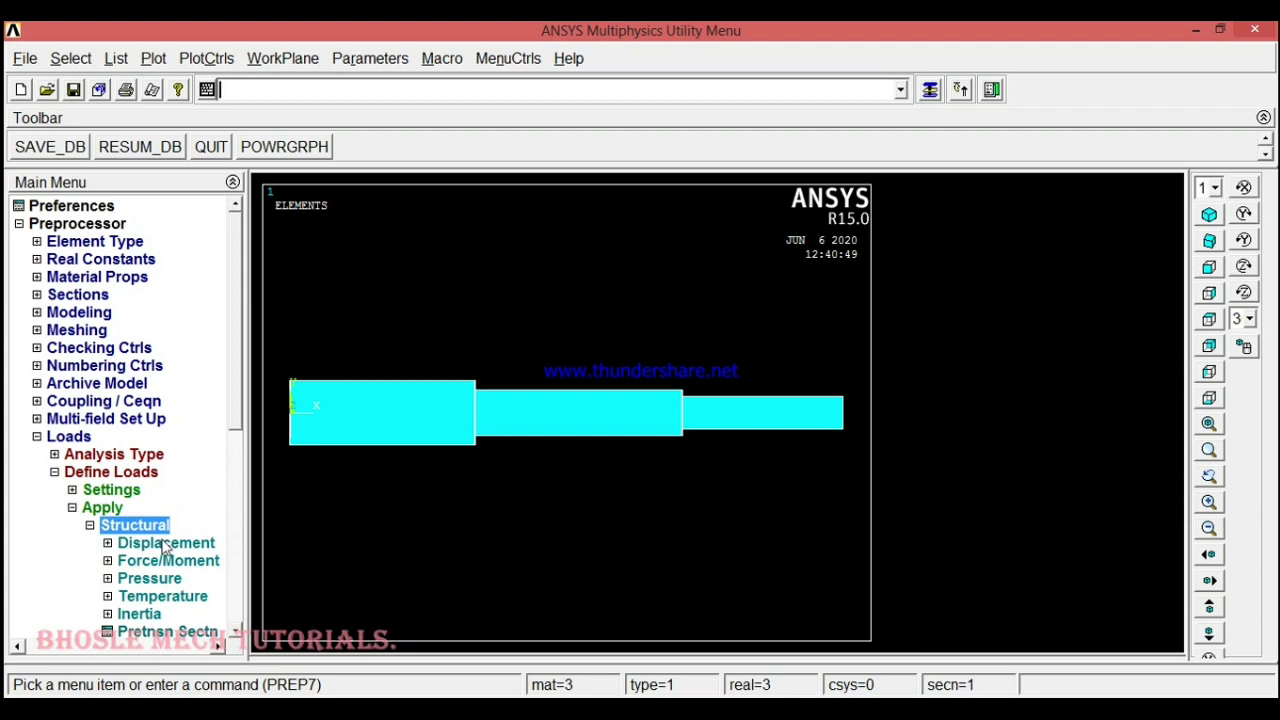
pyautogui.click(165, 543)
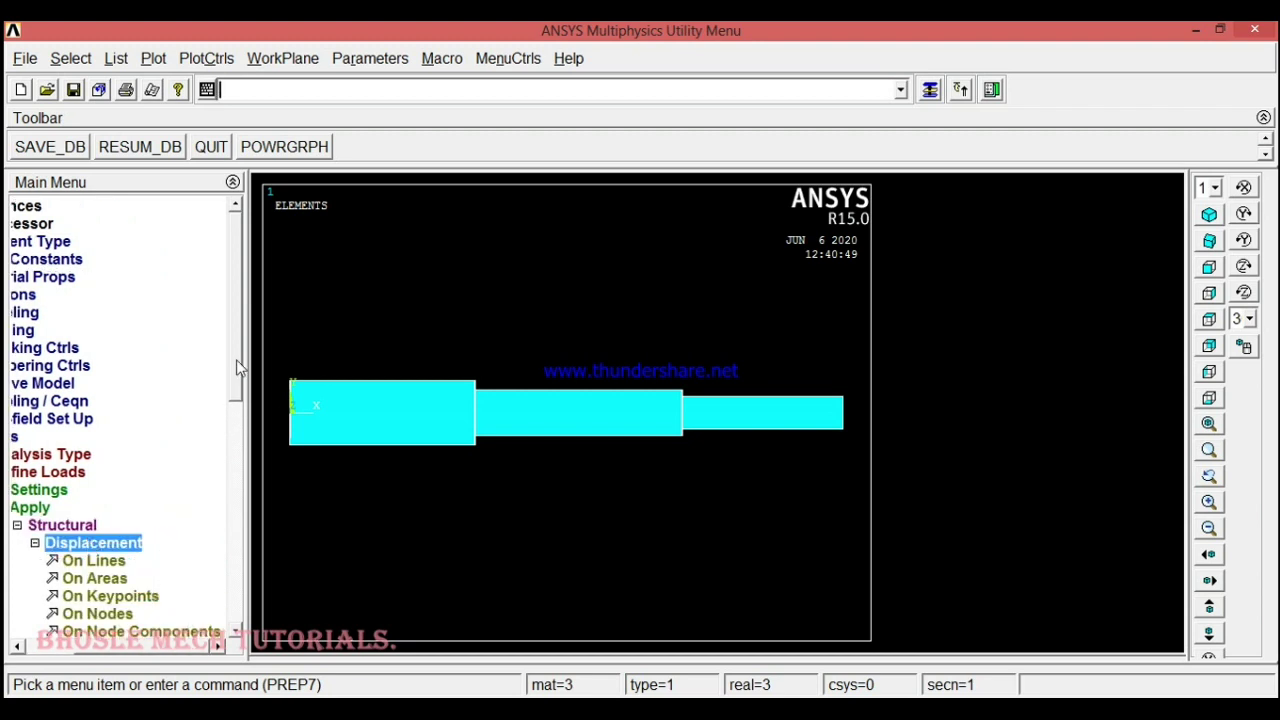
pyautogui.scroll(-2, 238, 368)
pyautogui.click(91, 490)
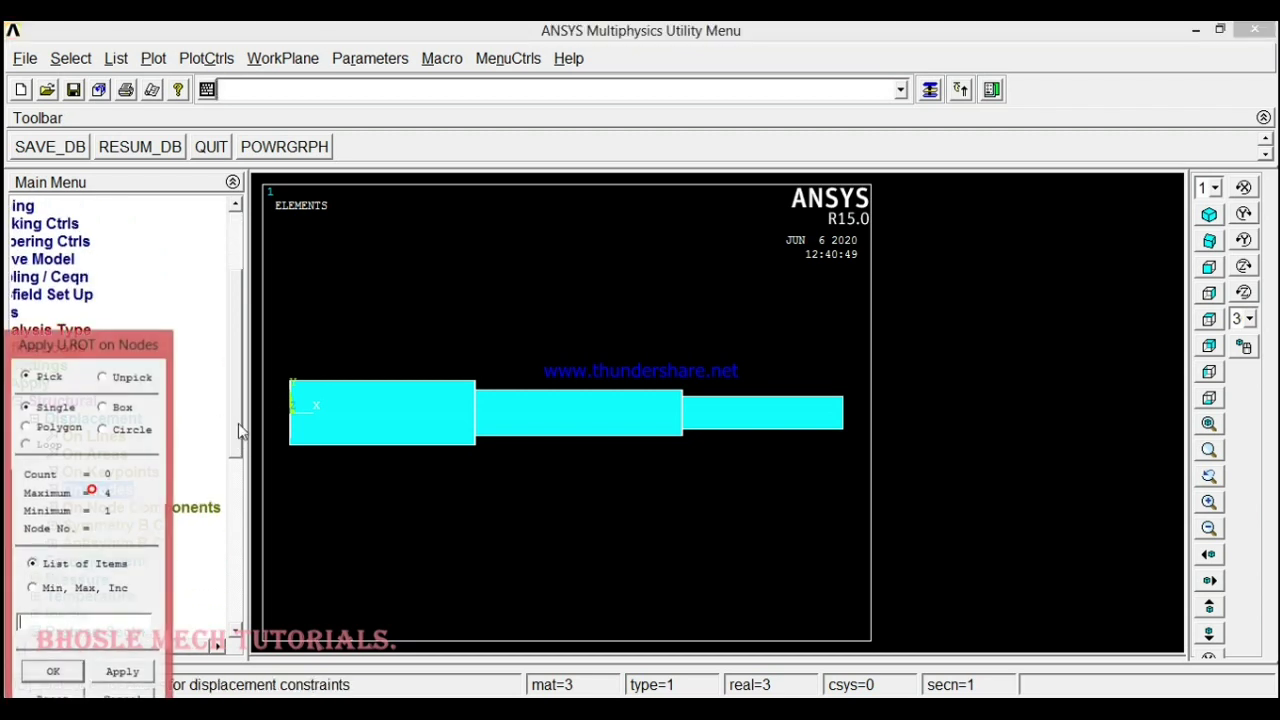
pyautogui.click(293, 412)
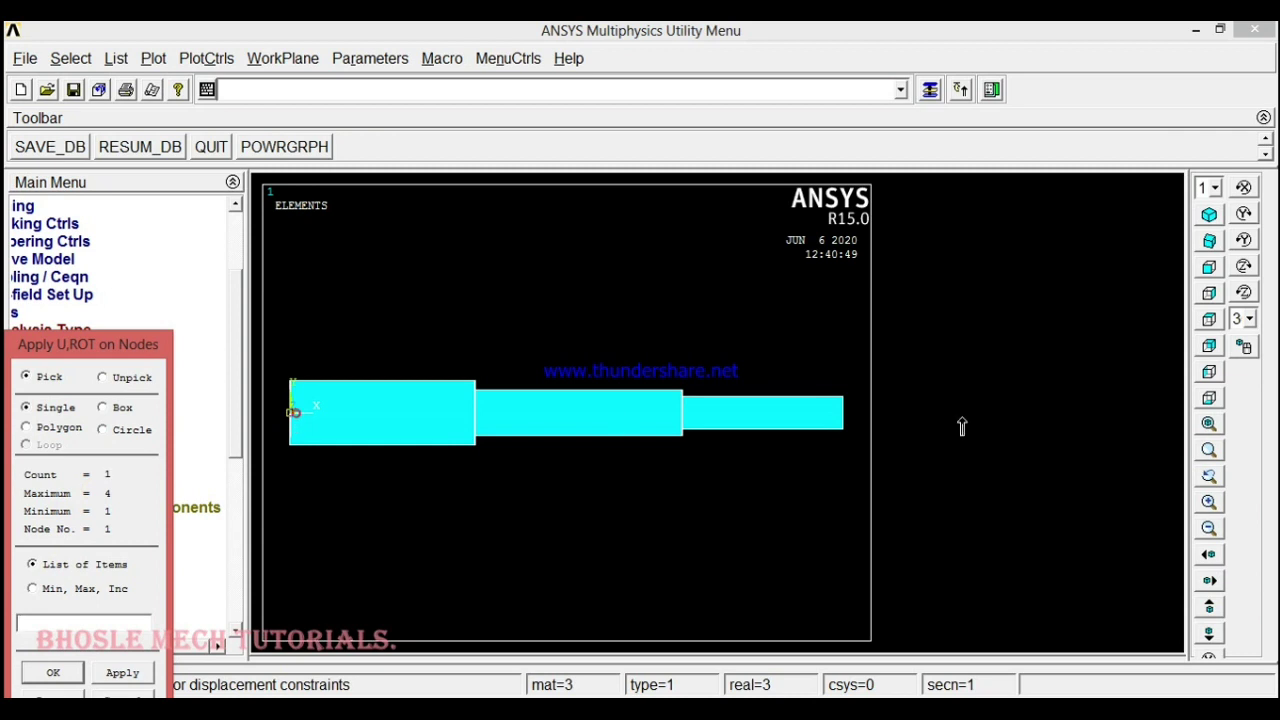
pyautogui.click(843, 414)
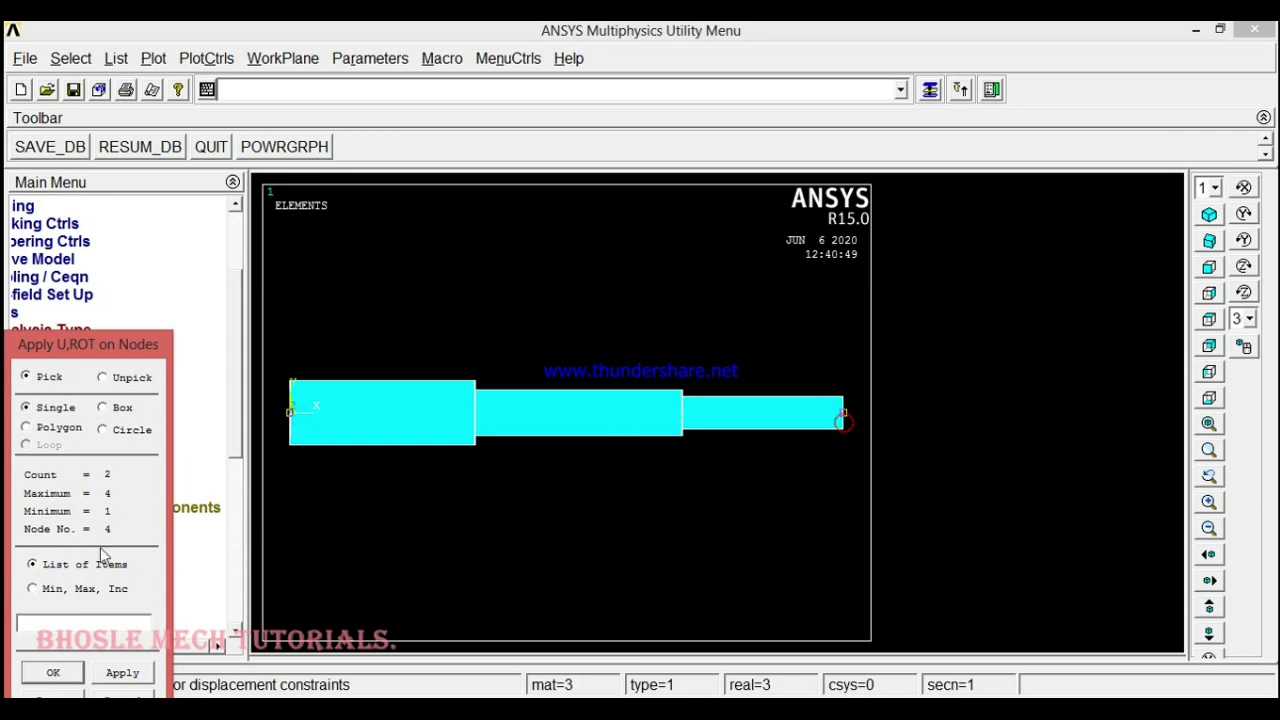
pyautogui.click(47, 673)
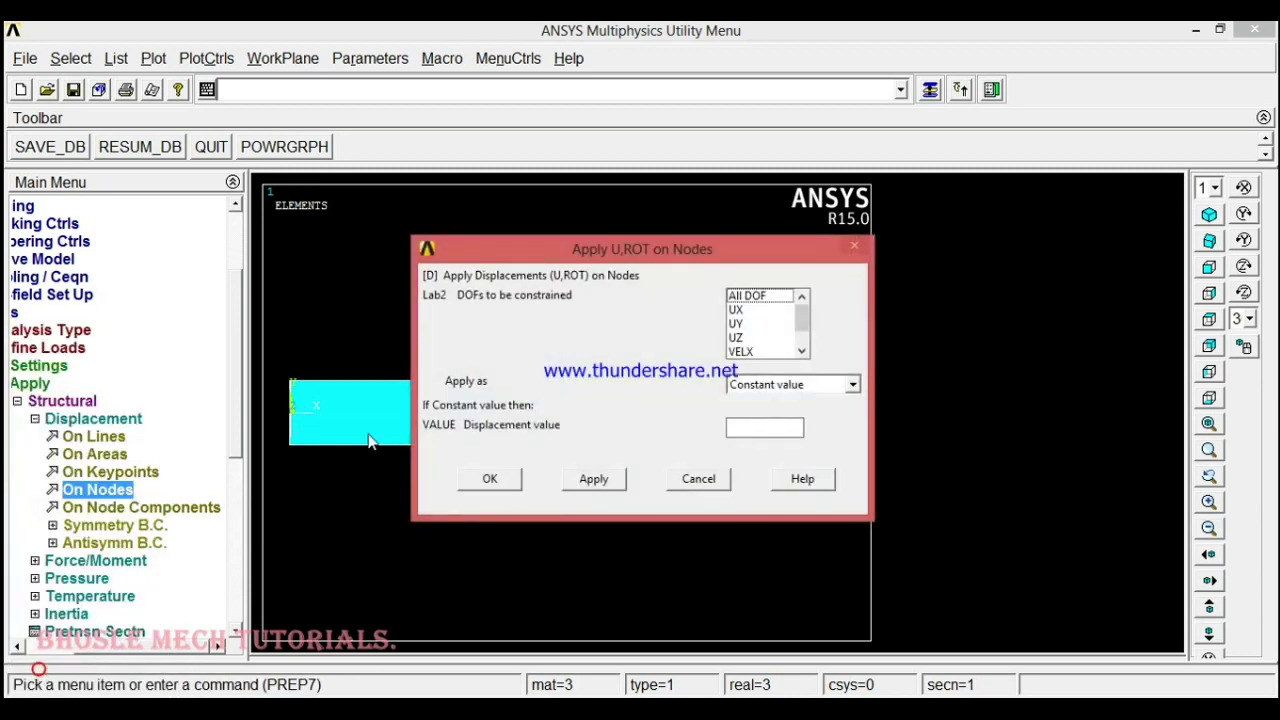
pyautogui.click(756, 299)
pyautogui.click(491, 482)
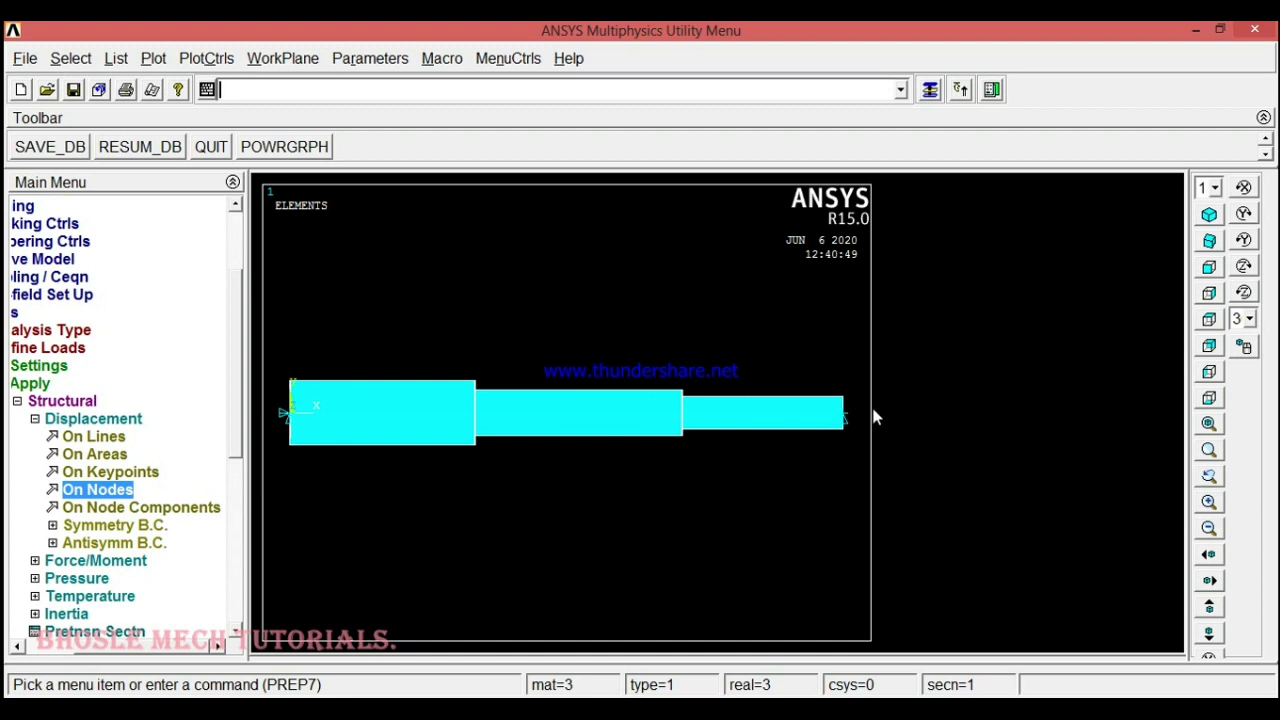
# Step: Plot the nodes to check the constraints at both bar ends, and return to the element plot
pyautogui.click(147, 60)
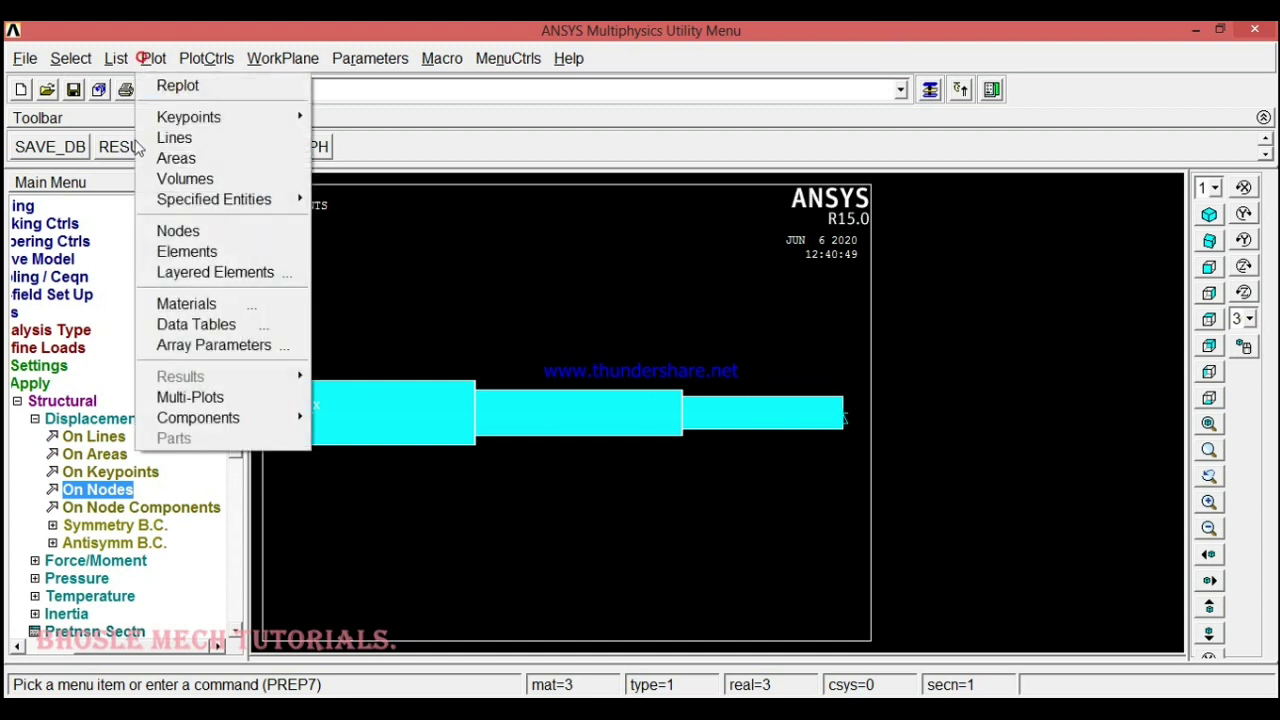
pyautogui.click(177, 232)
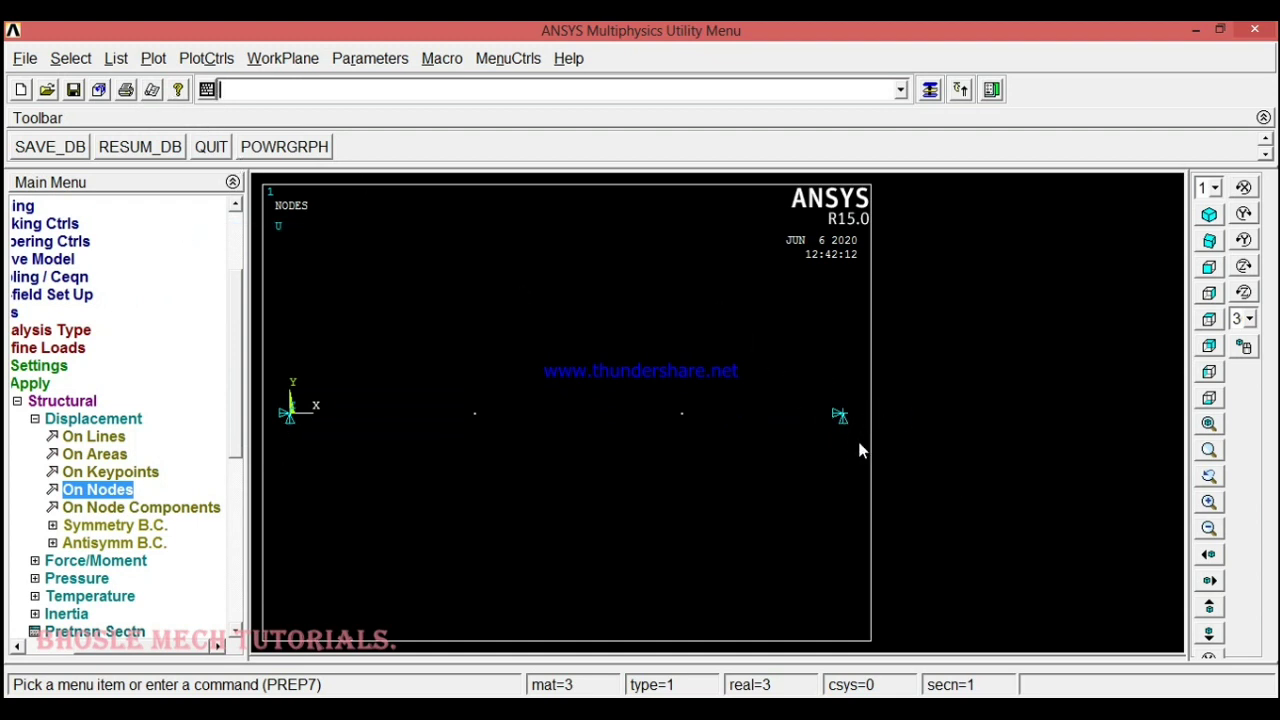
pyautogui.click(150, 56)
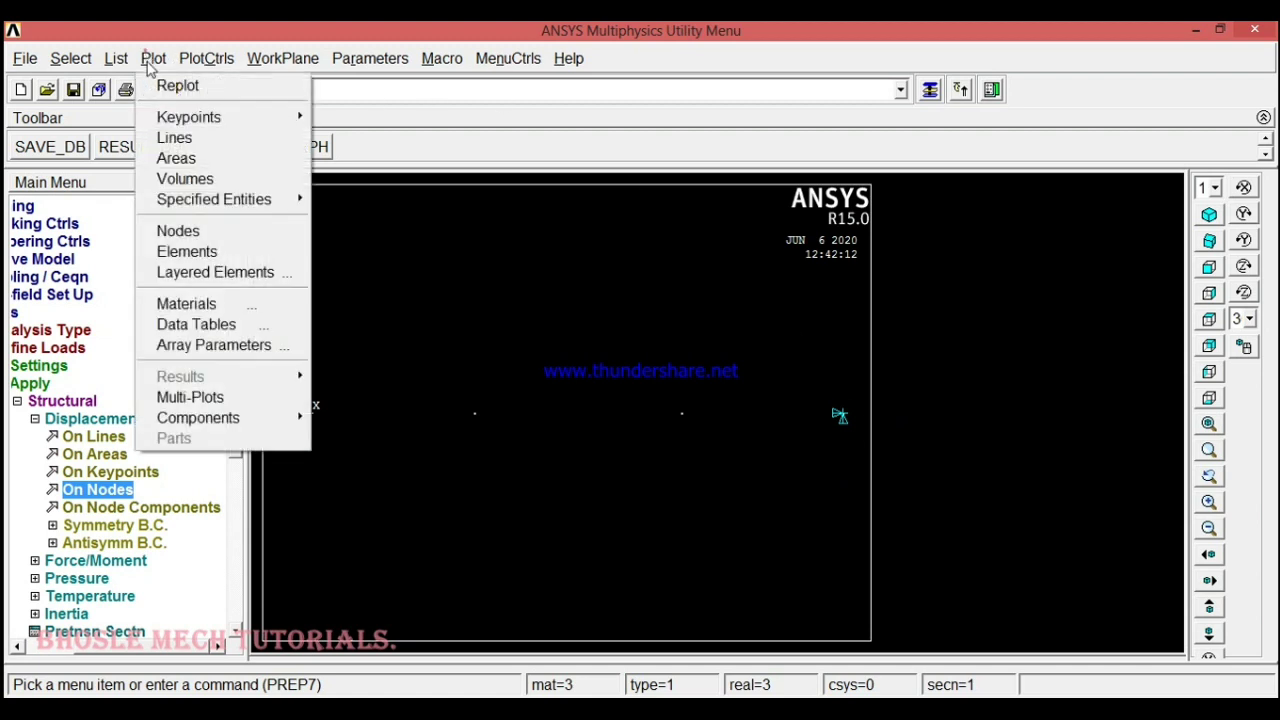
pyautogui.click(172, 253)
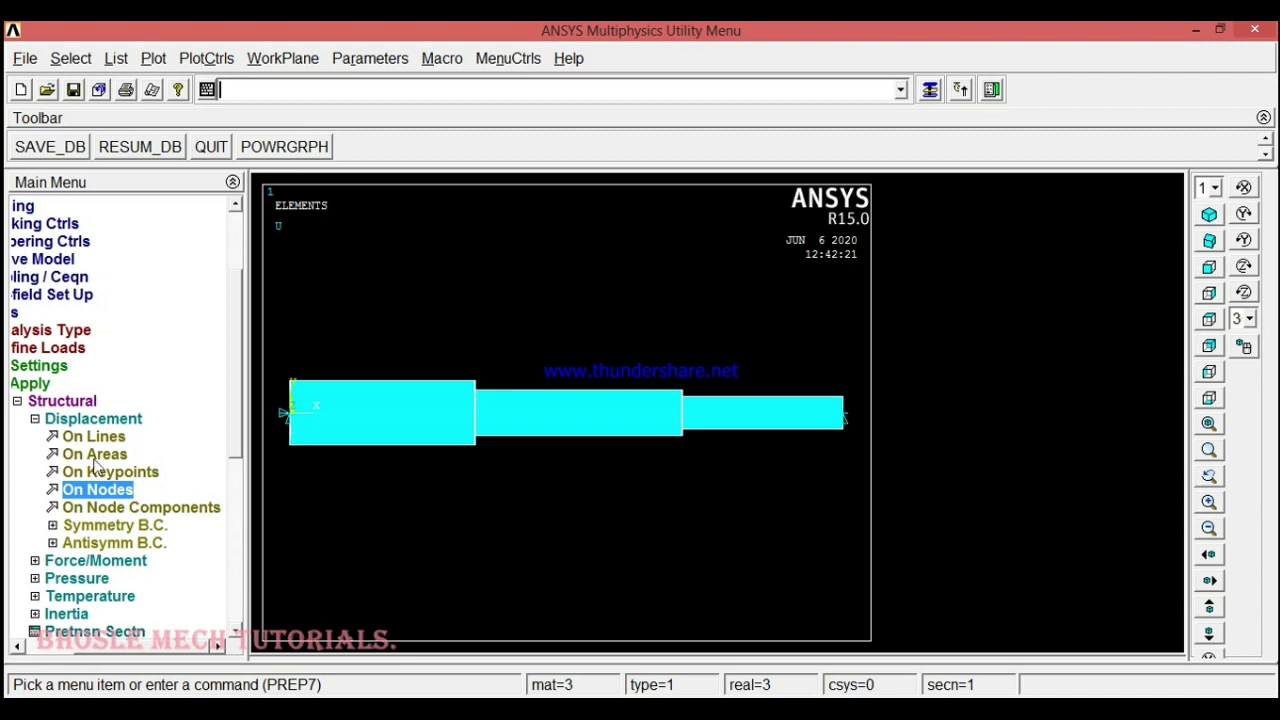
# Step: Check the load values in the Word problem figure and apply a constant FX force of 20e3 at node 2
pyautogui.click(95, 419)
pyautogui.click(138, 436)
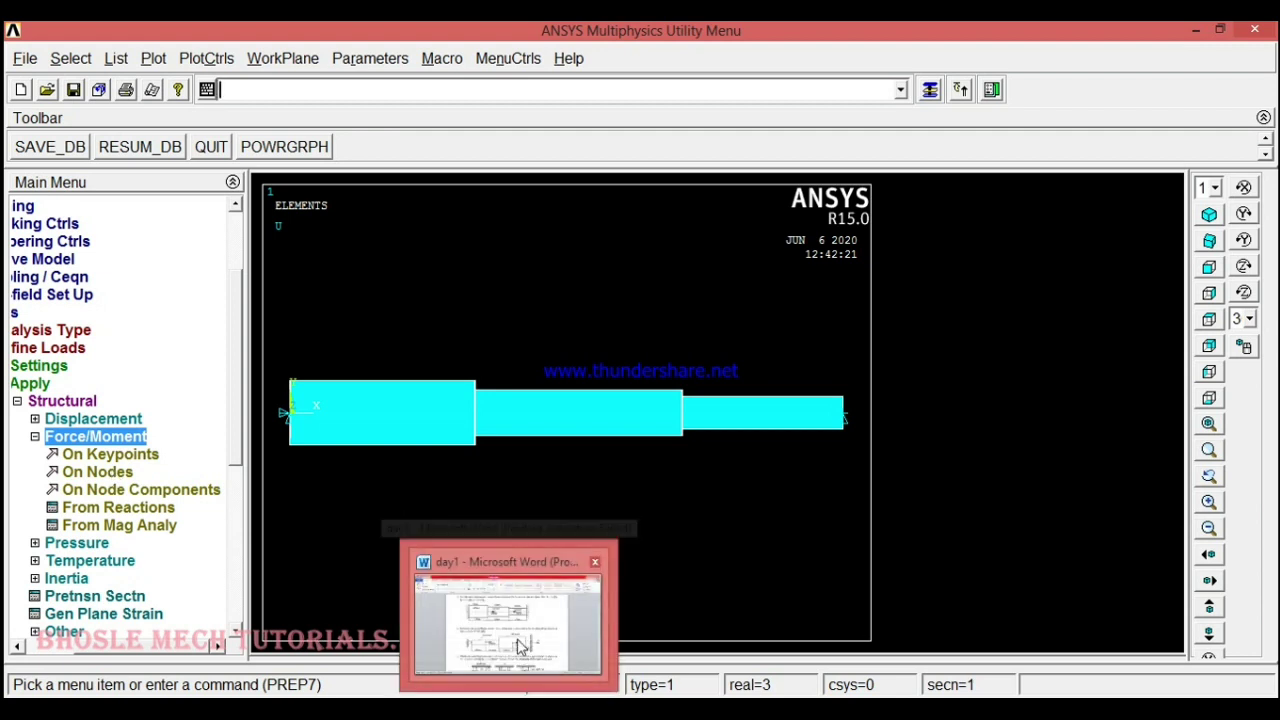
pyautogui.click(510, 615)
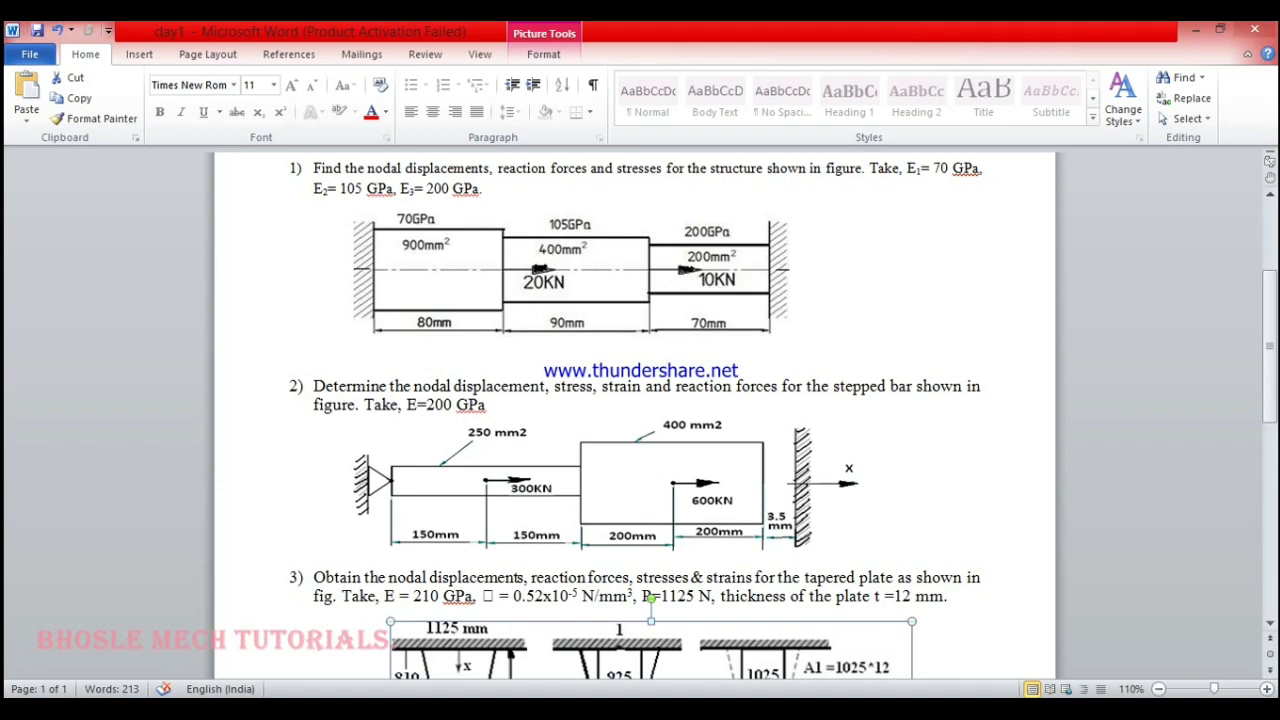
pyautogui.hotkey('alt', 'Tab')
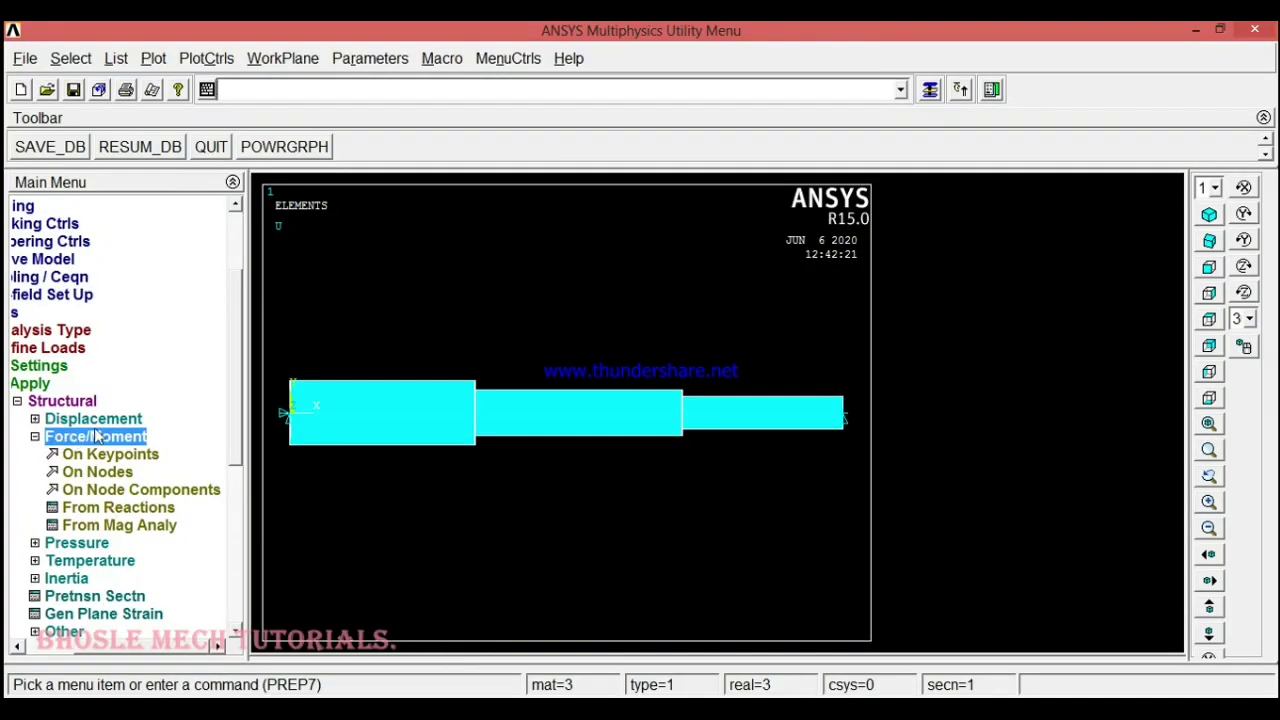
pyautogui.click(108, 473)
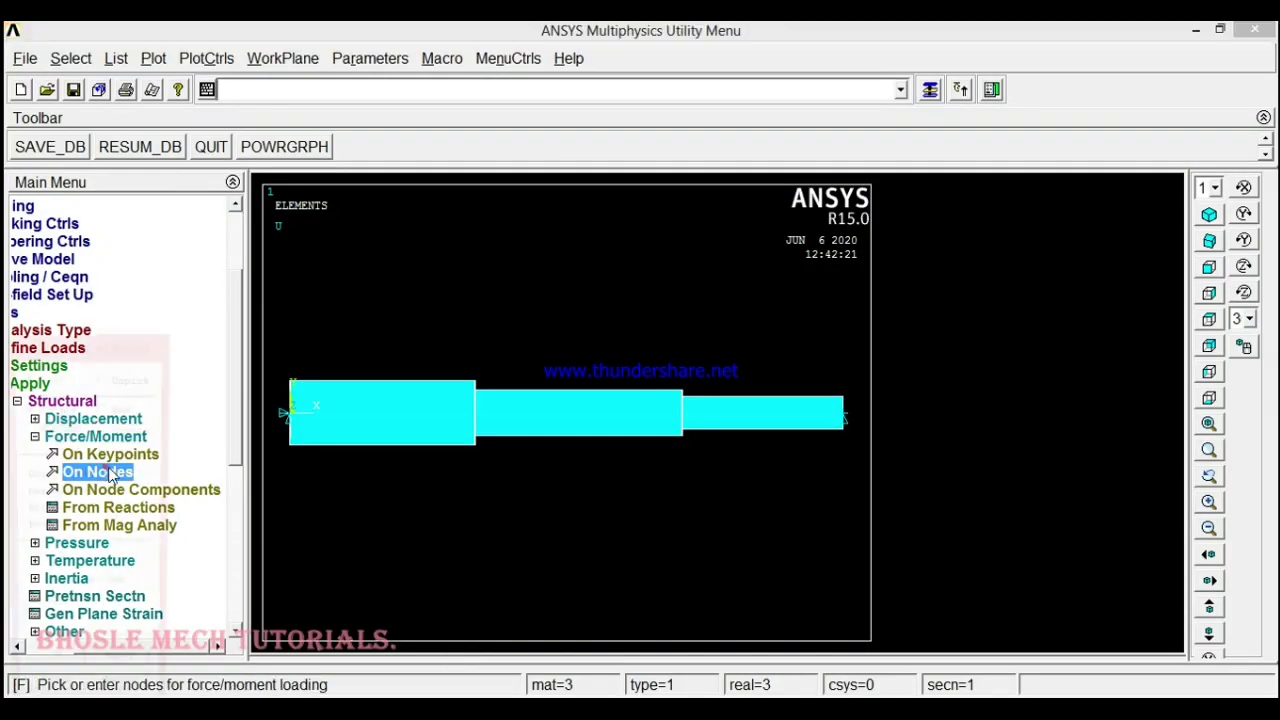
pyautogui.click(478, 410)
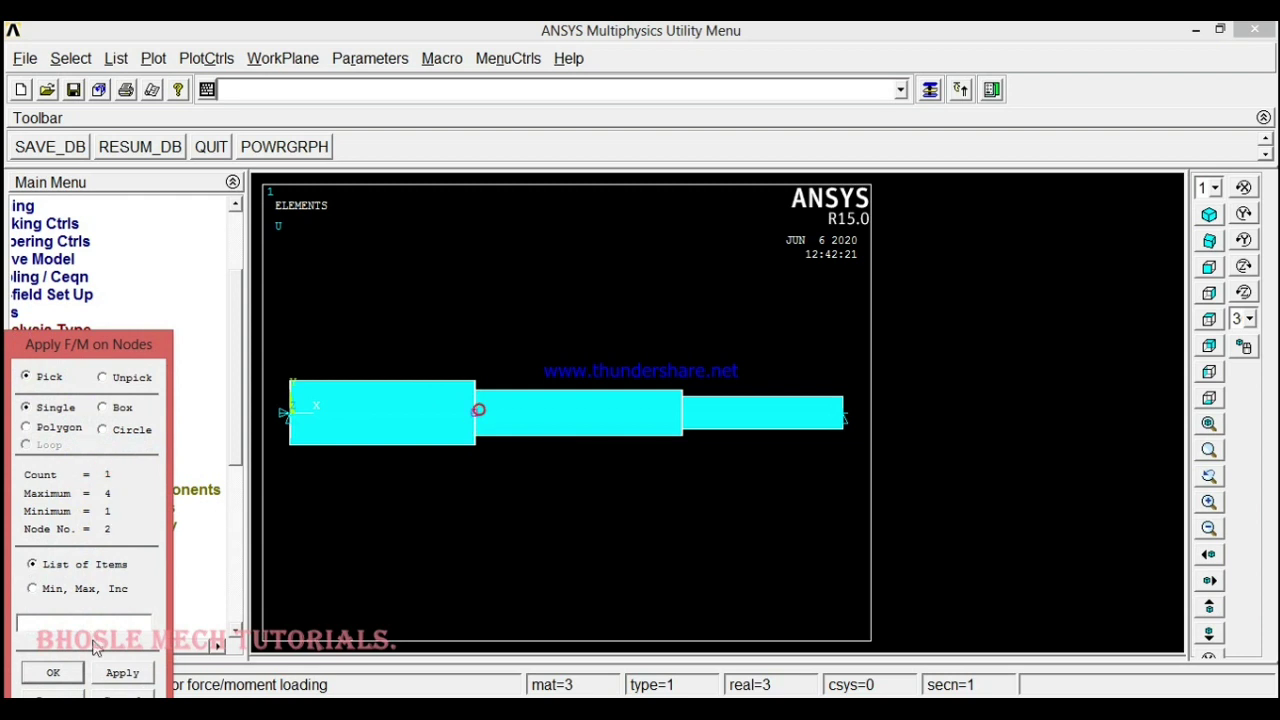
pyautogui.click(53, 673)
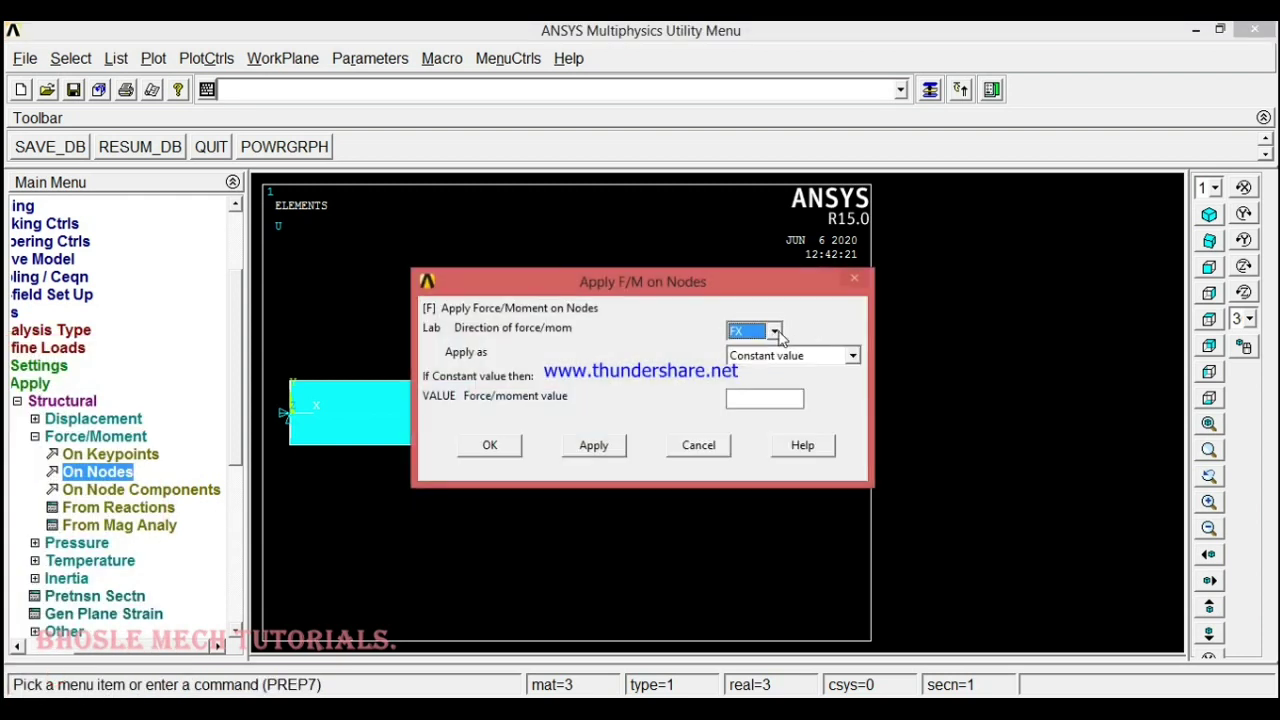
pyautogui.click(774, 332)
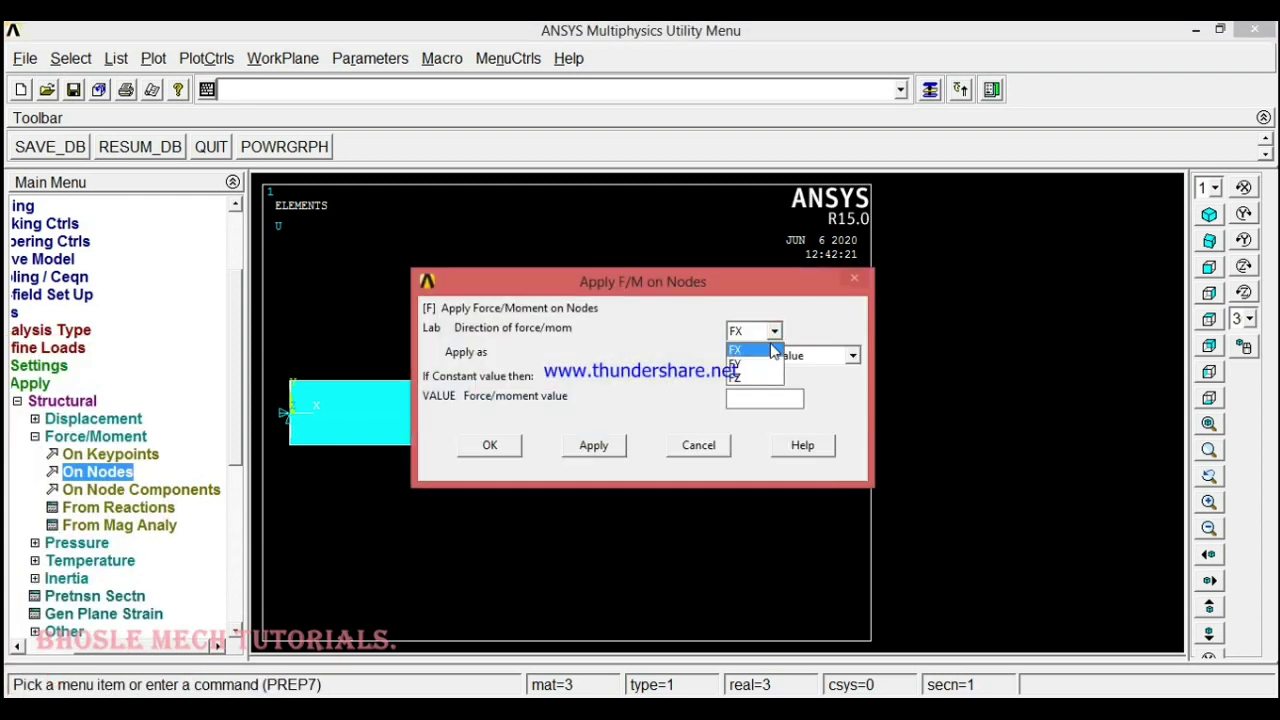
pyautogui.click(773, 350)
pyautogui.click(766, 400)
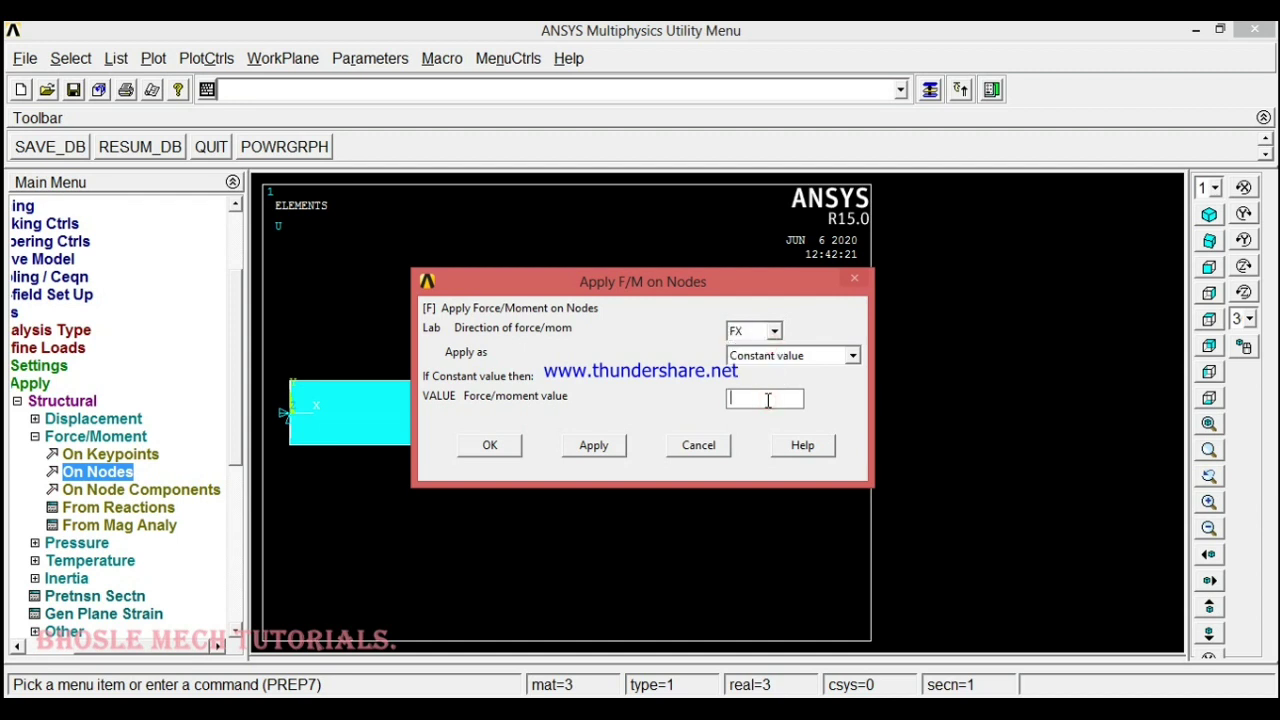
pyautogui.write('20e3')
pyautogui.click(590, 446)
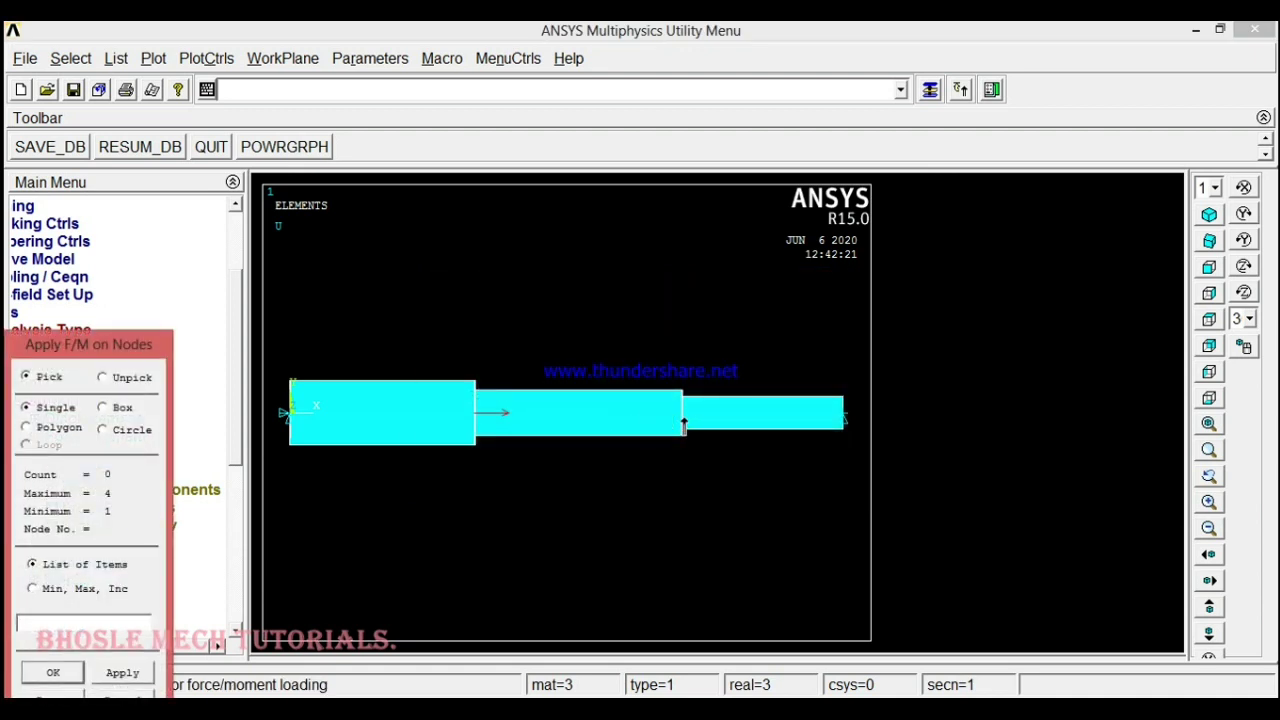
# Step: Apply a constant FX force of 10e3 at node 3, where the second and third bar sections meet
pyautogui.click(683, 418)
pyautogui.click(48, 672)
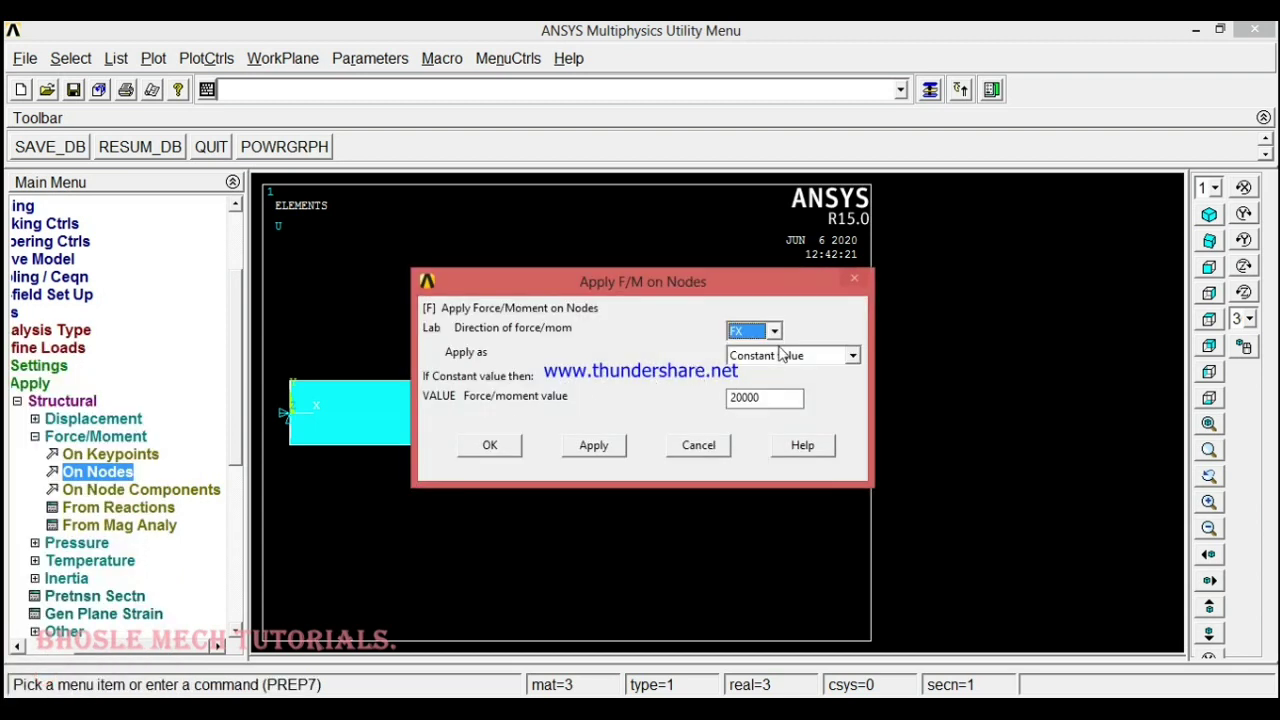
pyautogui.click(733, 398)
pyautogui.moveTo(733, 398); pyautogui.dragTo(770, 400)
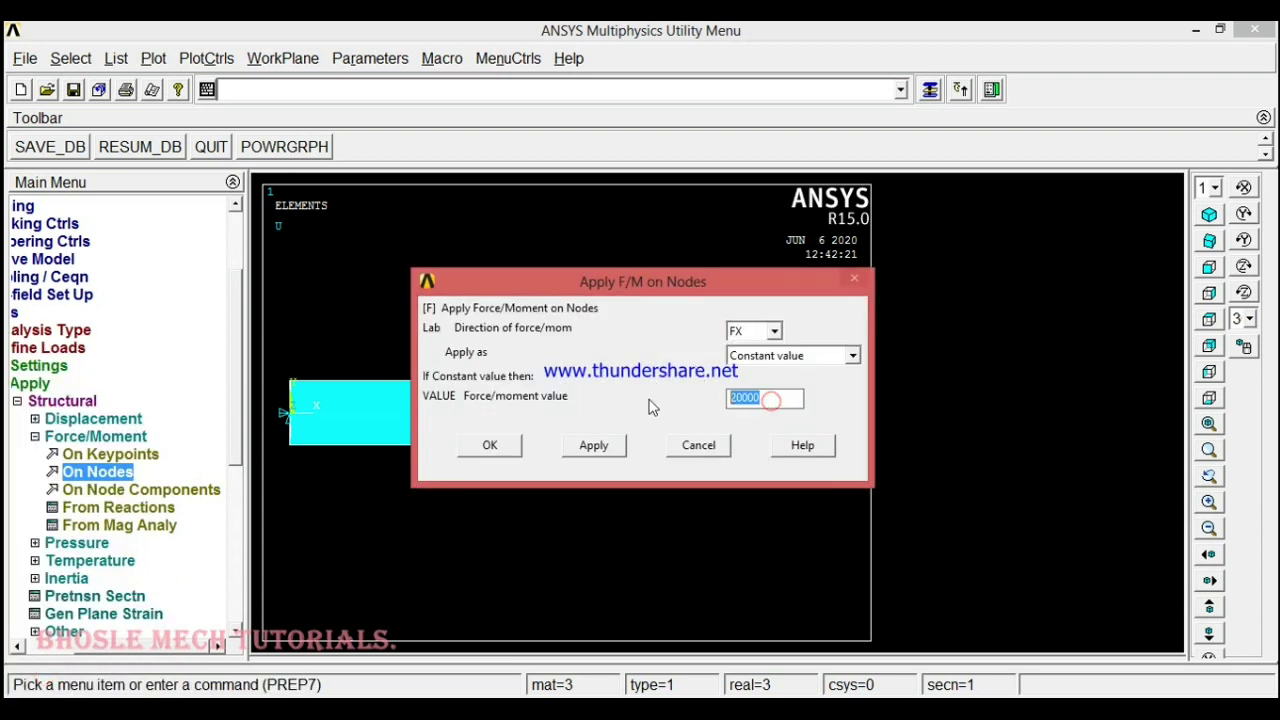
pyautogui.write('10e3')
pyautogui.click(490, 445)
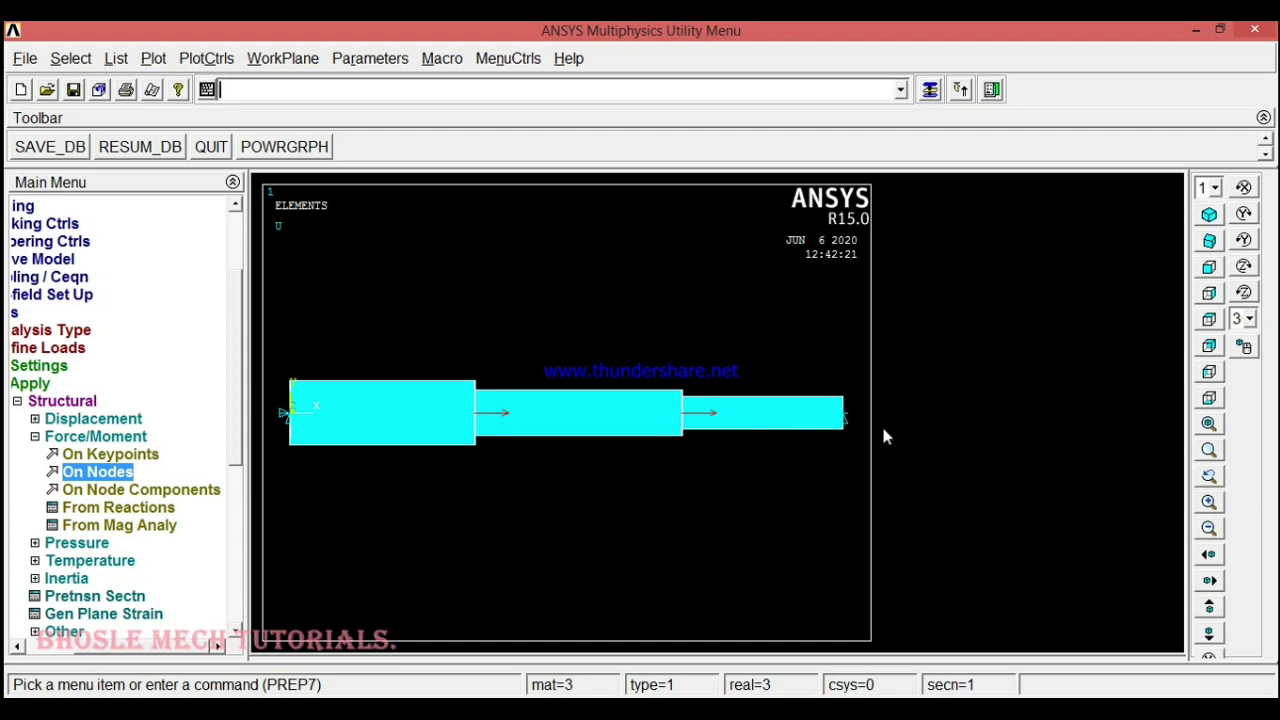
# Step: Solve the current load step and close the solution note and status listing
pyautogui.click(152, 647)
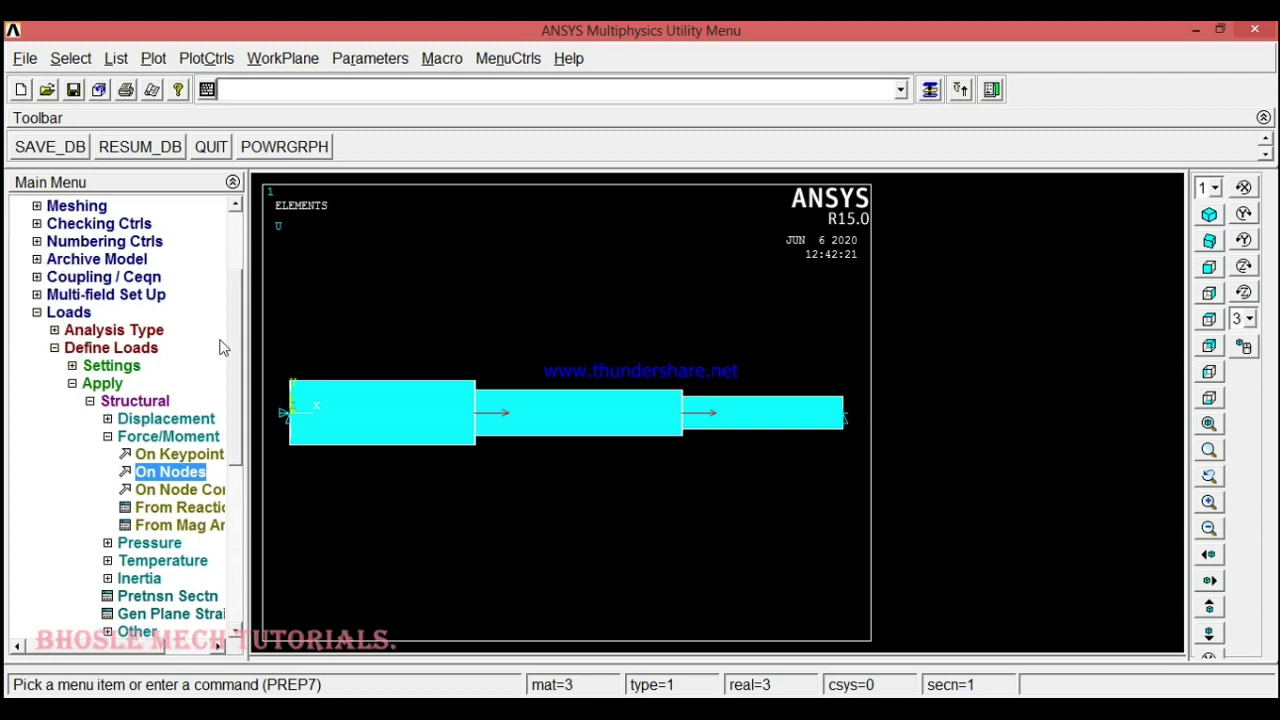
pyautogui.moveTo(240, 331); pyautogui.dragTo(238, 263)
pyautogui.click(68, 437)
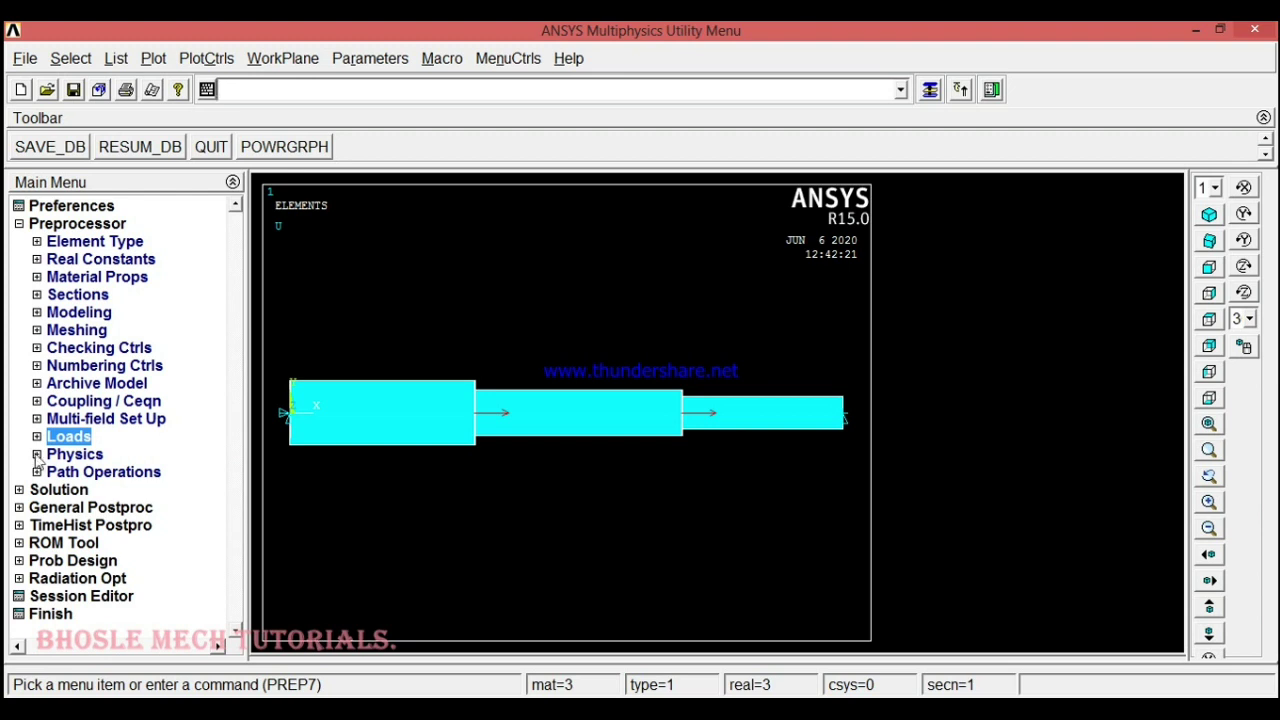
pyautogui.click(47, 225)
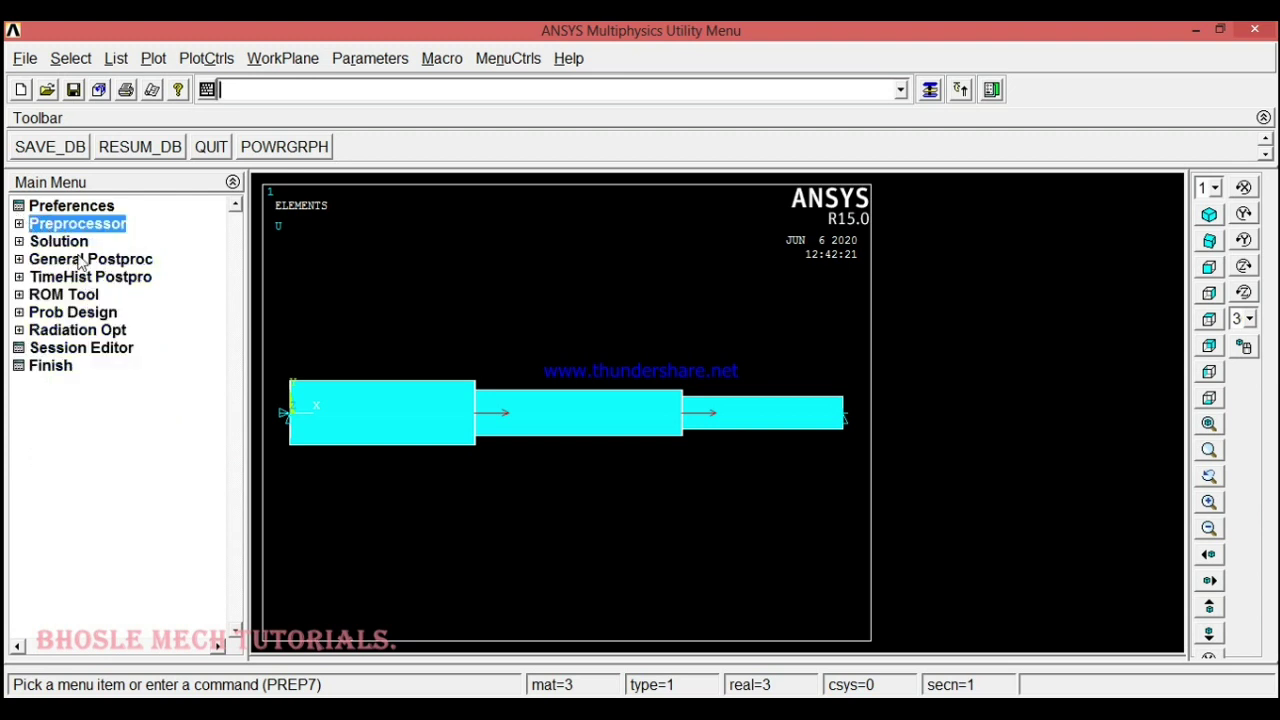
pyautogui.click(75, 246)
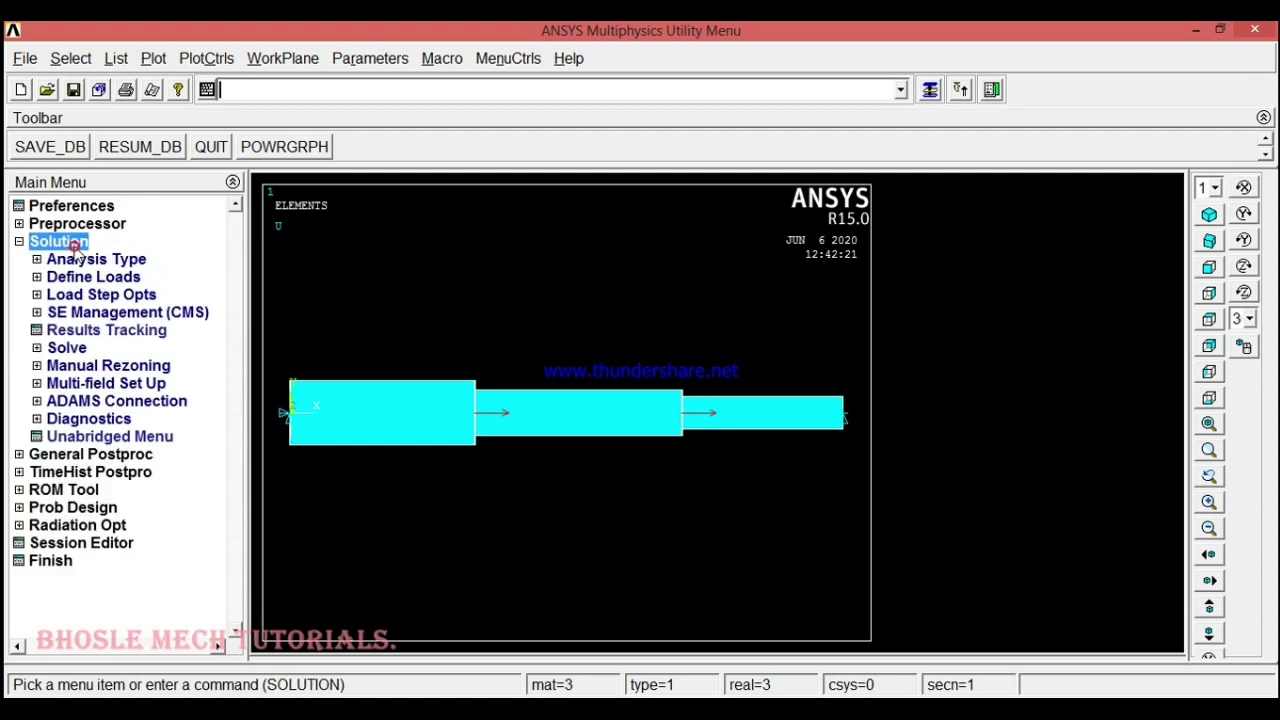
pyautogui.click(72, 347)
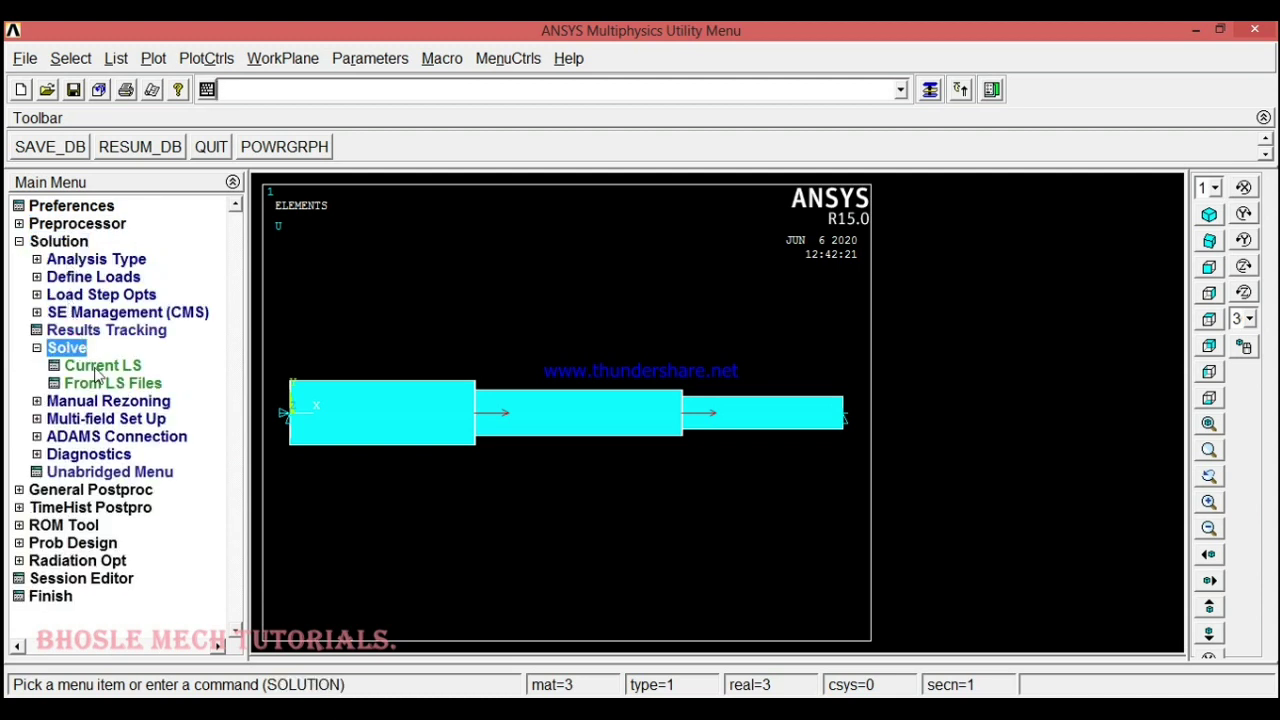
pyautogui.click(97, 369)
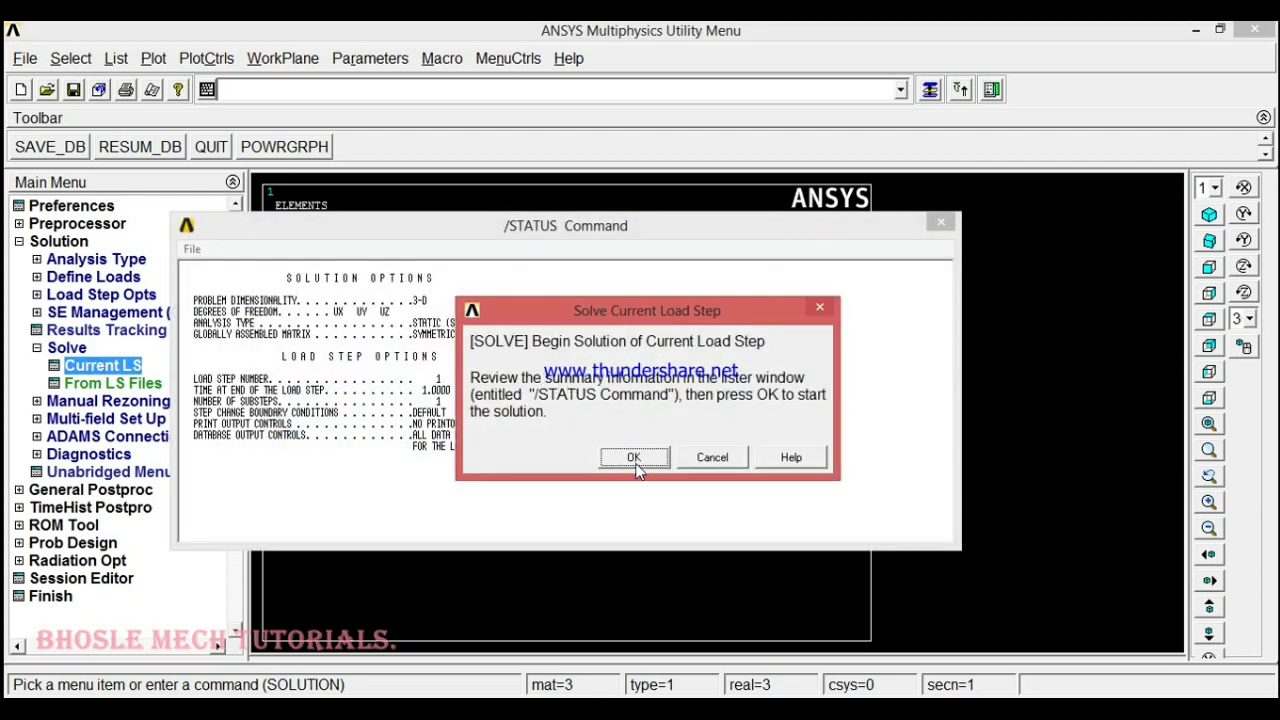
pyautogui.click(636, 464)
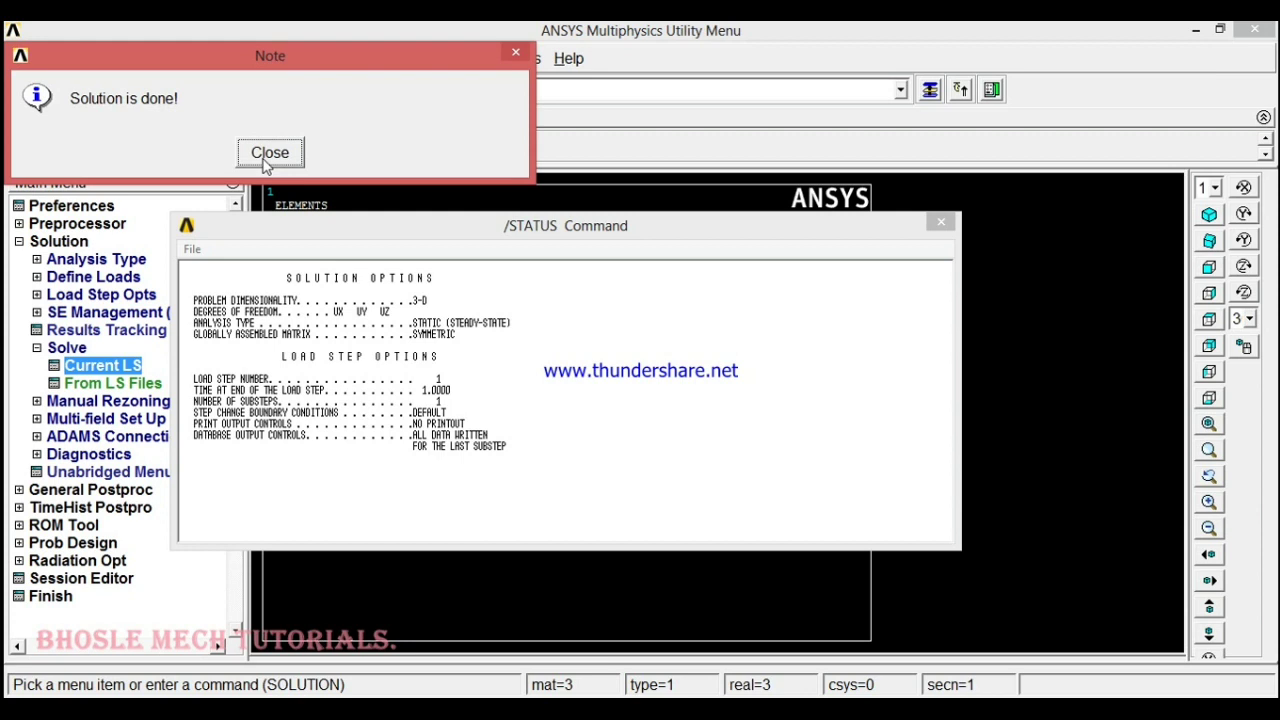
pyautogui.click(266, 162)
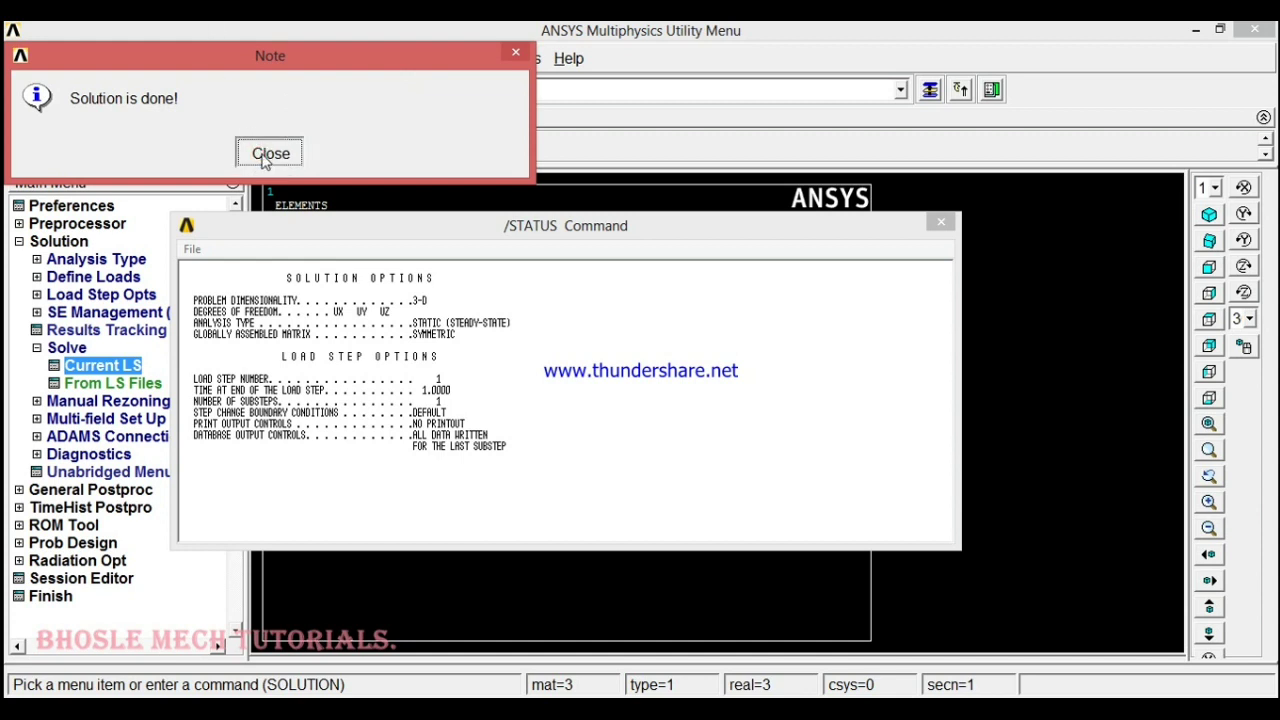
pyautogui.click(266, 156)
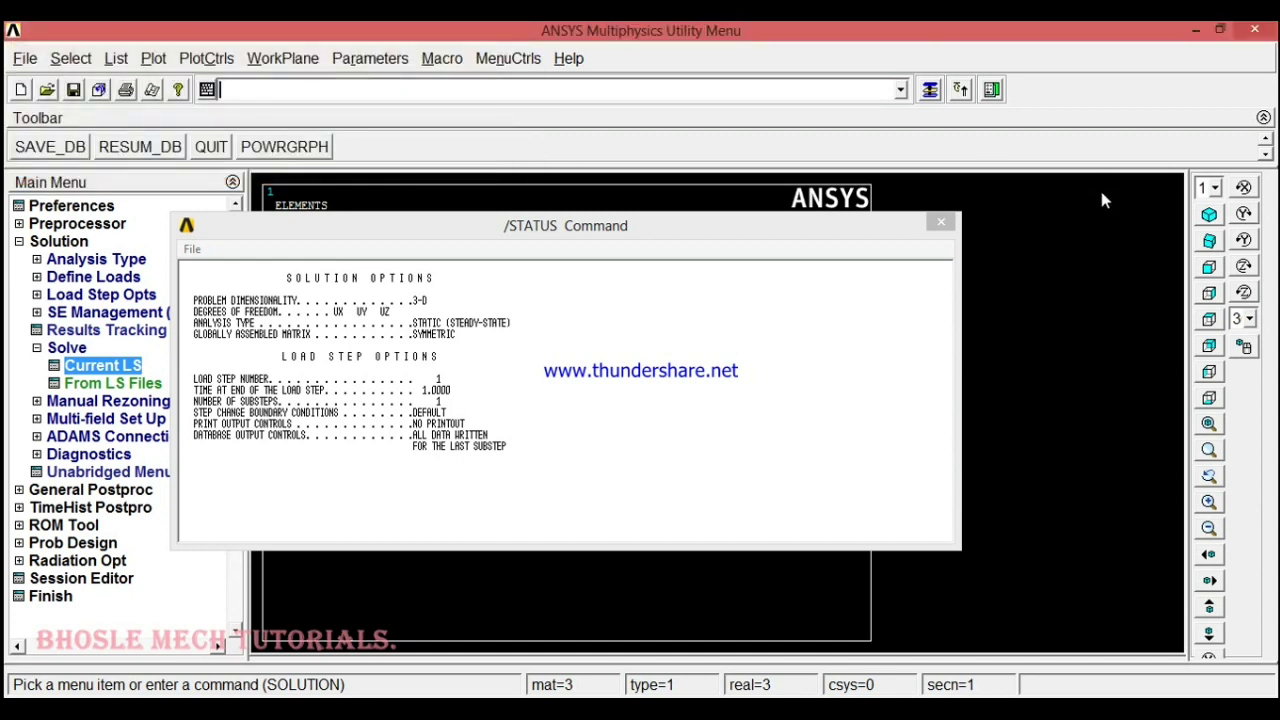
pyautogui.click(944, 224)
# Step: List the X-component of displacement from the nodal DOF solution, review it, and close the listing
pyautogui.click(60, 243)
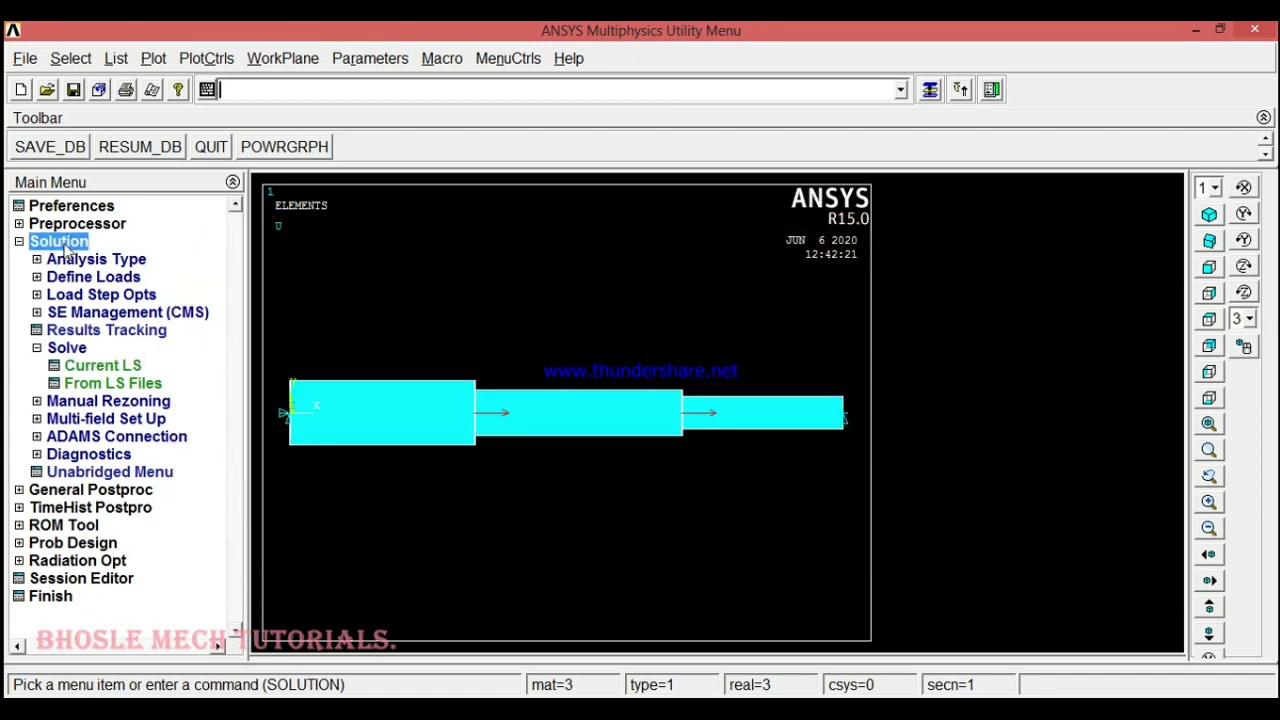
pyautogui.click(66, 260)
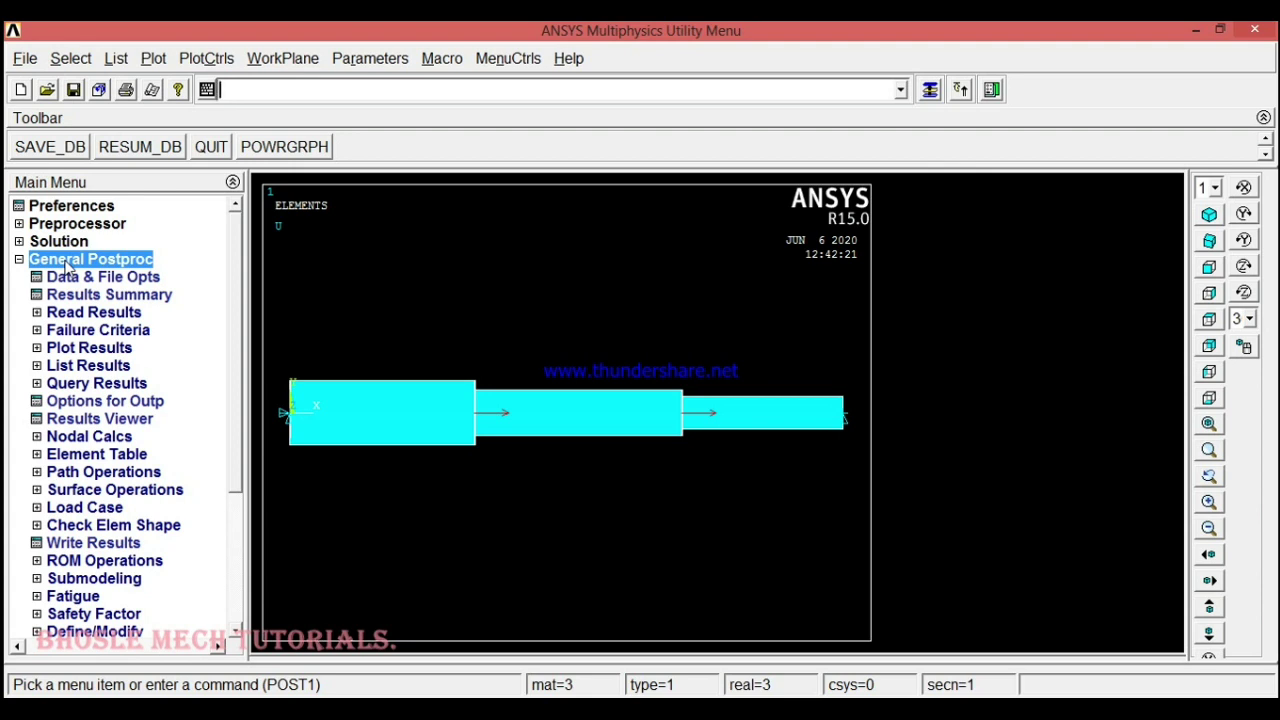
pyautogui.click(75, 368)
pyautogui.click(104, 458)
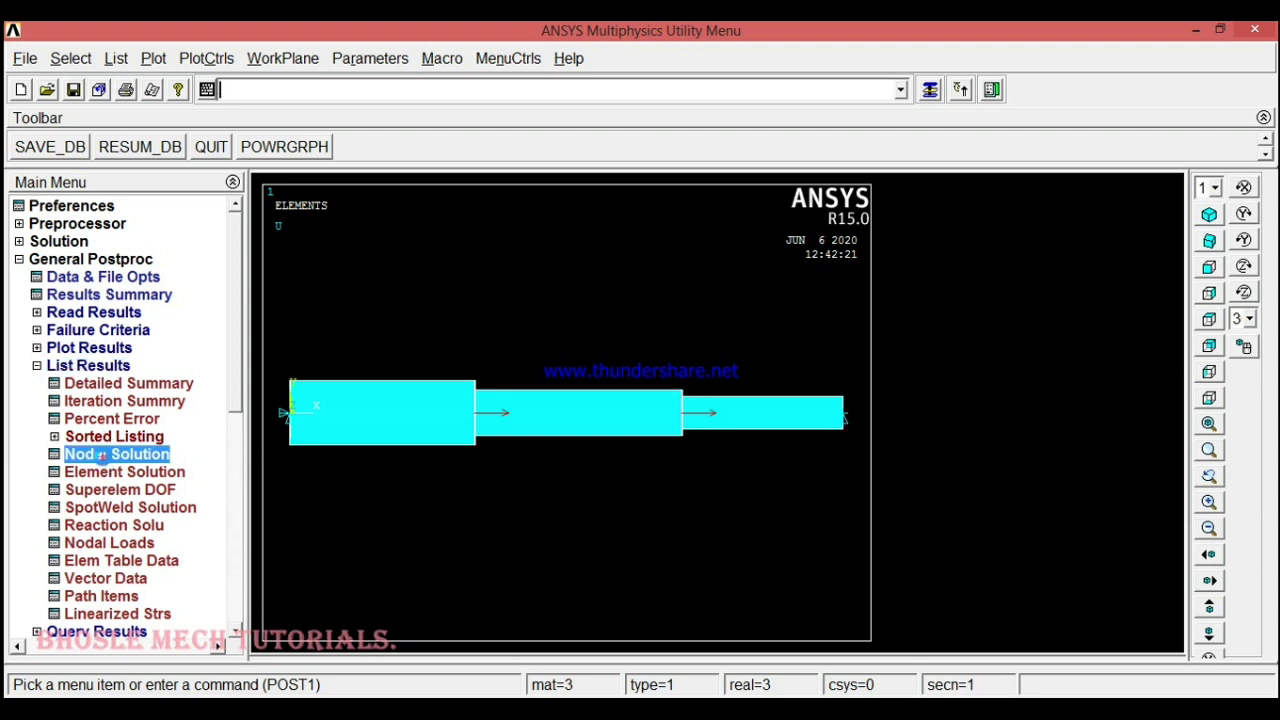
pyautogui.click(553, 286)
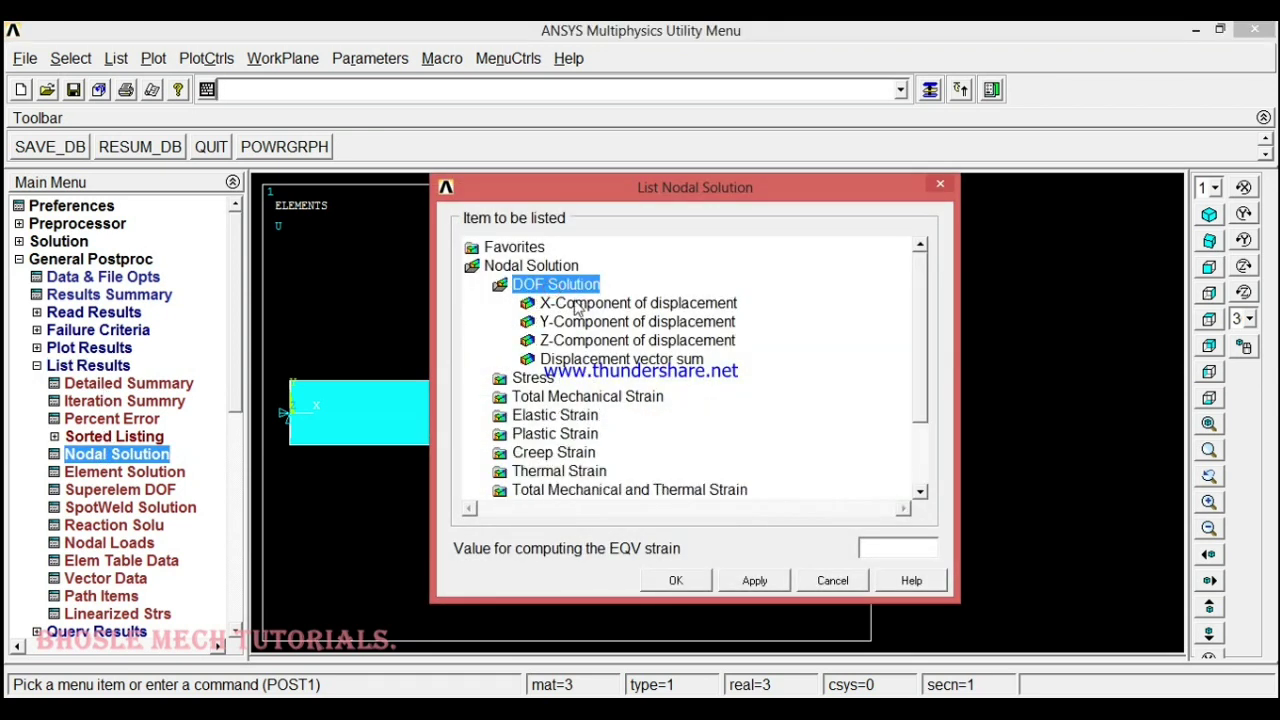
pyautogui.click(576, 304)
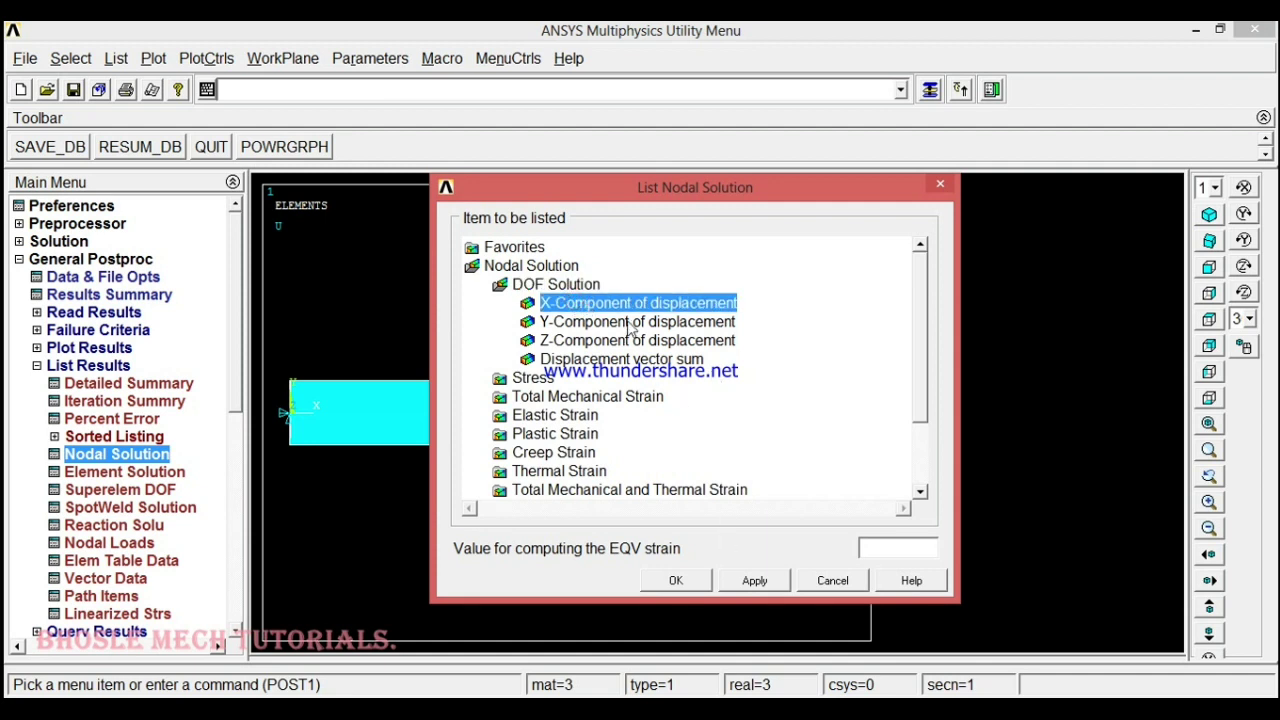
pyautogui.click(629, 322)
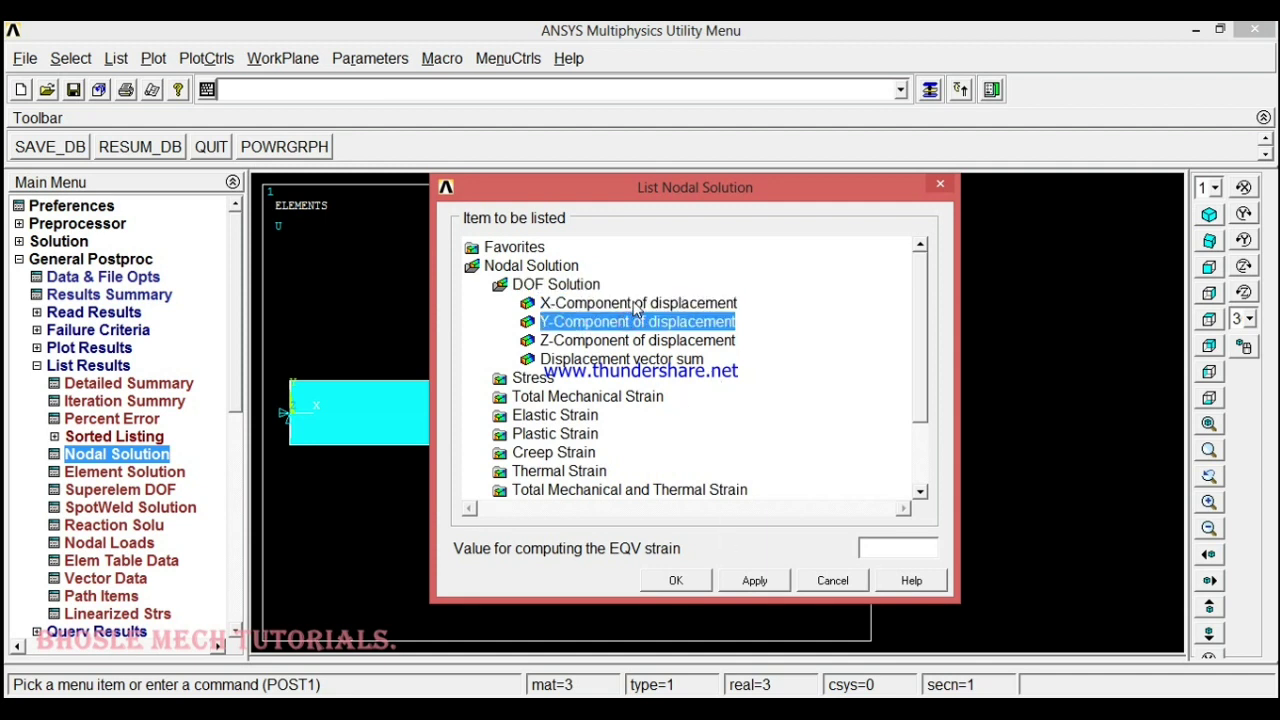
pyautogui.click(636, 305)
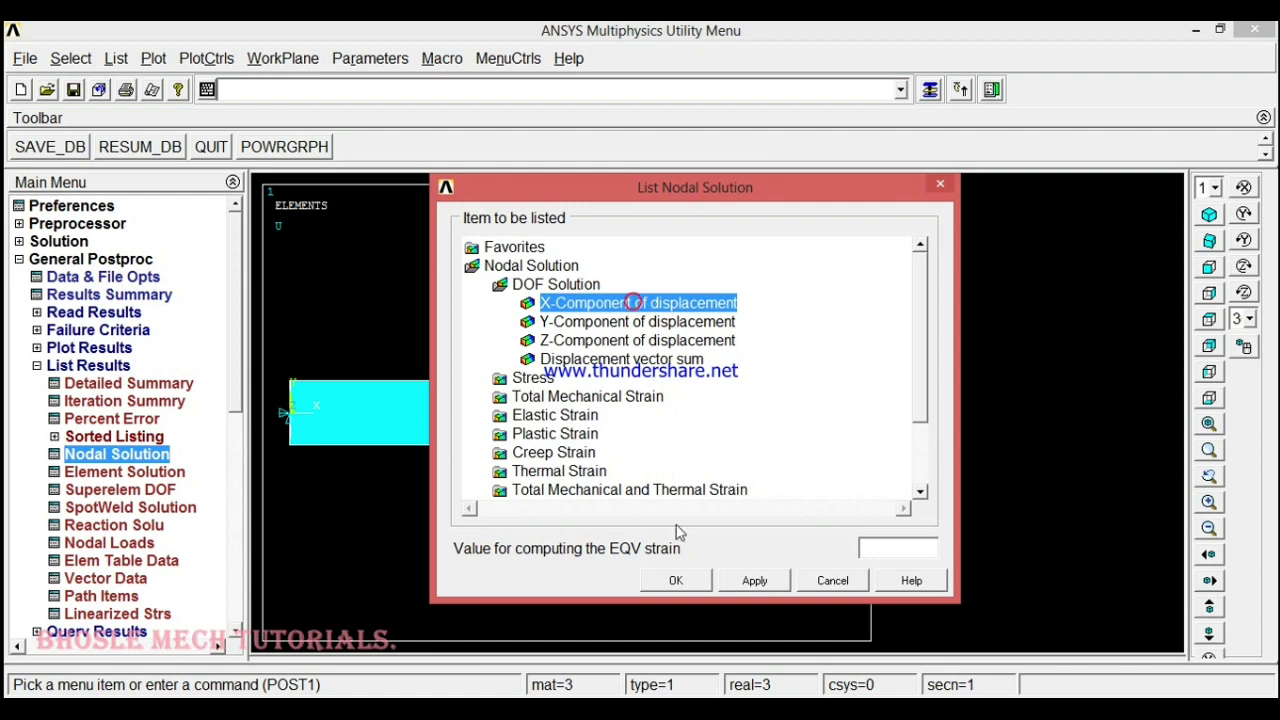
pyautogui.click(667, 580)
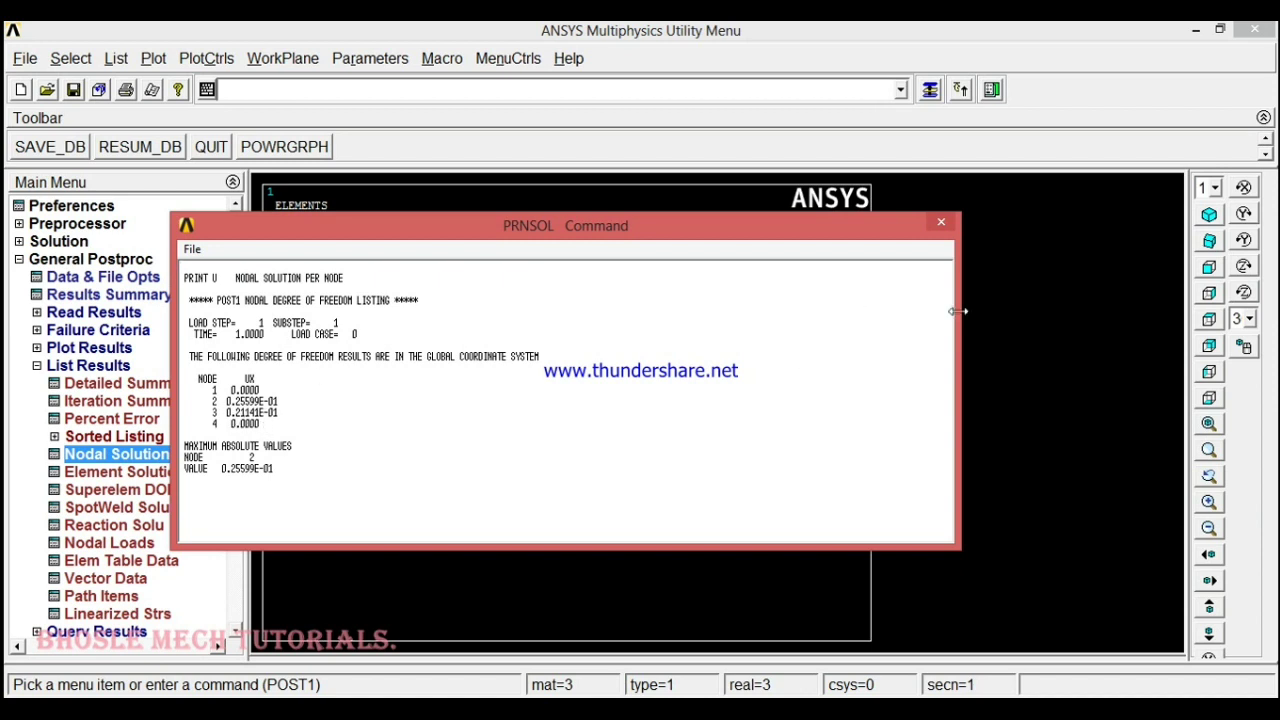
pyautogui.click(942, 222)
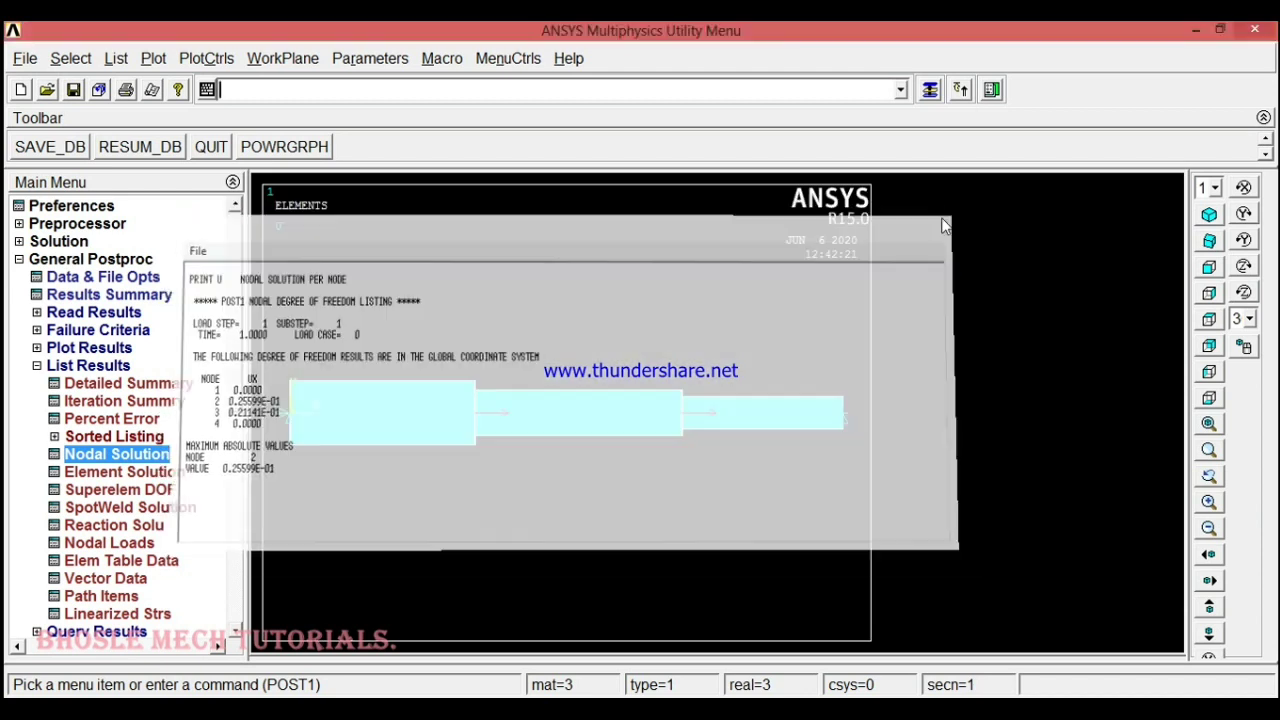
# Step: List the reaction solution for structural force FX, review it, and close the listing
pyautogui.click(114, 525)
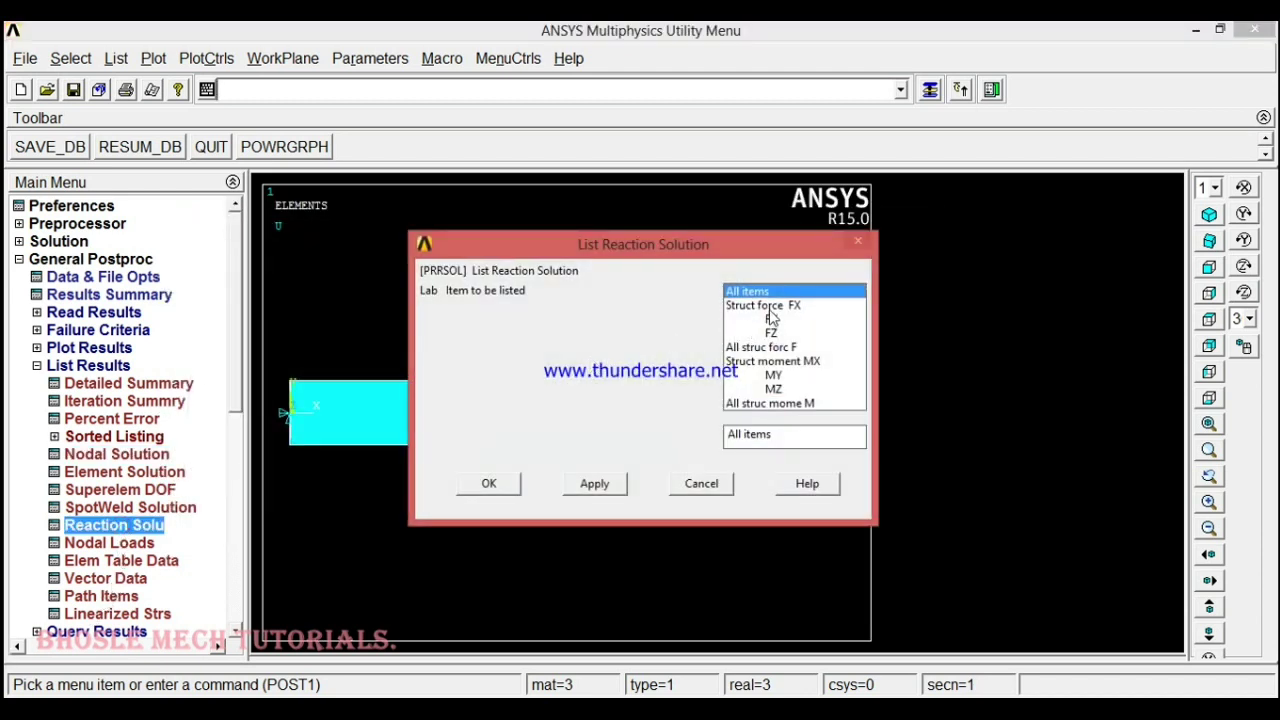
pyautogui.click(768, 306)
pyautogui.click(488, 484)
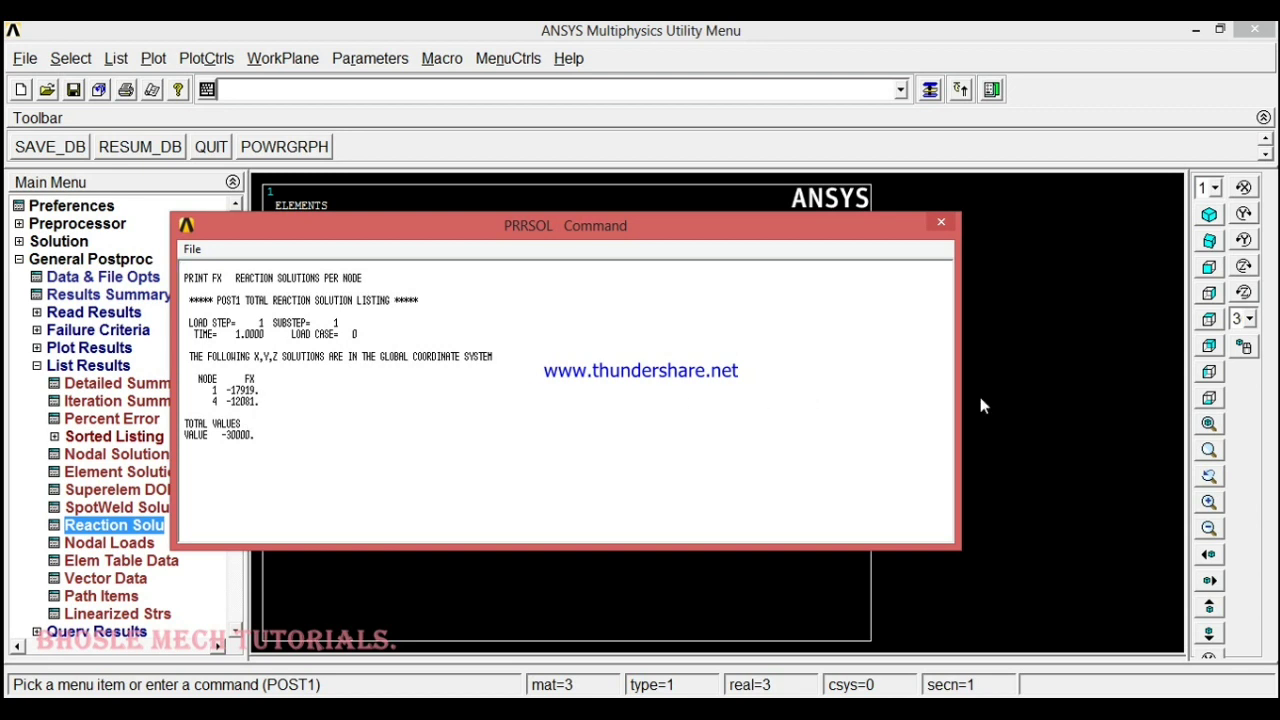
pyautogui.click(940, 224)
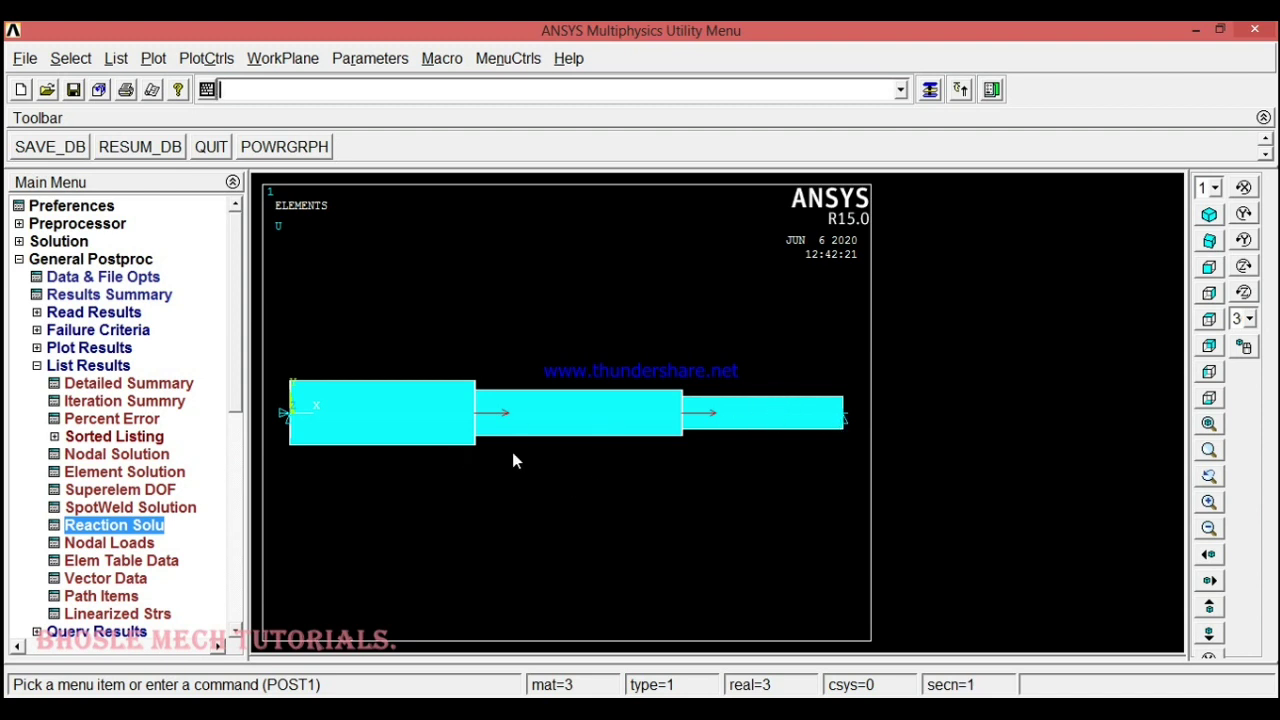
# Step: Plot the nodal solution contour for the X-component of displacement with the deformed shape only
pyautogui.click(72, 366)
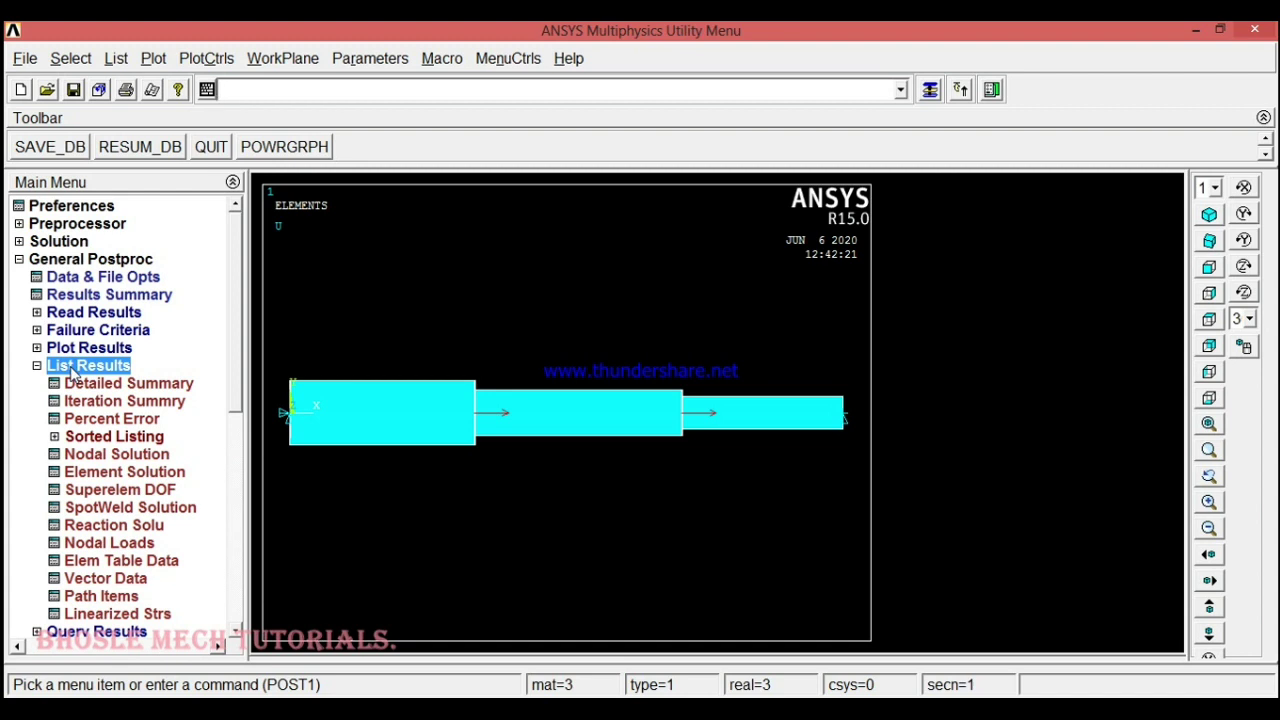
pyautogui.click(72, 368)
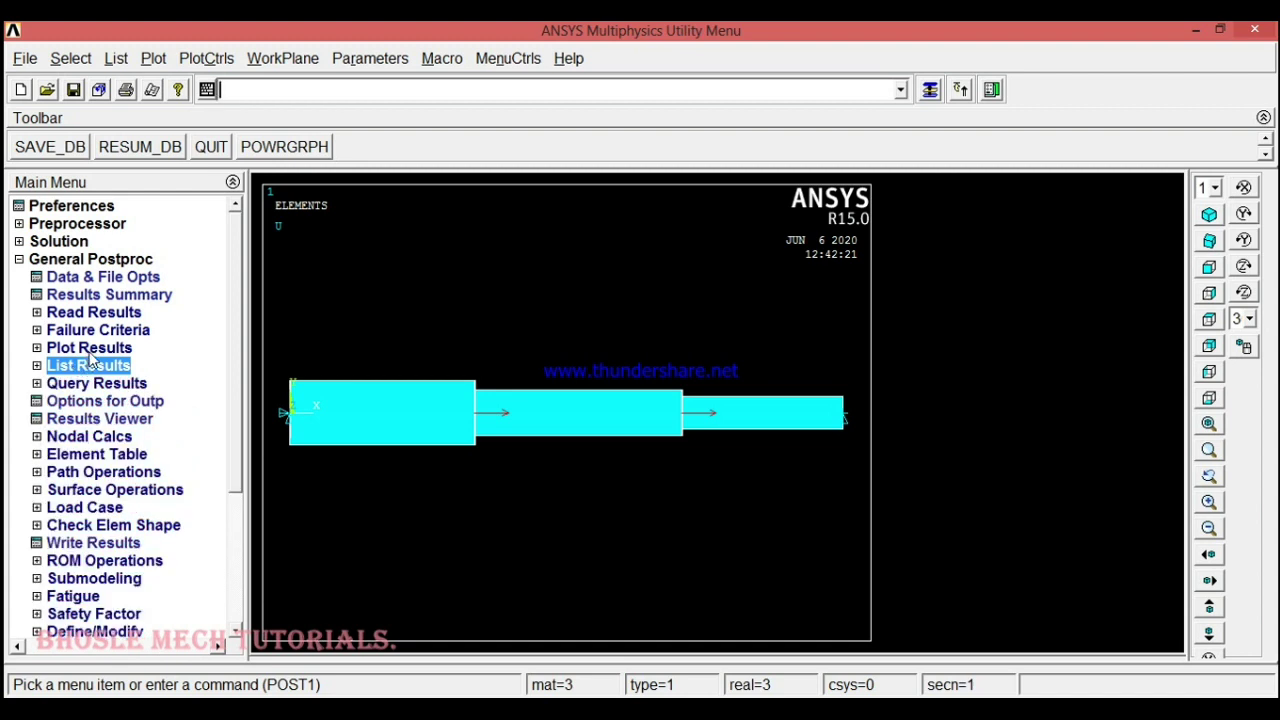
pyautogui.click(90, 348)
pyautogui.click(110, 388)
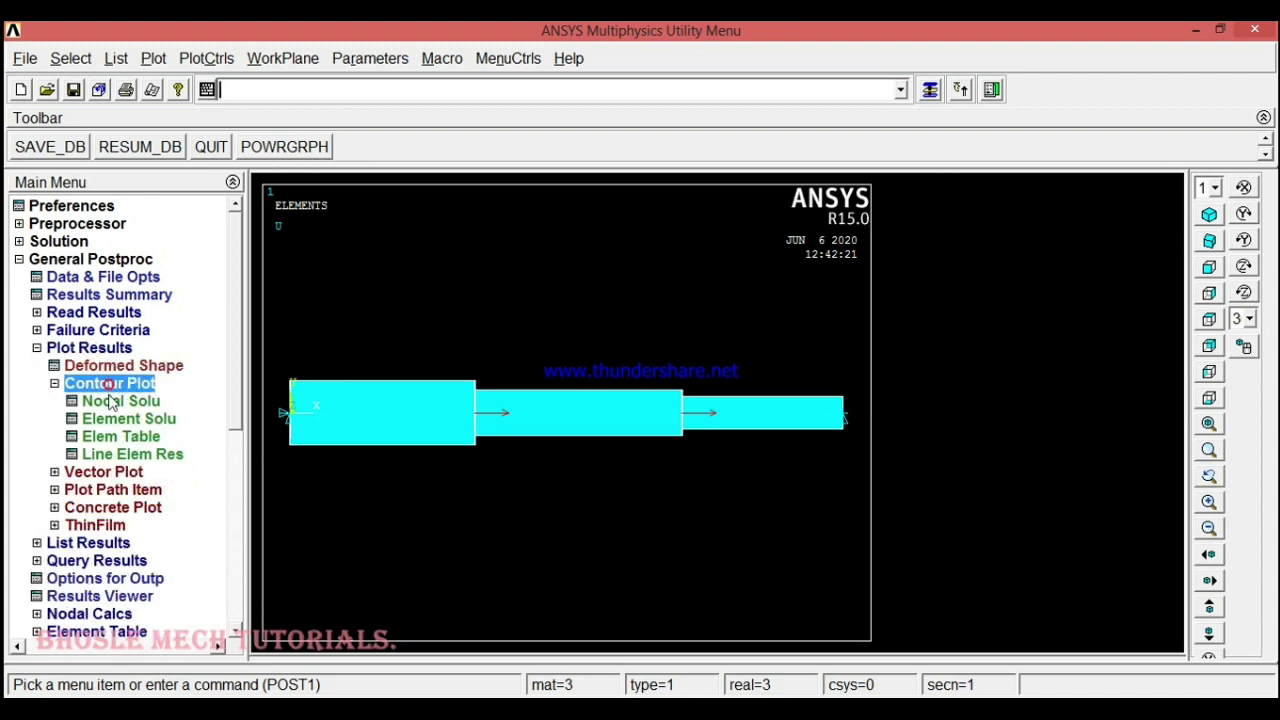
pyautogui.click(112, 401)
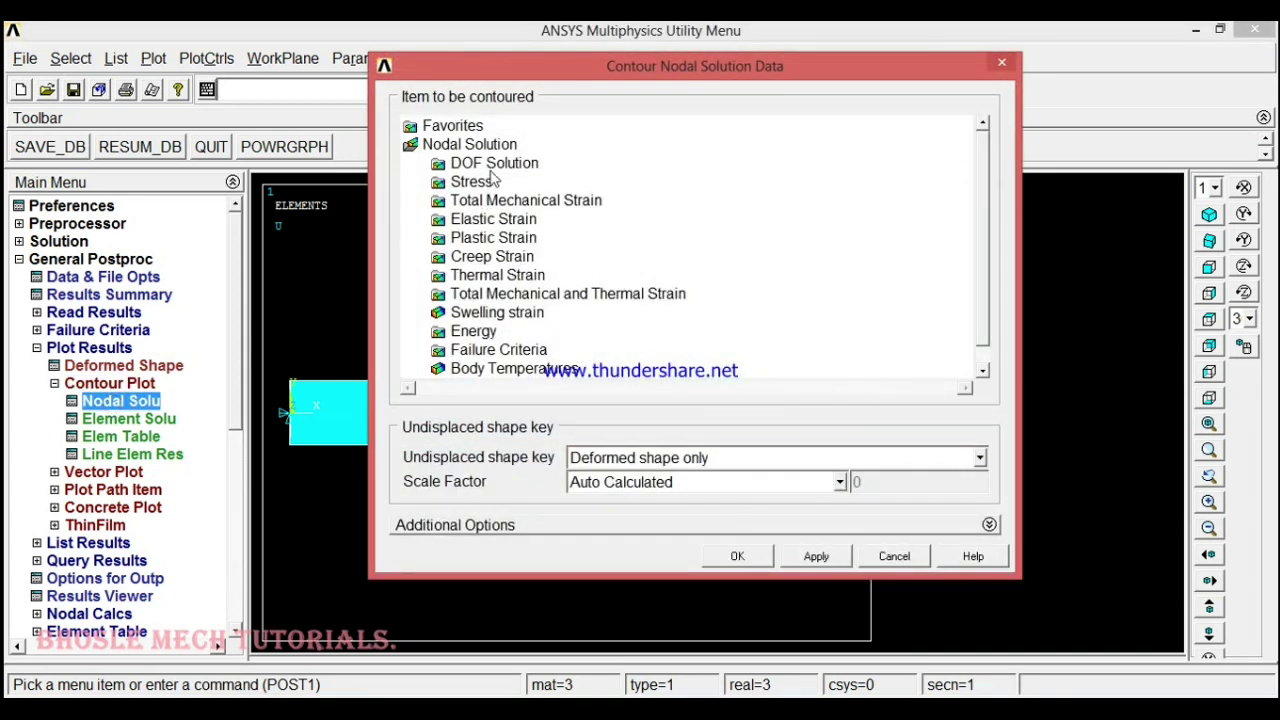
pyautogui.click(493, 165)
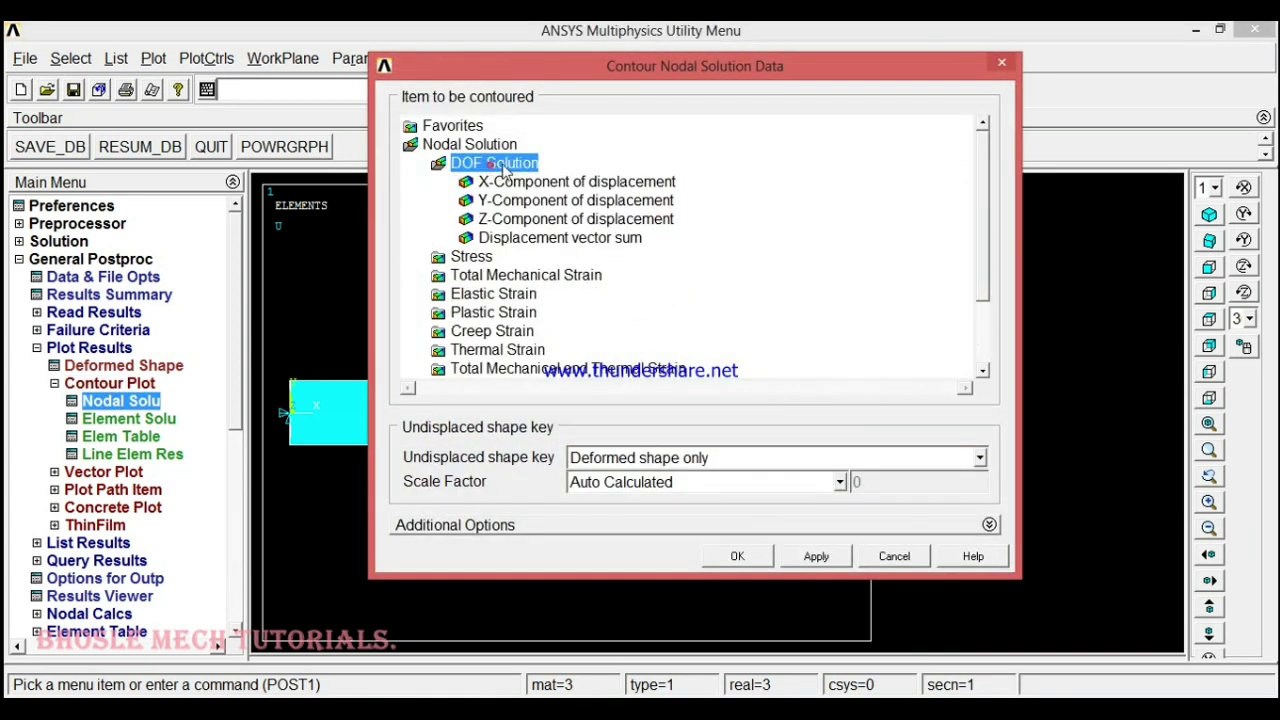
pyautogui.click(557, 182)
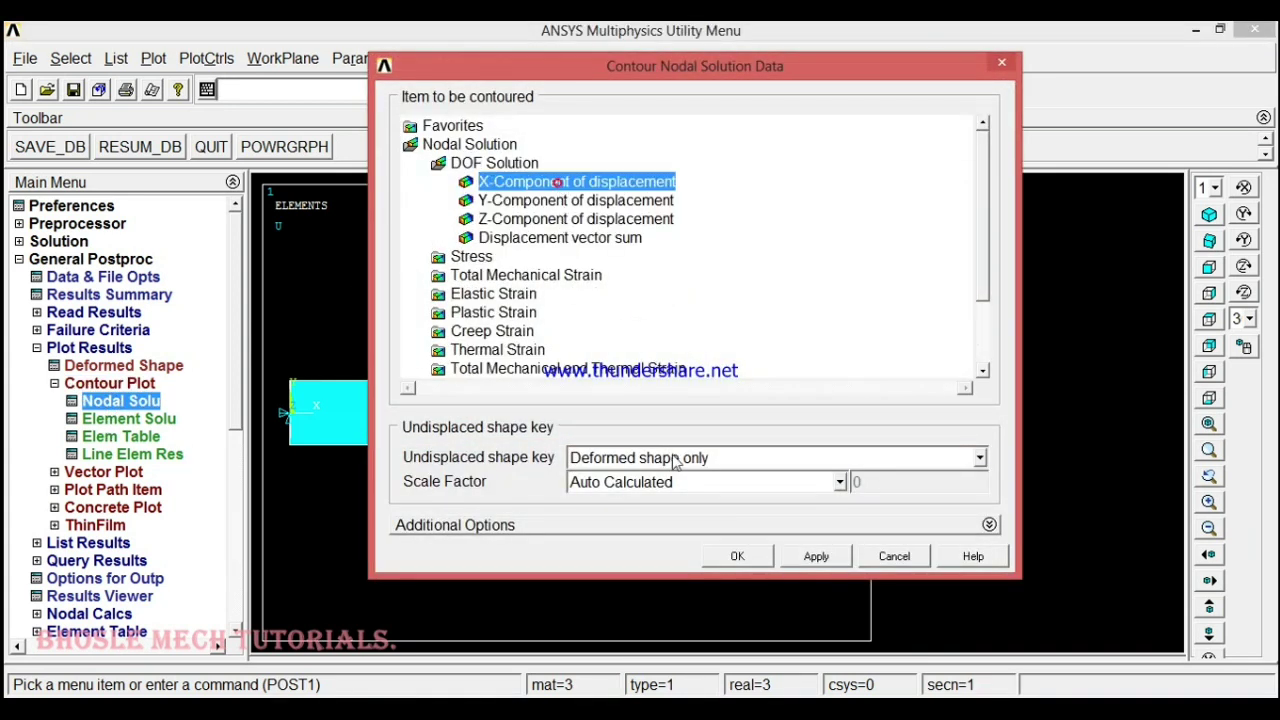
pyautogui.click(737, 556)
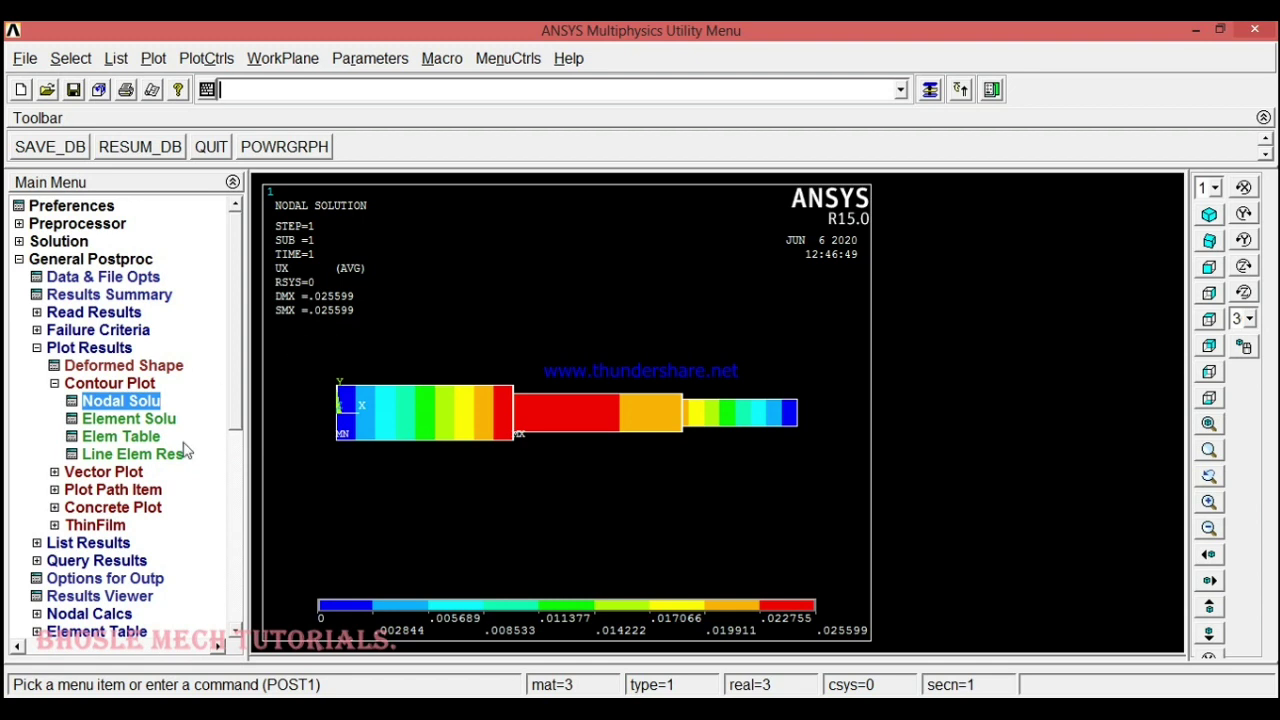
# Step: Animate the deformed results for DOF solution UX using 10 frames and a 0.5-second time delay, and set the playback delay to 10
pyautogui.click(211, 65)
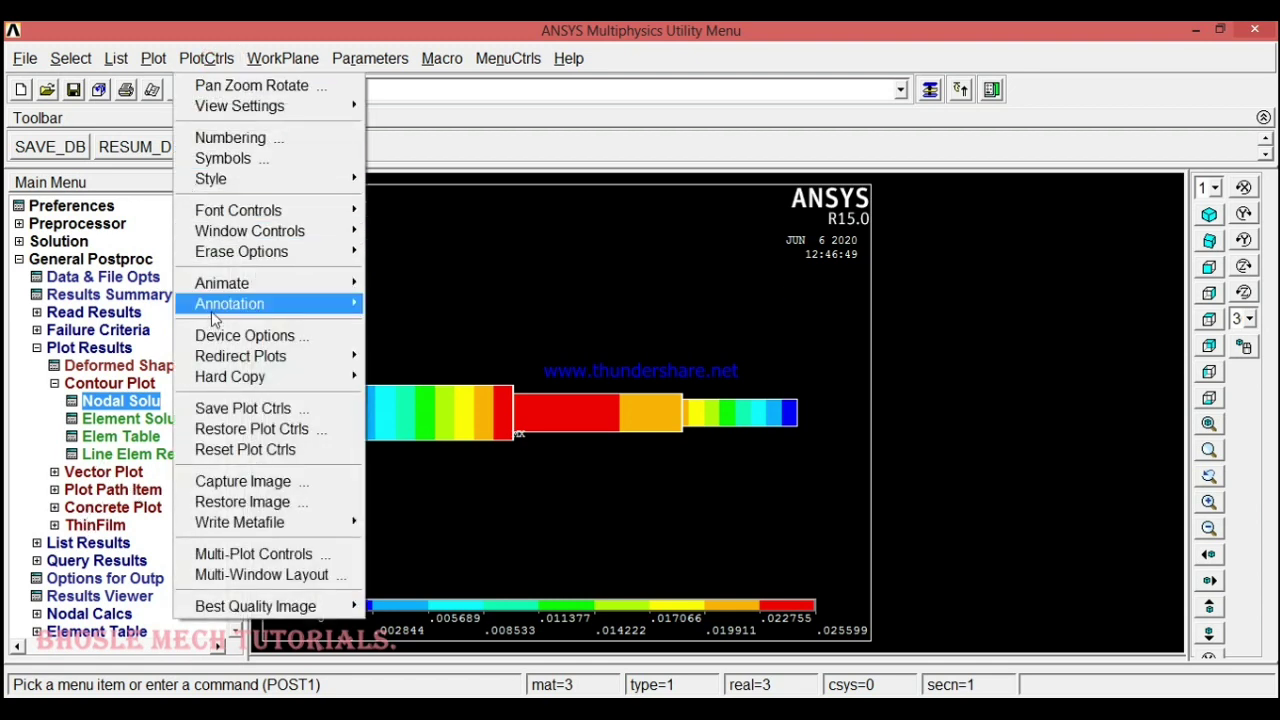
pyautogui.moveTo(227, 282)
pyautogui.click(470, 344)
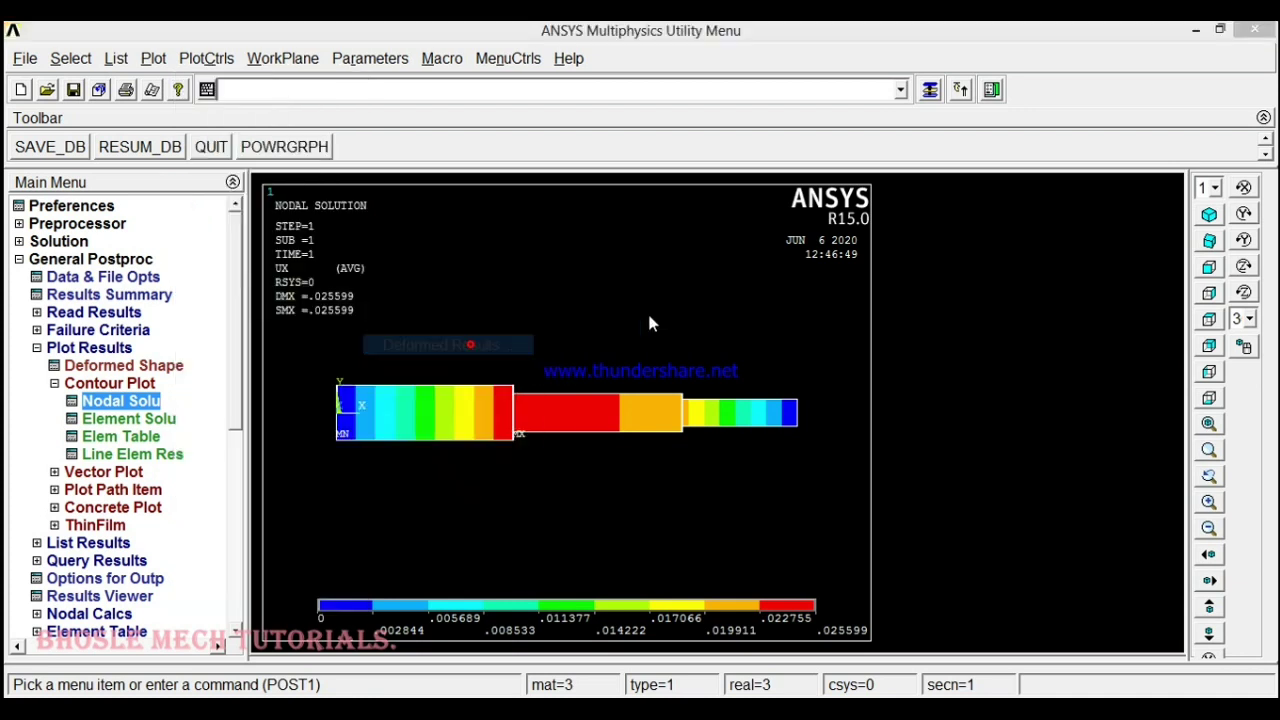
pyautogui.click(440, 501)
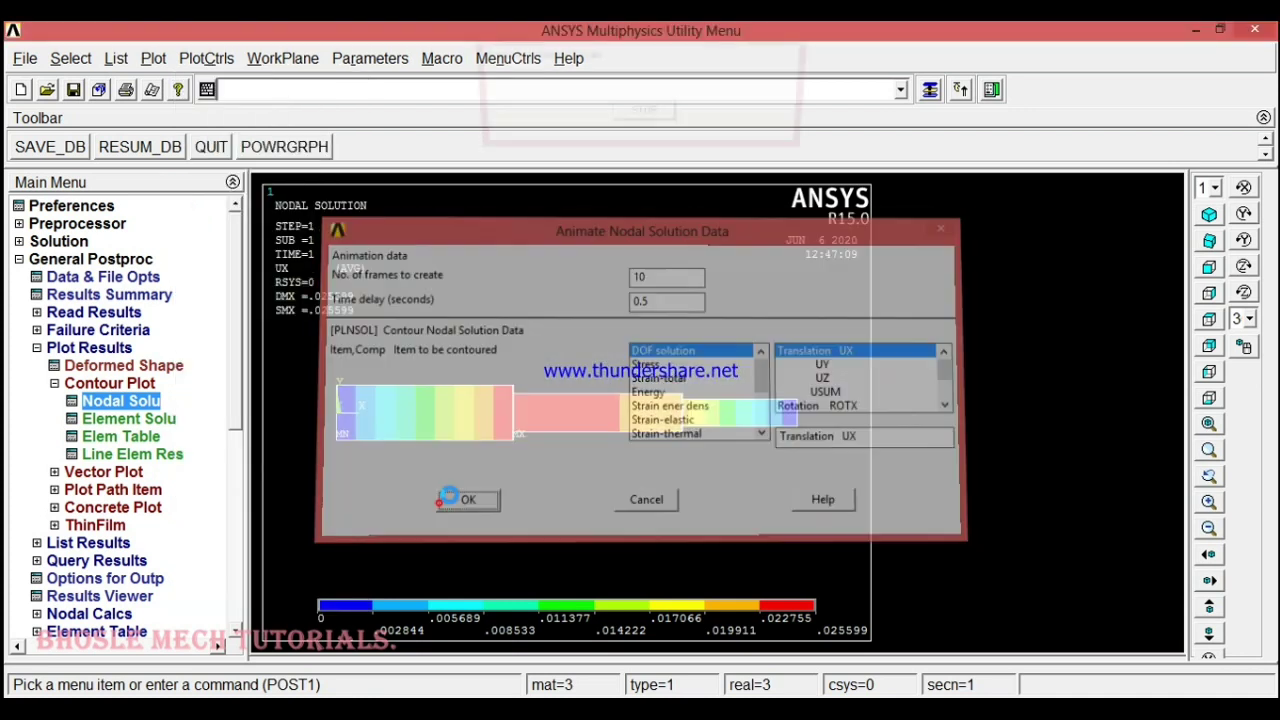
pyautogui.moveTo(1110, 182); pyautogui.dragTo(1086, 182)
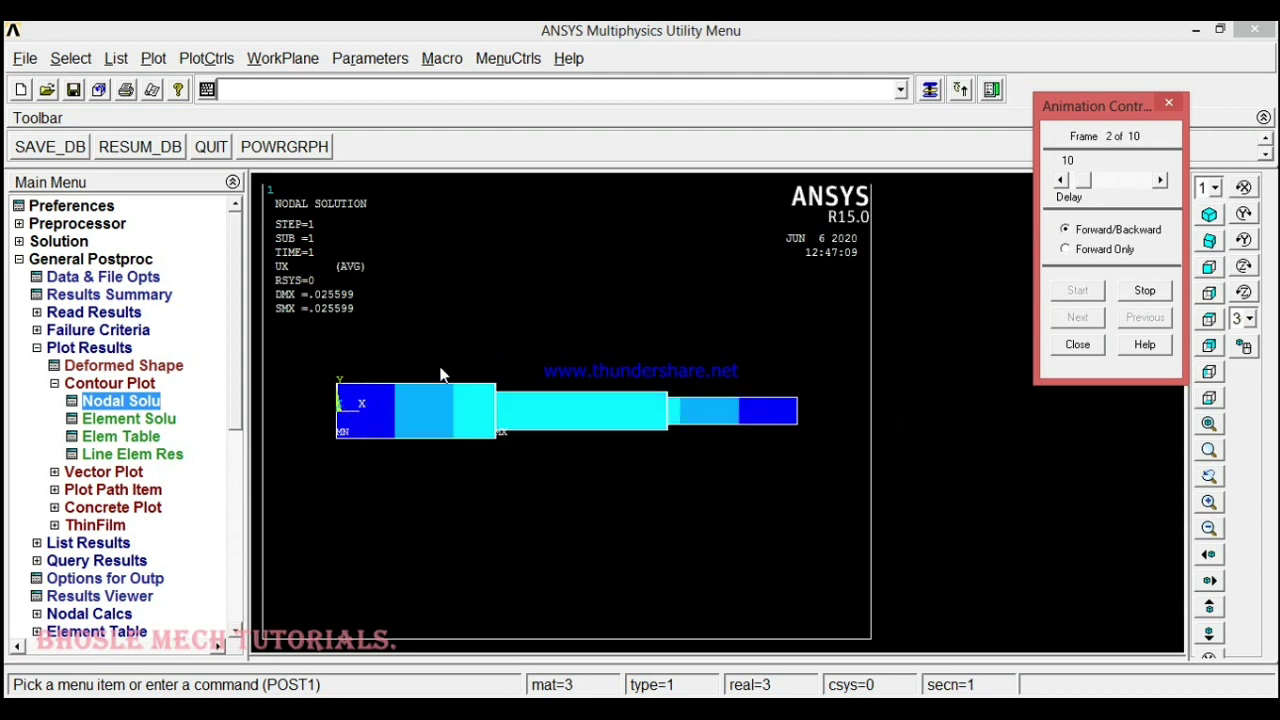
# Step: Close the animation and define an element table item labelled stress, by sequence number LS,1
pyautogui.click(1078, 345)
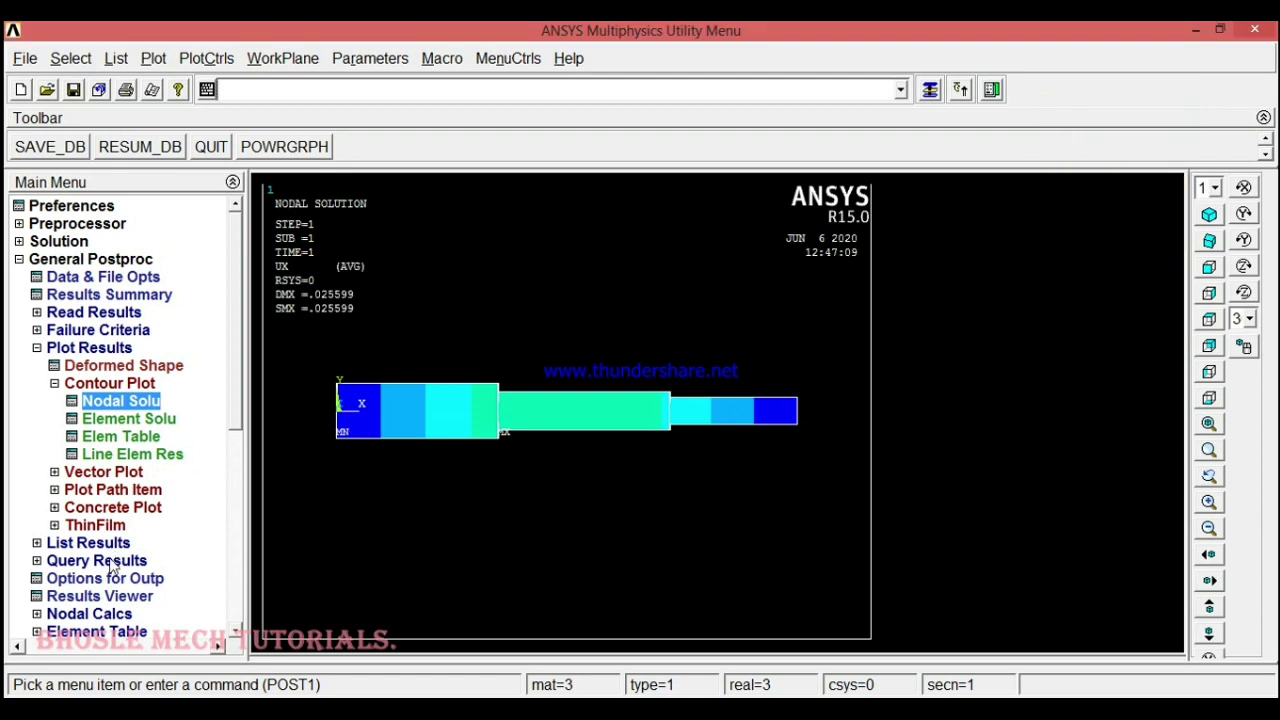
pyautogui.click(85, 347)
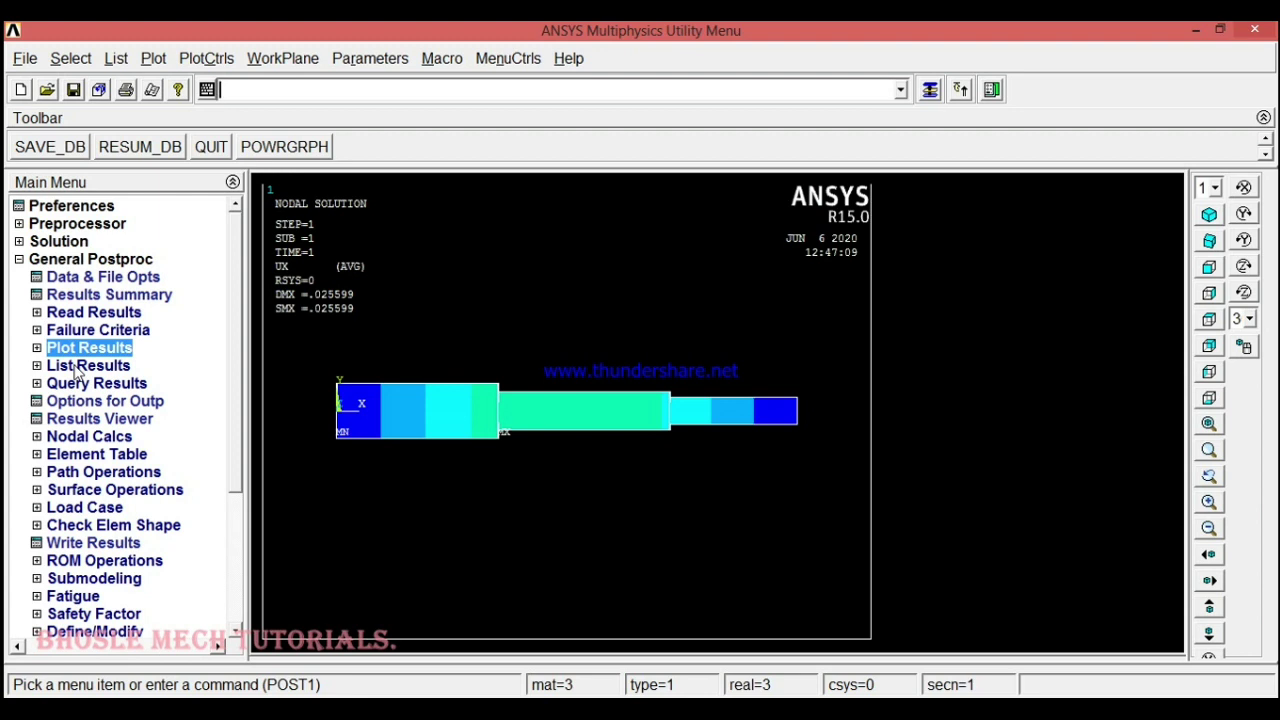
pyautogui.click(72, 455)
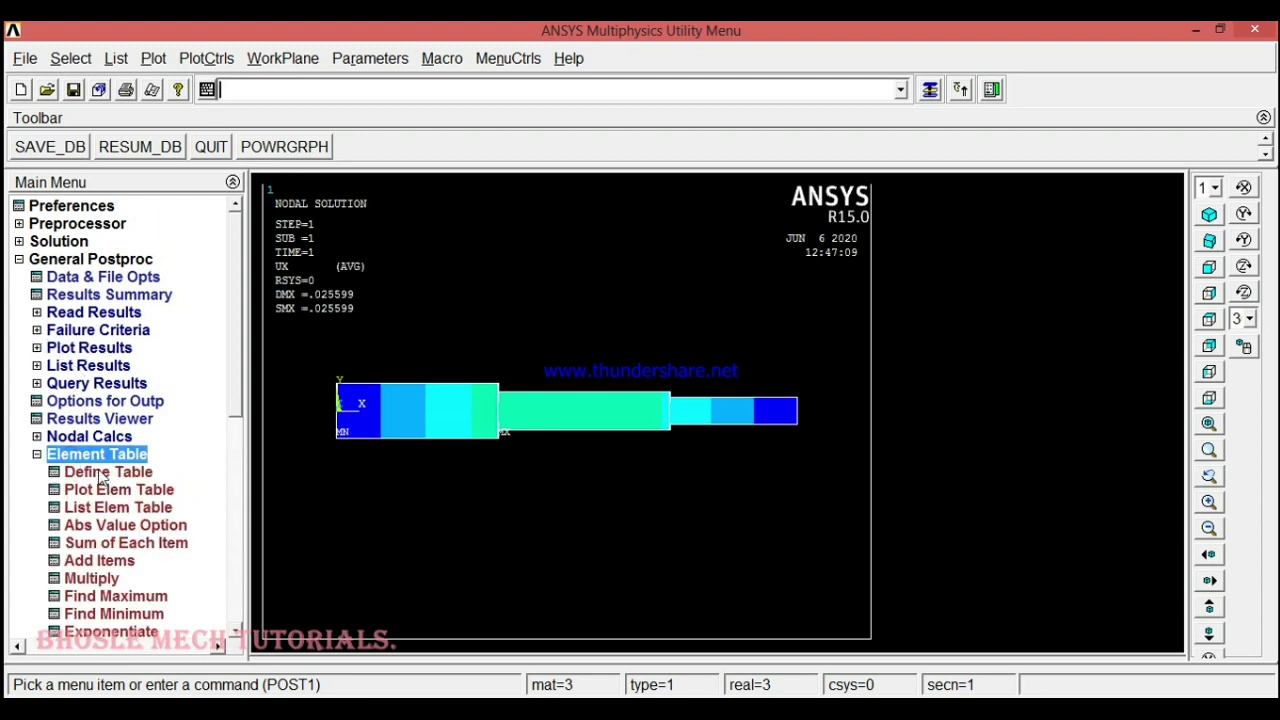
pyautogui.click(103, 476)
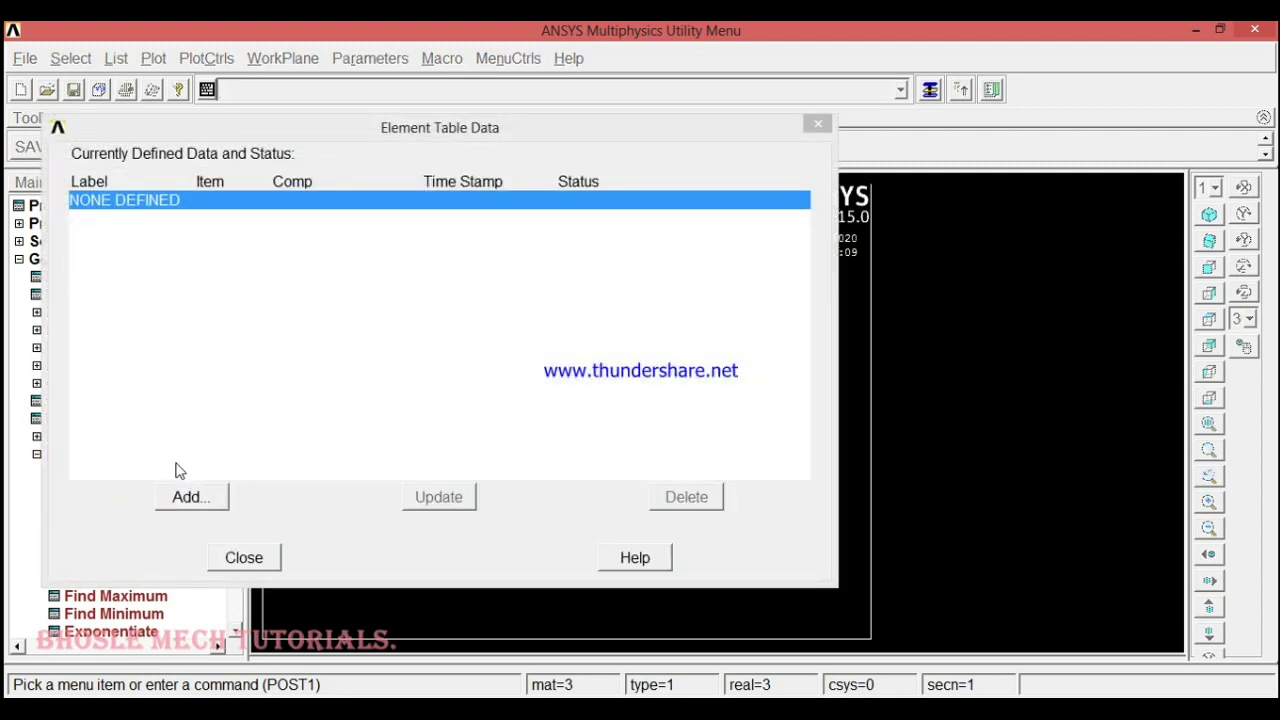
pyautogui.click(190, 497)
pyautogui.click(645, 290)
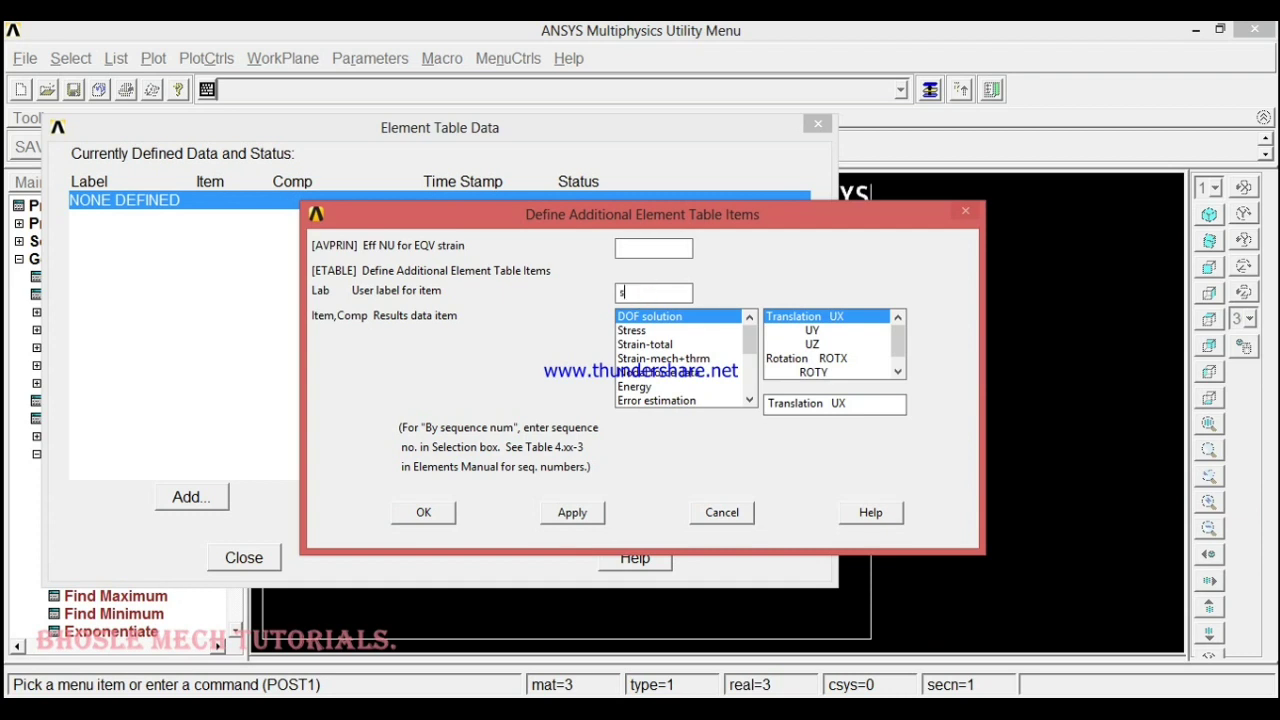
pyautogui.write('stress')
pyautogui.moveTo(748, 342); pyautogui.dragTo(748, 380)
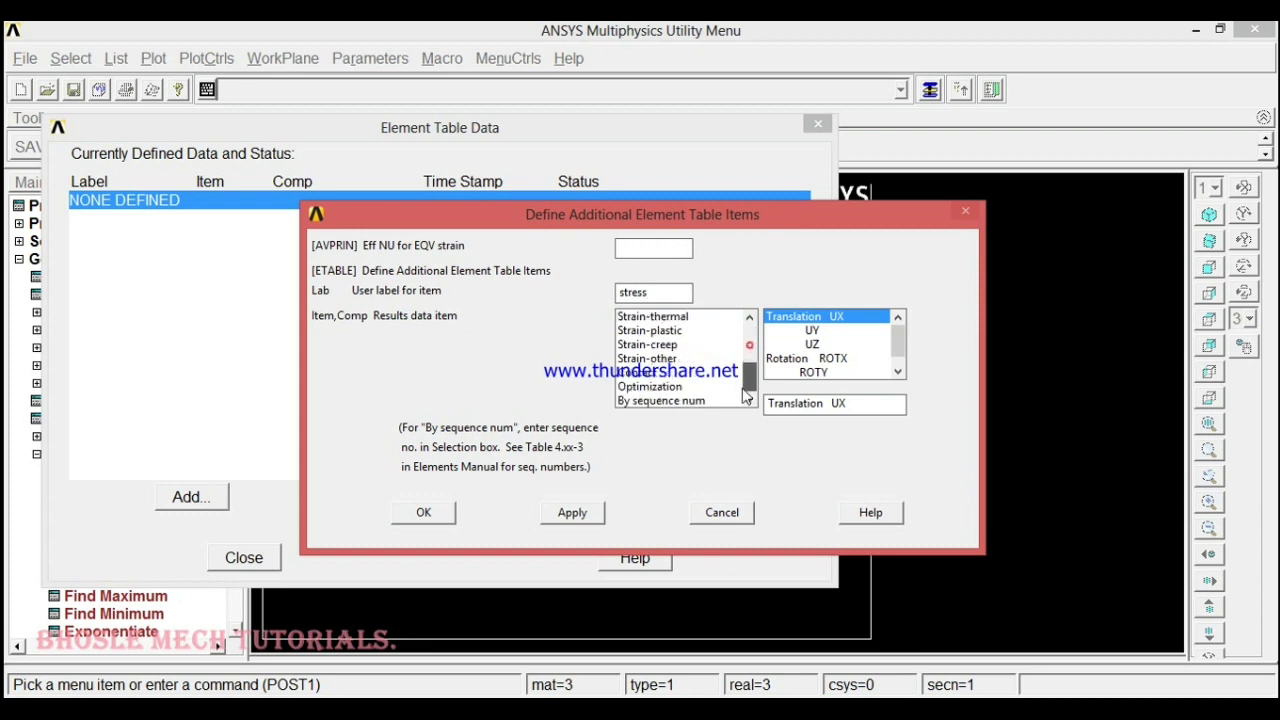
pyautogui.click(703, 400)
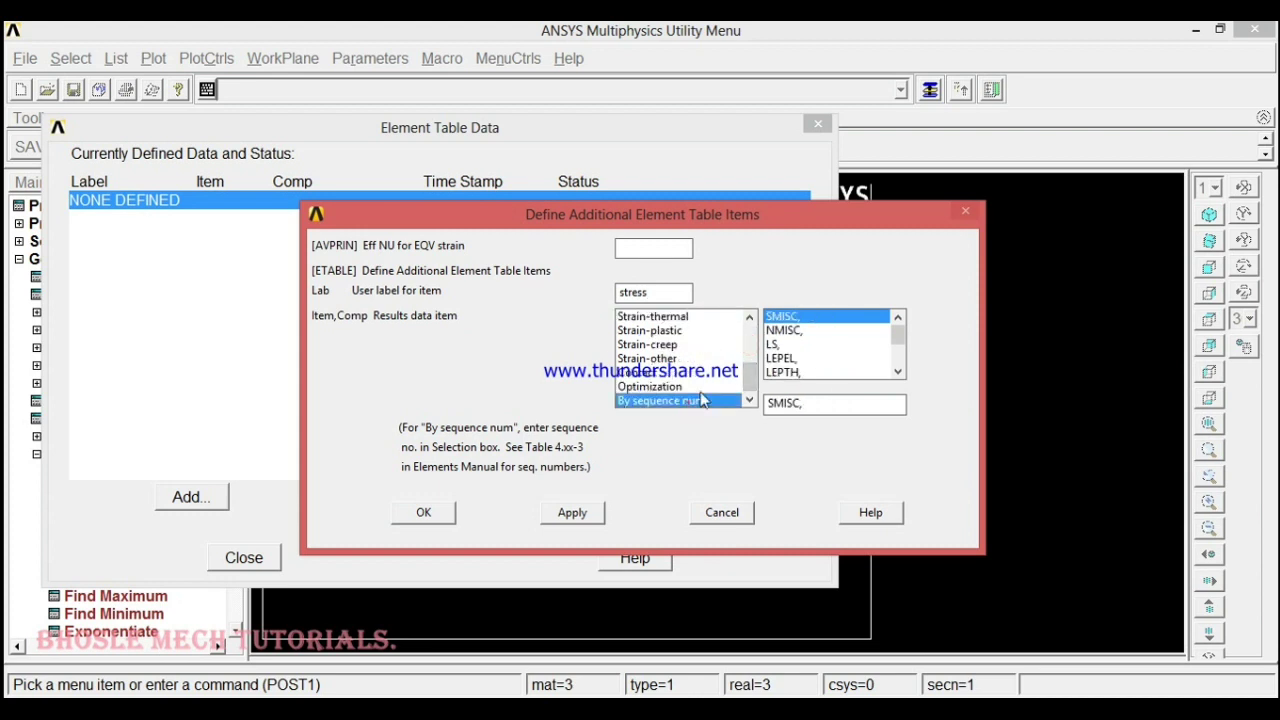
pyautogui.click(774, 343)
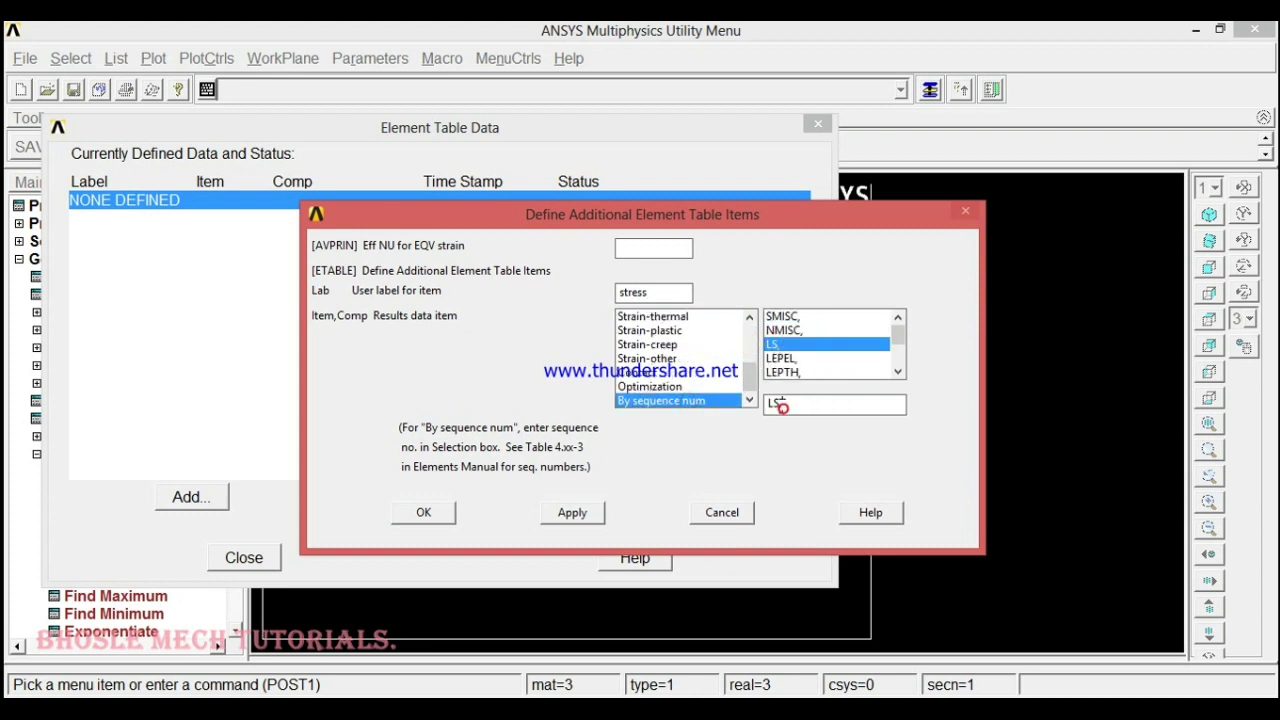
pyautogui.write('1')
pyautogui.click(572, 512)
# Step: Define a second element table item labelled strain, by sequence number LEPEL,1, and close the element table data
pyautogui.click(658, 293)
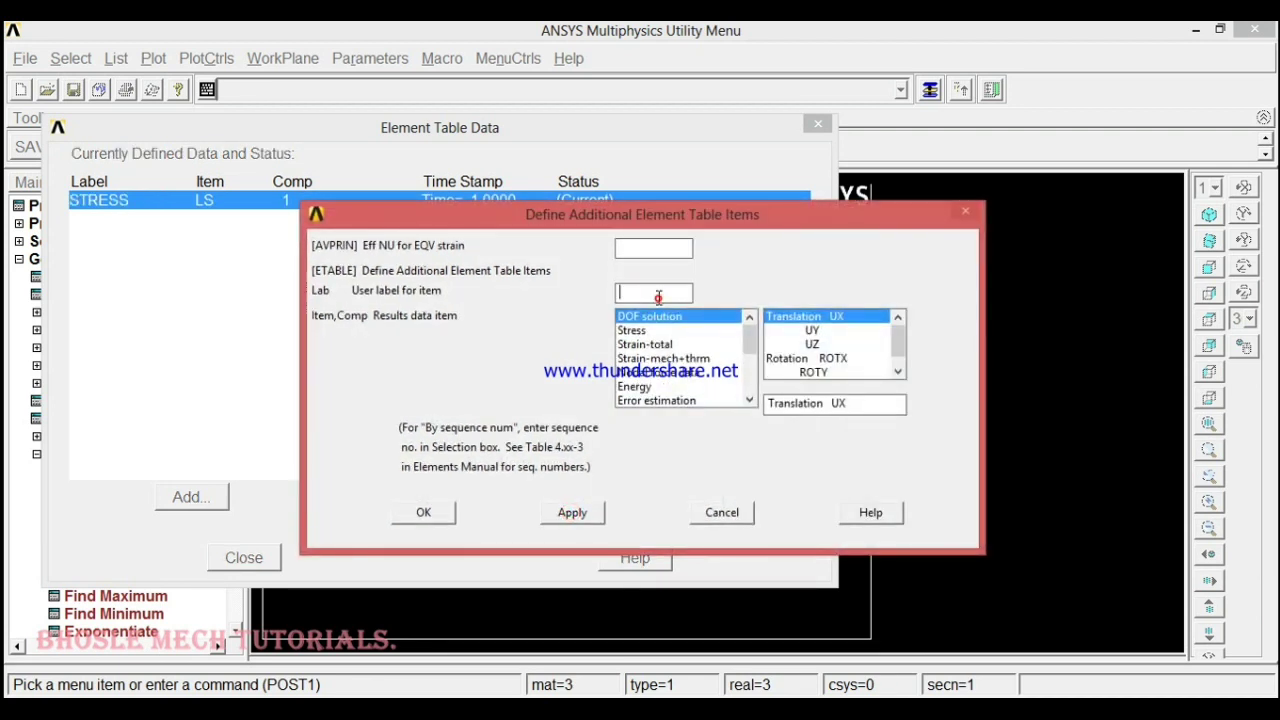
pyautogui.write('strain')
pyautogui.moveTo(748, 333); pyautogui.dragTo(750, 393)
pyautogui.click(690, 400)
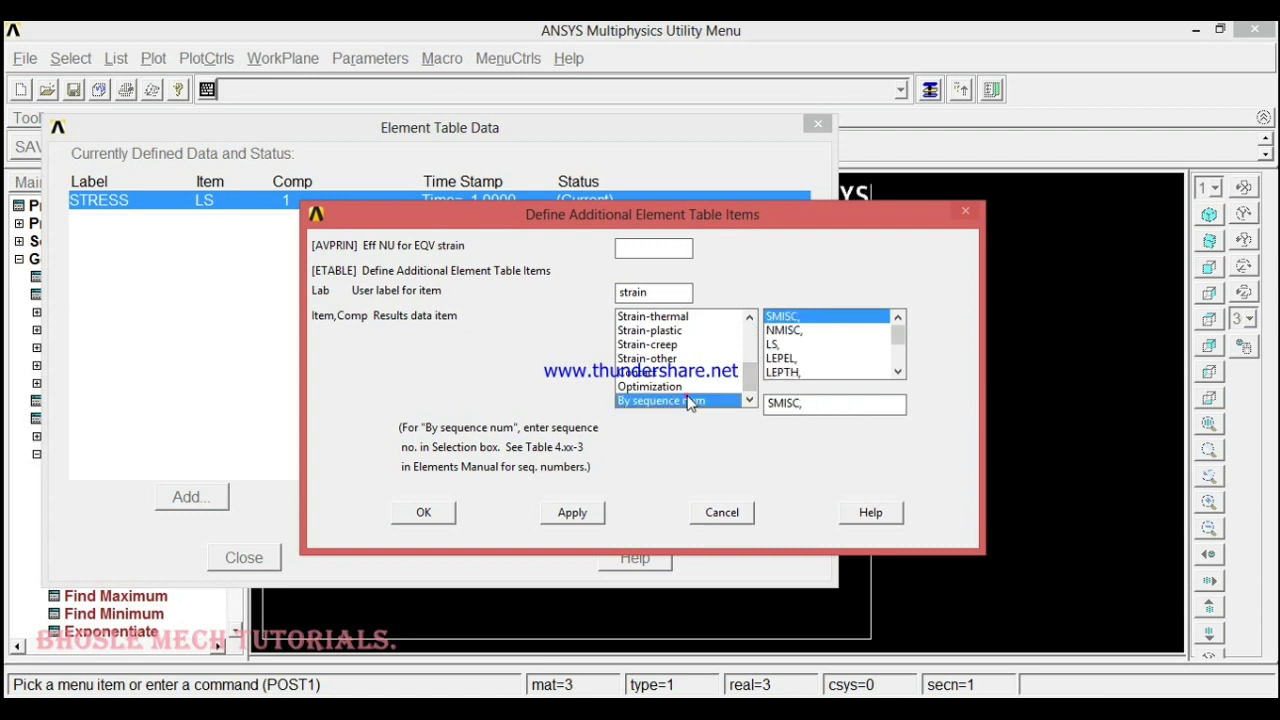
pyautogui.click(786, 360)
pyautogui.click(800, 403)
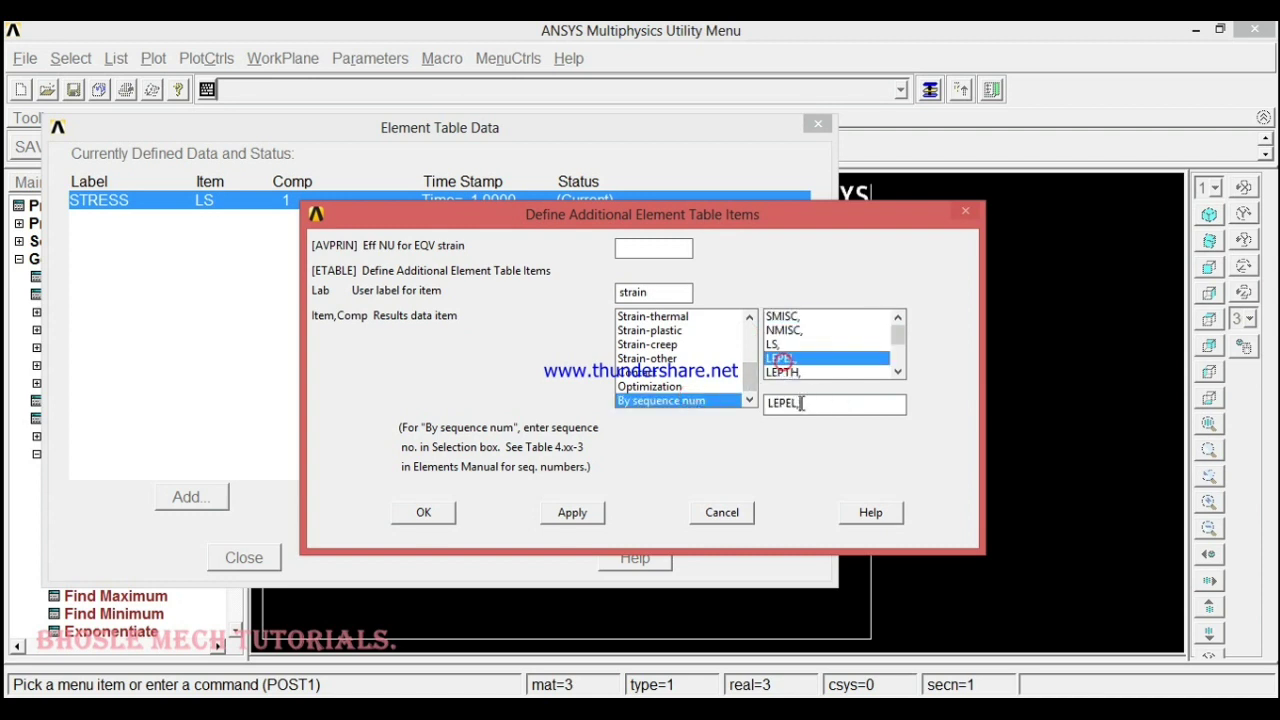
pyautogui.write('1')
pyautogui.click(423, 514)
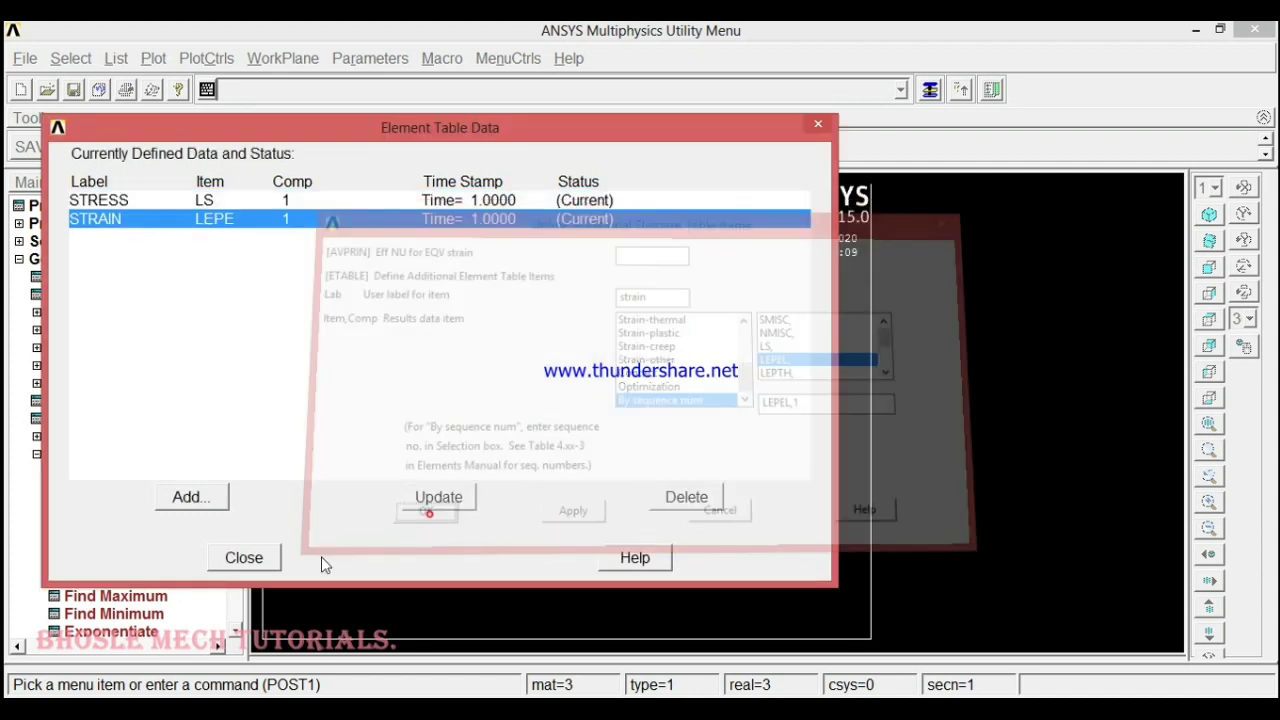
pyautogui.click(250, 560)
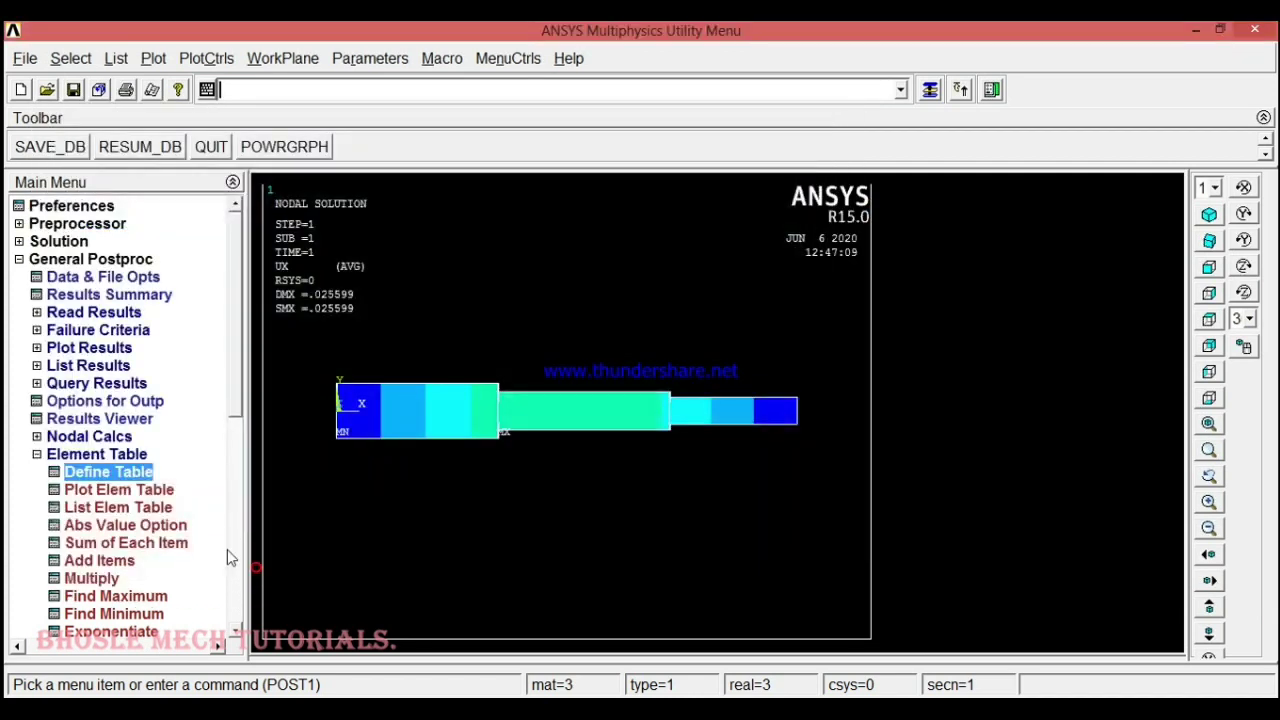
# Step: List the element table data for the STRESS and STRAIN items
pyautogui.click(74, 455)
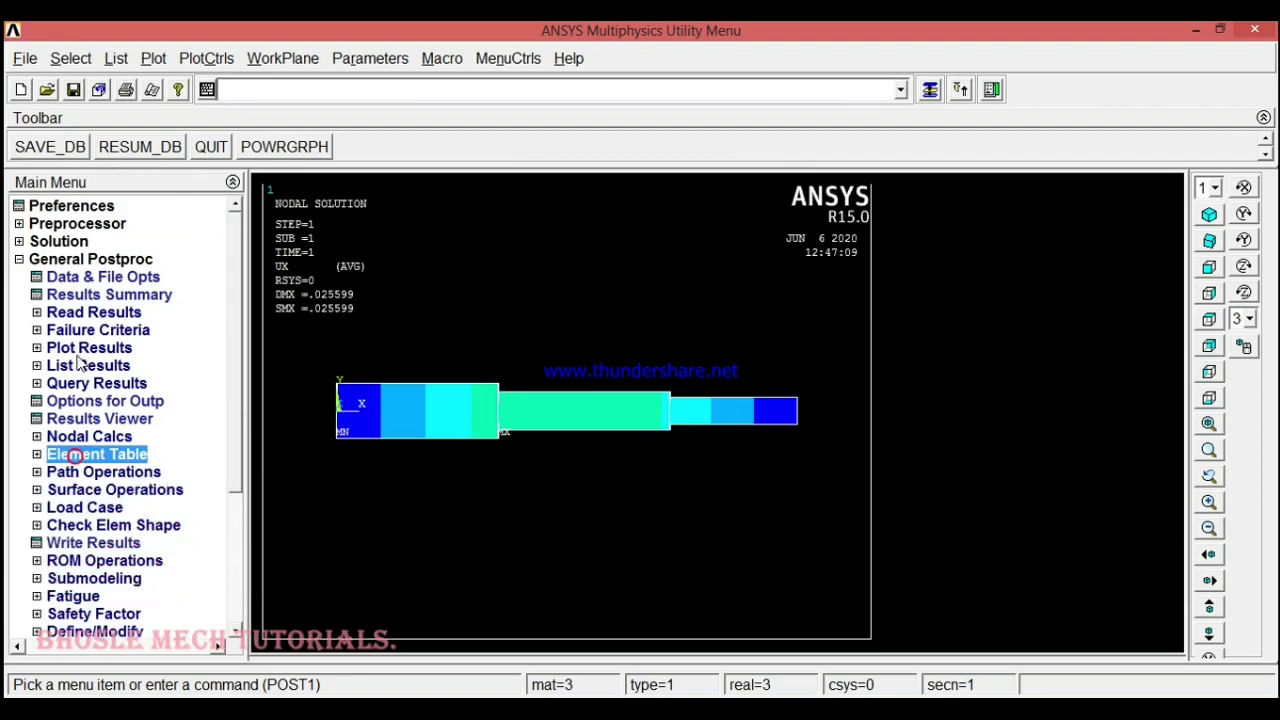
pyautogui.click(76, 366)
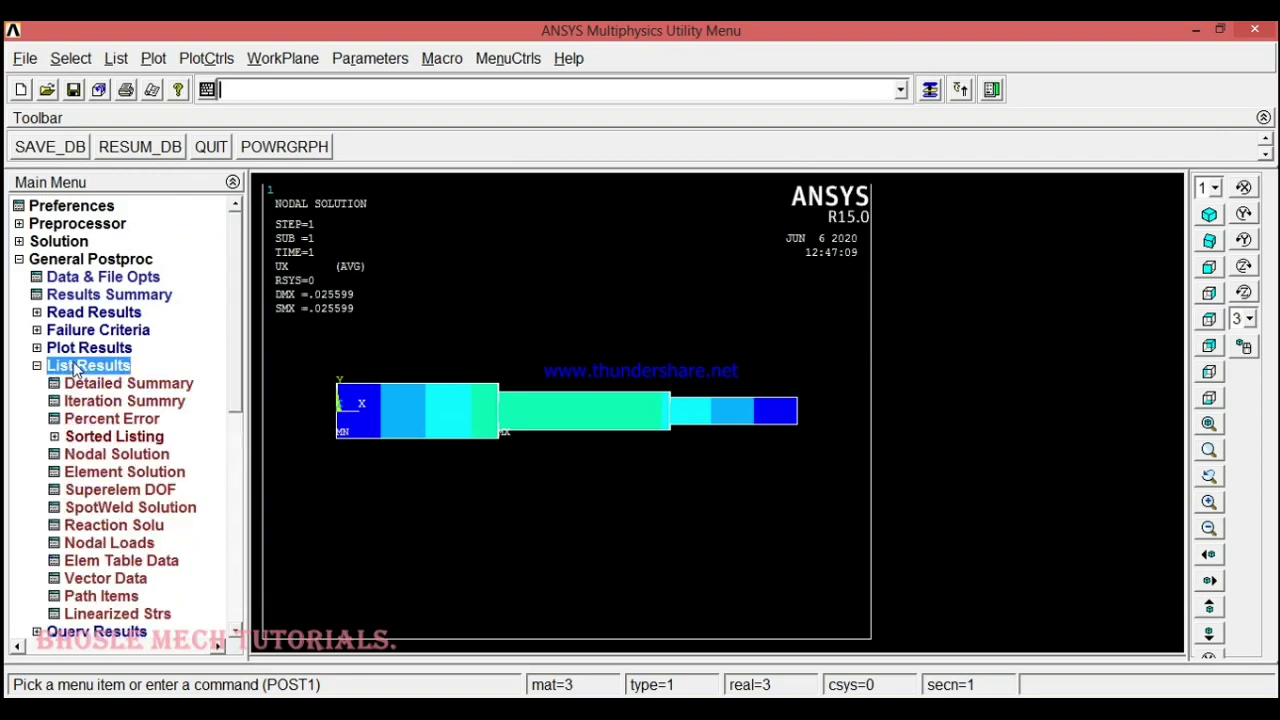
pyautogui.click(131, 562)
pyautogui.click(780, 331)
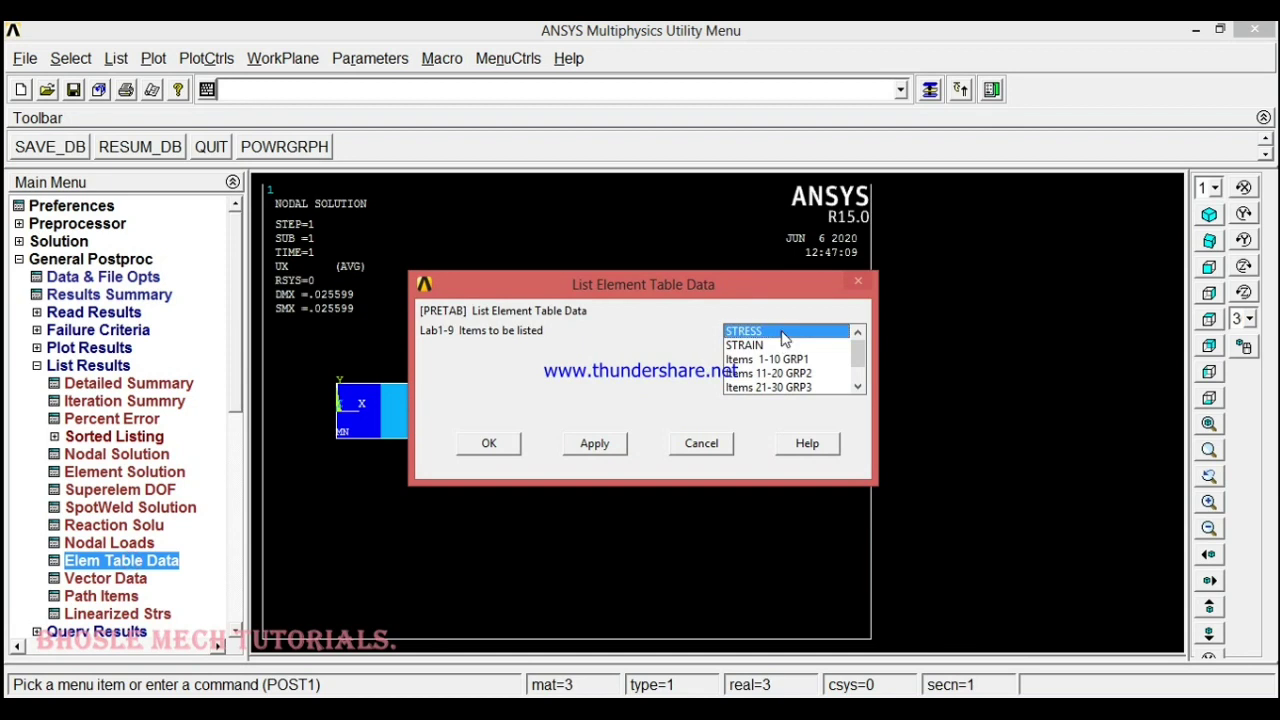
pyautogui.click(780, 331)
pyautogui.click(760, 331)
pyautogui.click(760, 345)
pyautogui.click(489, 443)
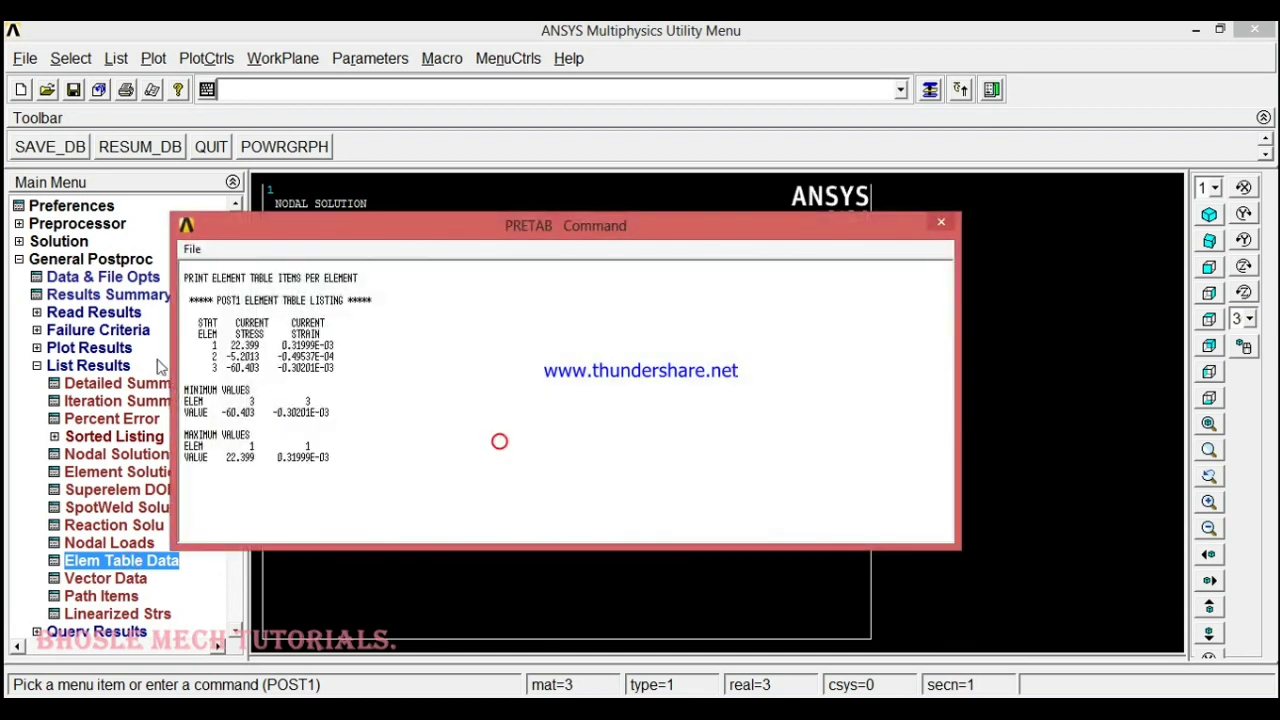
# Step: Review the stress and strain values of the three elements in the listing and close it
pyautogui.moveTo(224, 345); pyautogui.dragTo(266, 345)
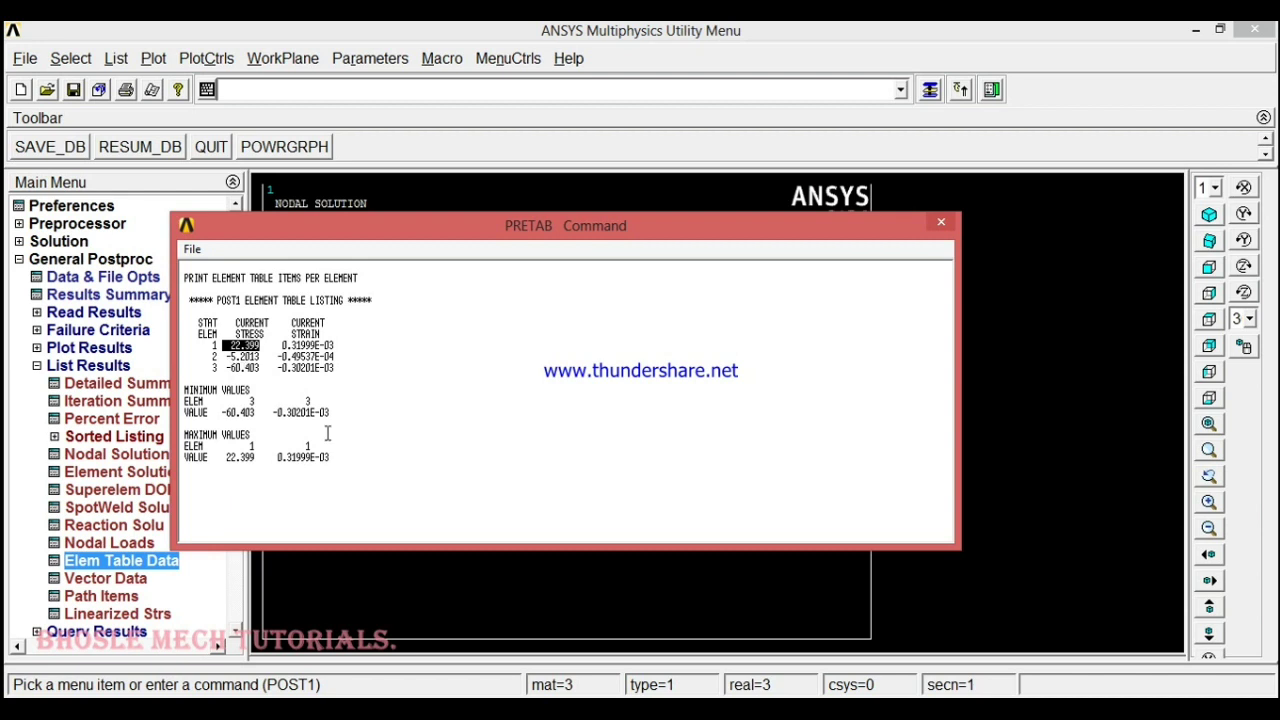
pyautogui.moveTo(258, 369); pyautogui.dragTo(229, 344)
pyautogui.moveTo(356, 374); pyautogui.dragTo(203, 345)
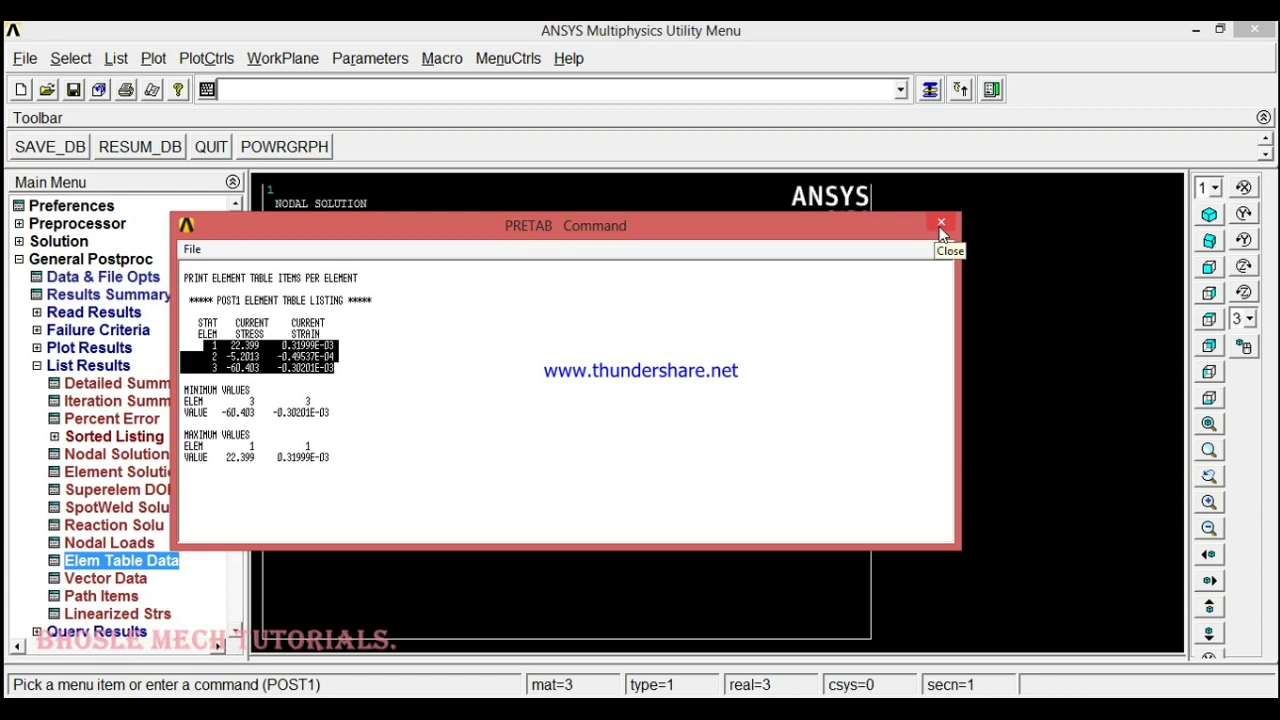
pyautogui.click(940, 230)
pyautogui.click(940, 226)
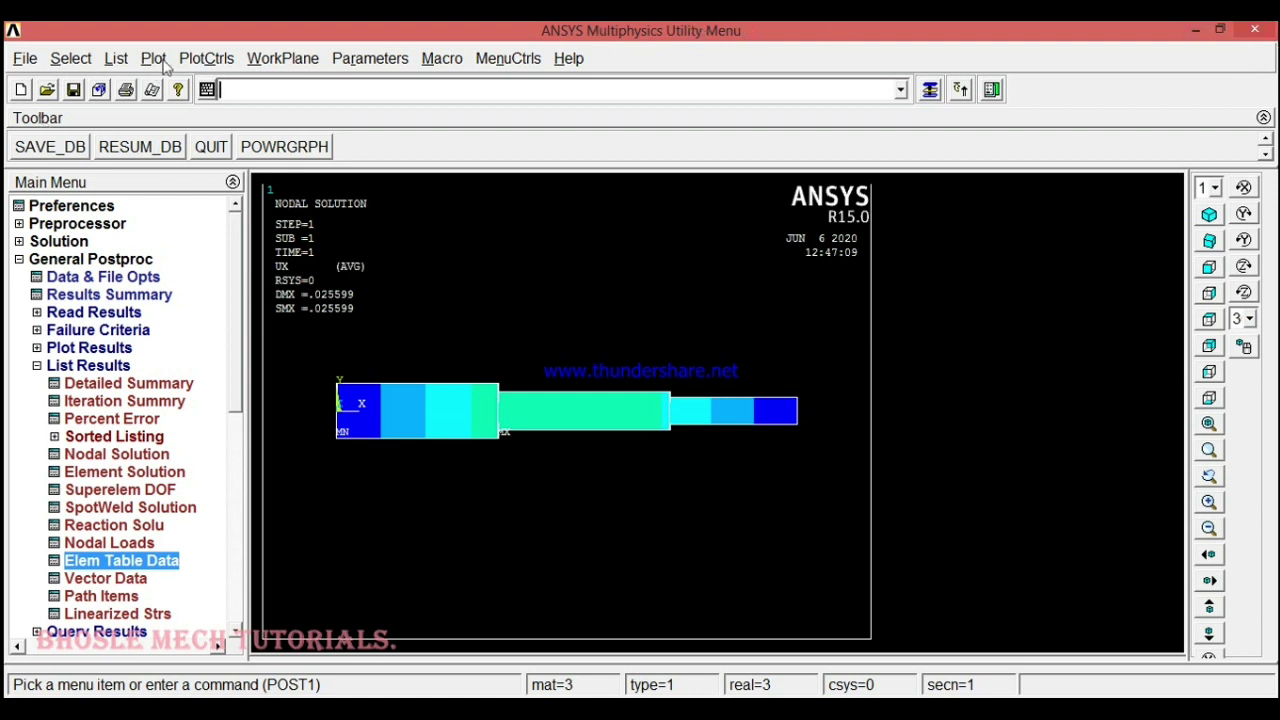
# Step: Plot the deformed shape together with the undeformed shape of the stepped bar
pyautogui.click(80, 349)
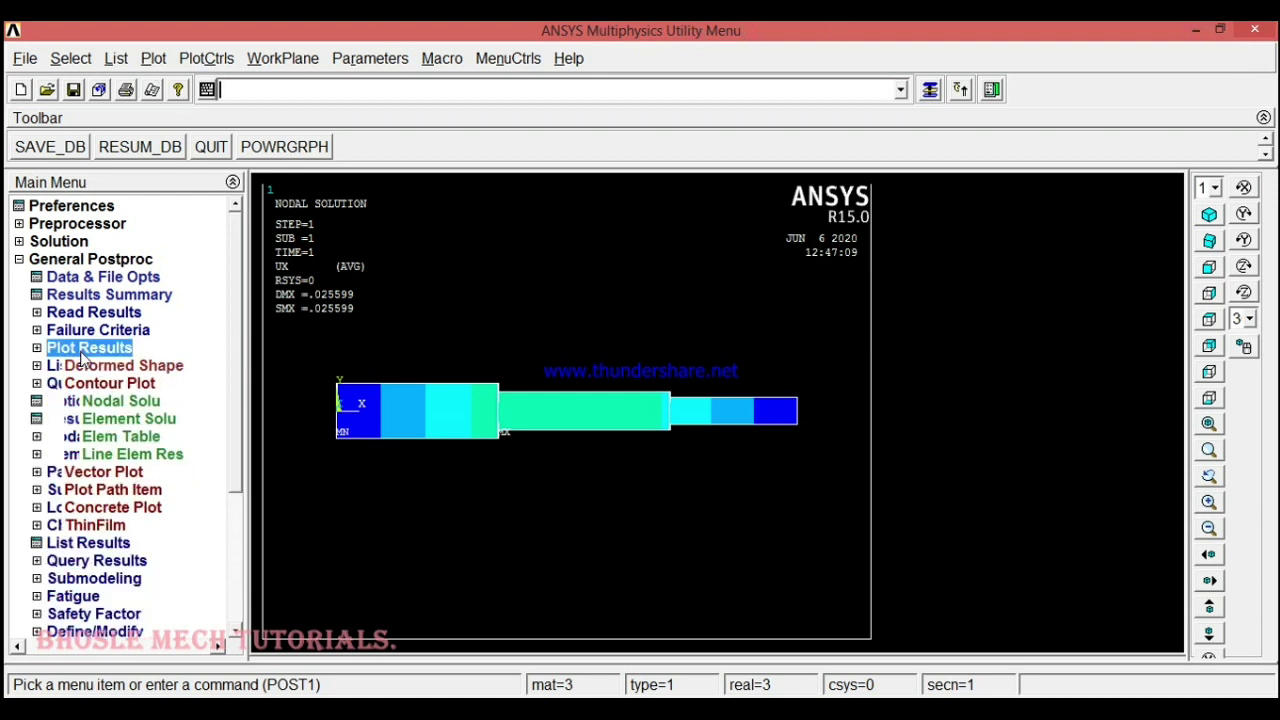
pyautogui.click(100, 366)
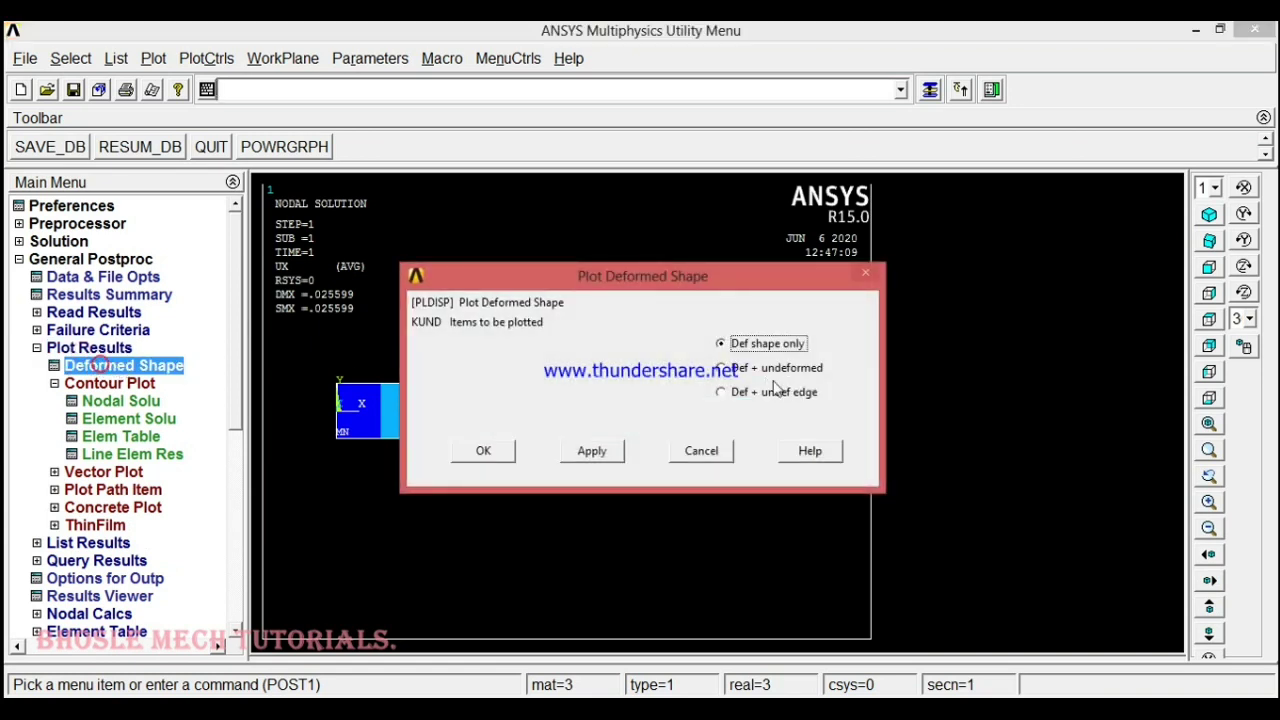
pyautogui.click(735, 370)
pyautogui.click(484, 450)
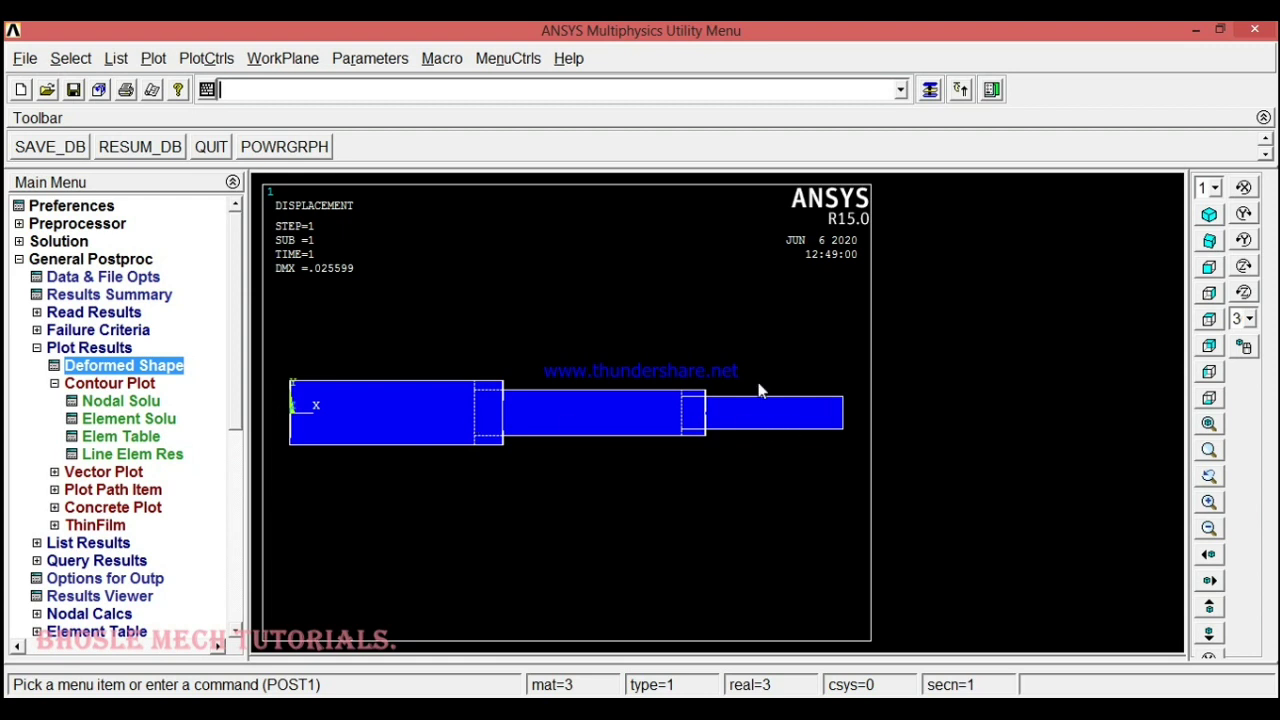
# Step: Plot the X-component of displacement as a nodal solution contour with the deformed shape only
pyautogui.click(110, 384)
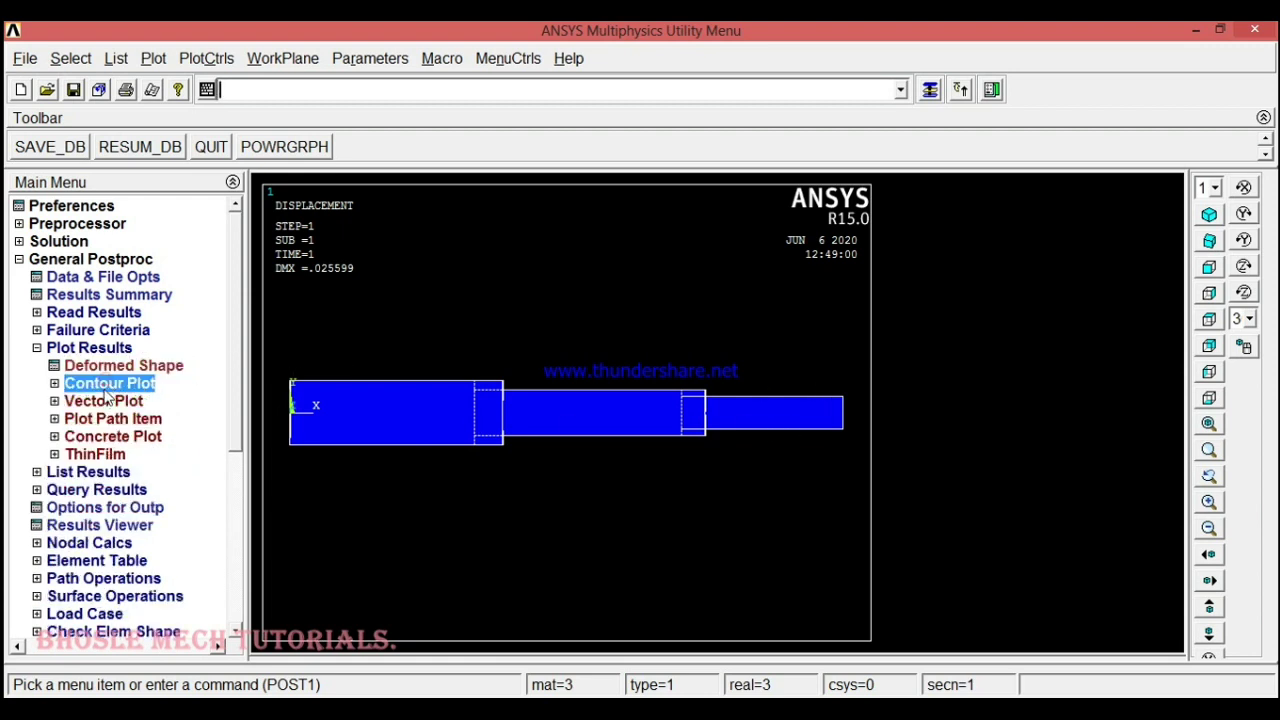
pyautogui.click(110, 385)
pyautogui.click(115, 400)
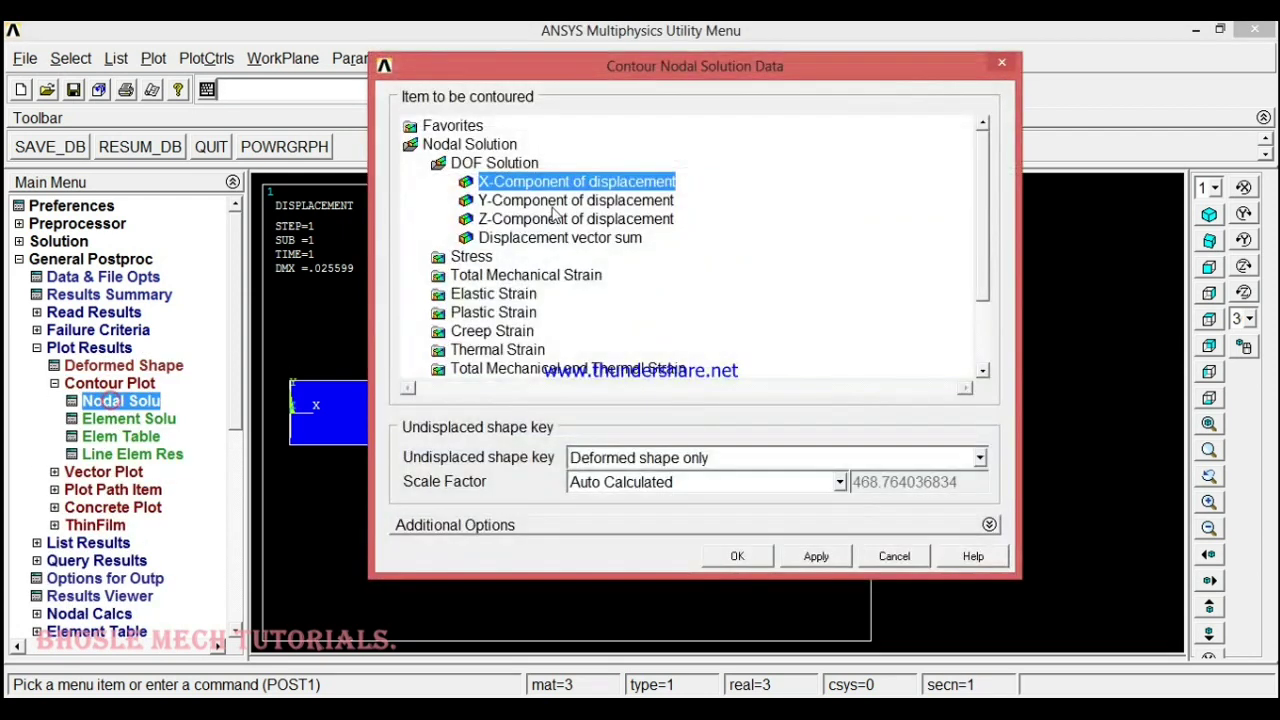
pyautogui.click(737, 557)
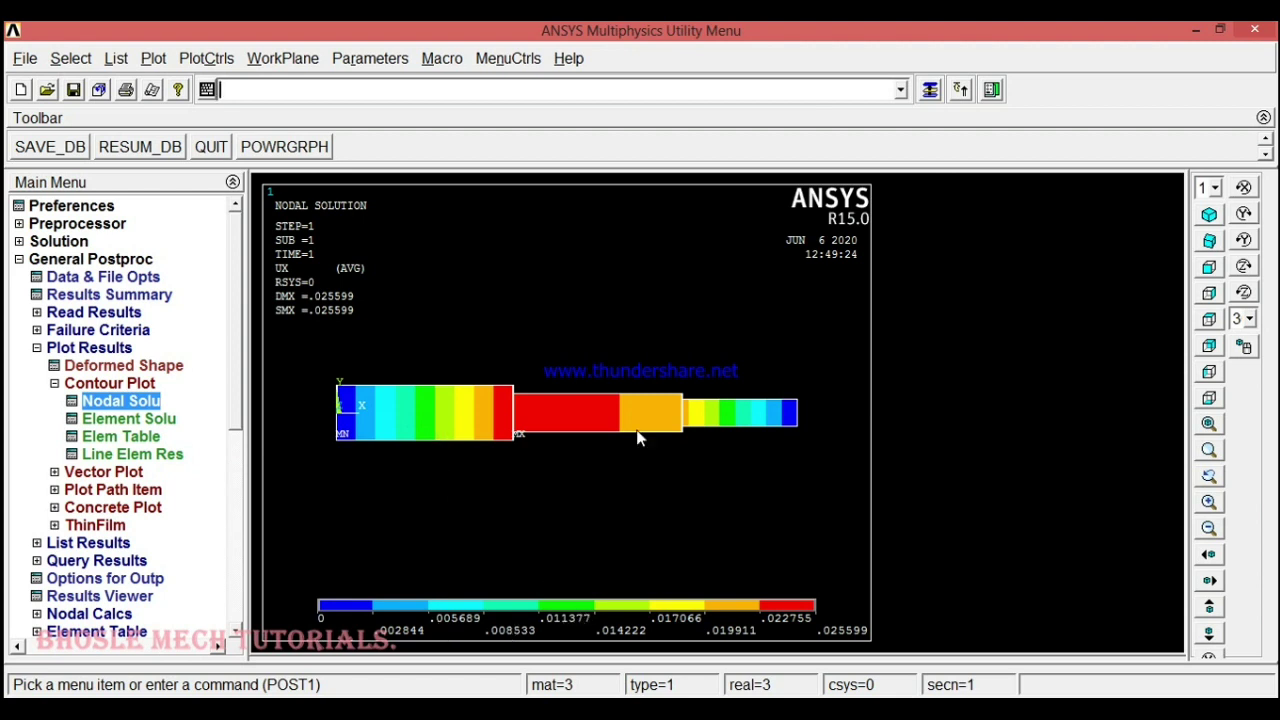
# Step: Animate the deformed shape with 10 frames and a 0.5-second time delay, set the playback delay to 13, and close the animation
pyautogui.click(154, 61)
pyautogui.moveTo(206, 58)
pyautogui.click(215, 285)
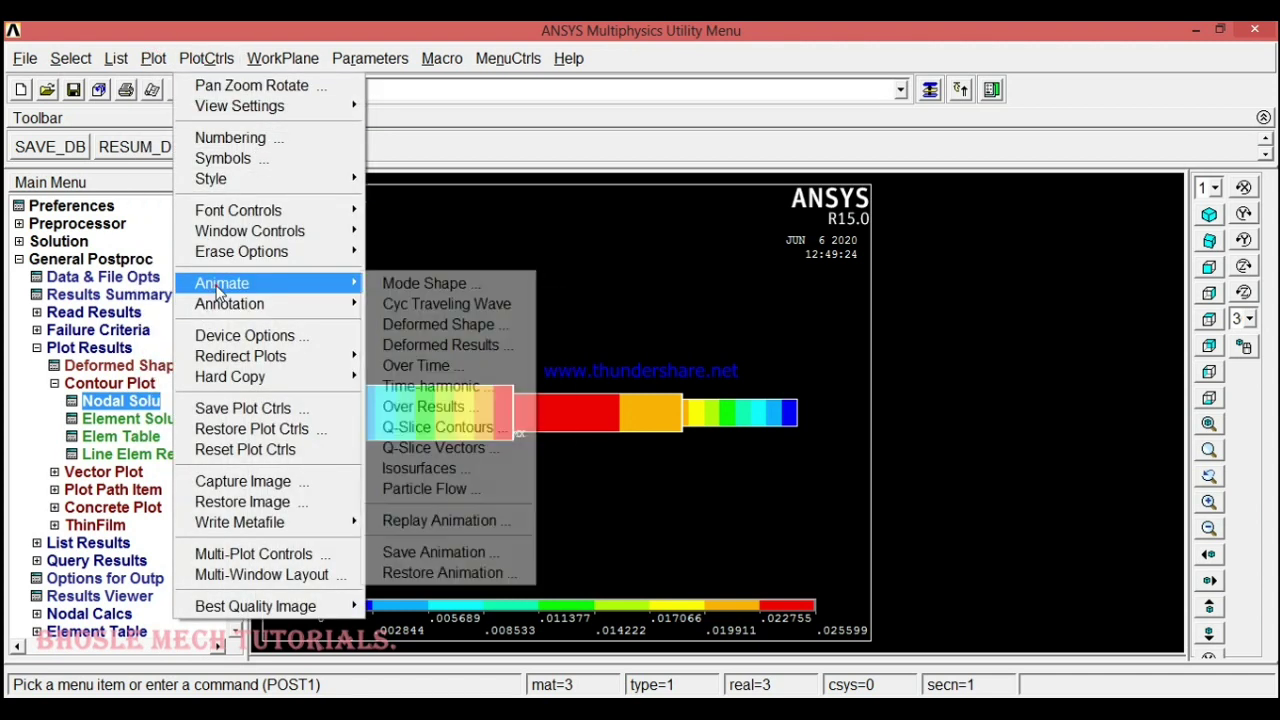
pyautogui.click(443, 327)
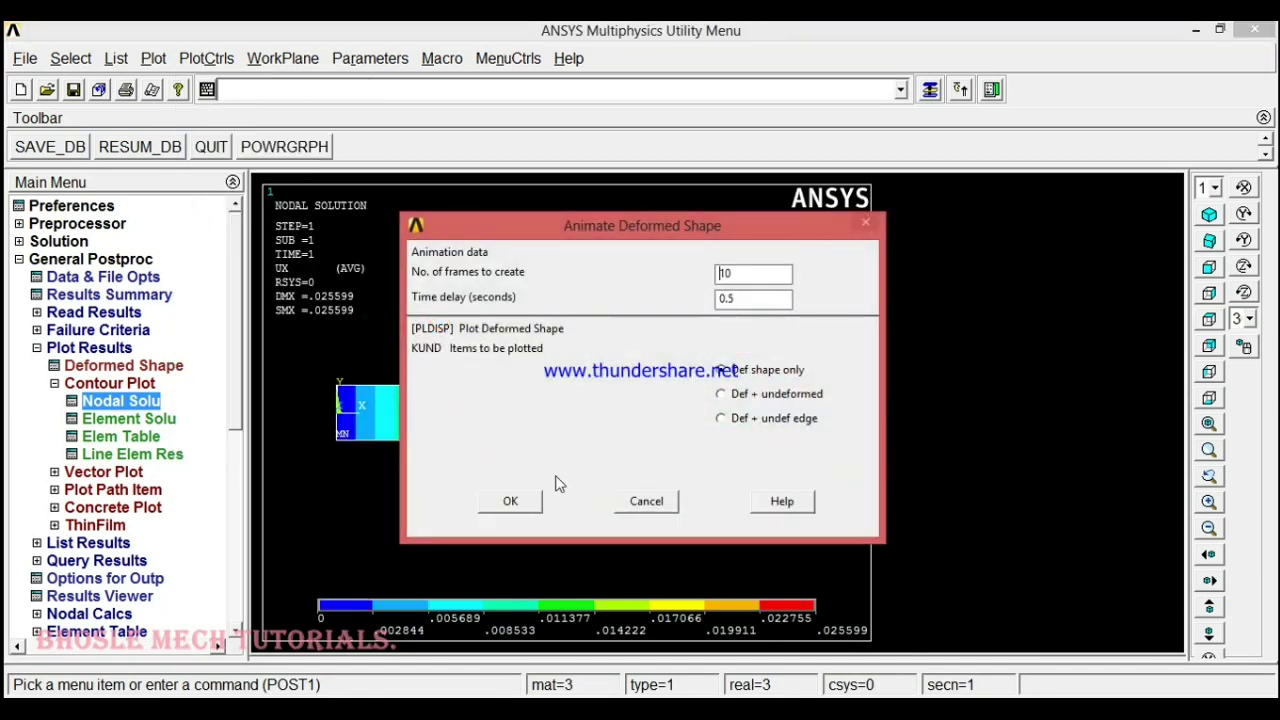
pyautogui.click(515, 502)
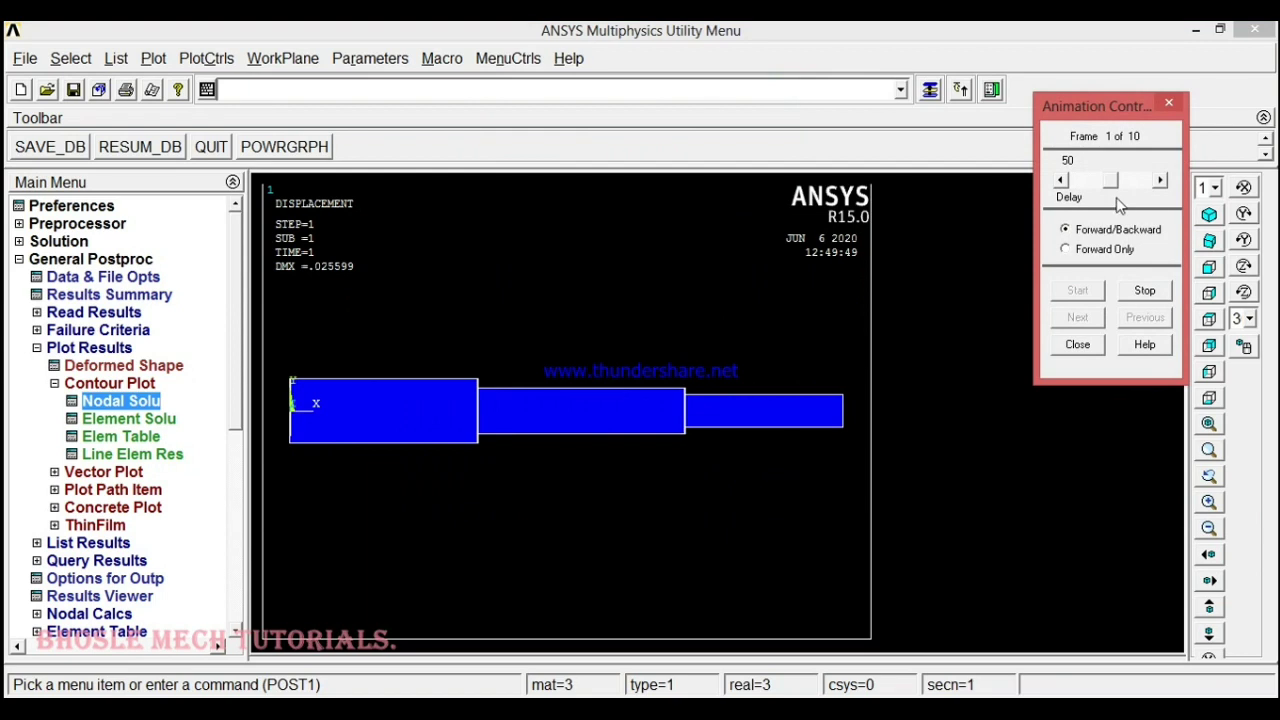
pyautogui.moveTo(1114, 188); pyautogui.dragTo(1088, 195)
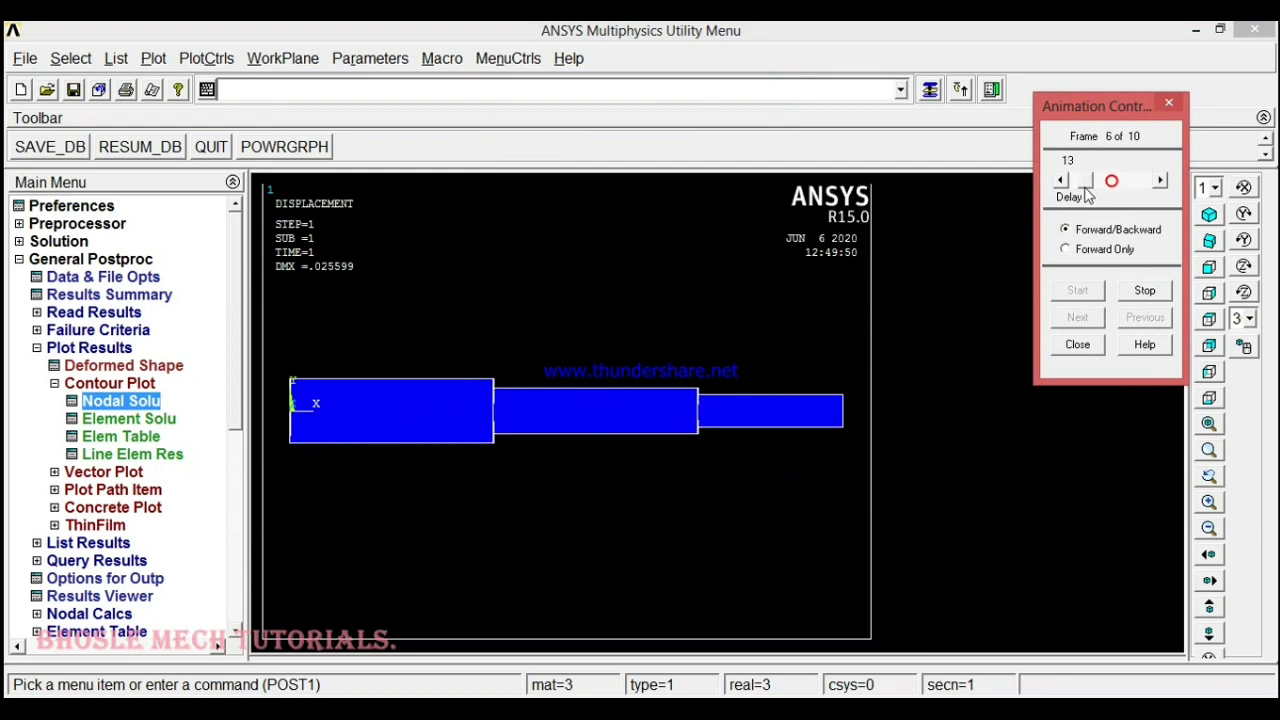
pyautogui.click(1077, 346)
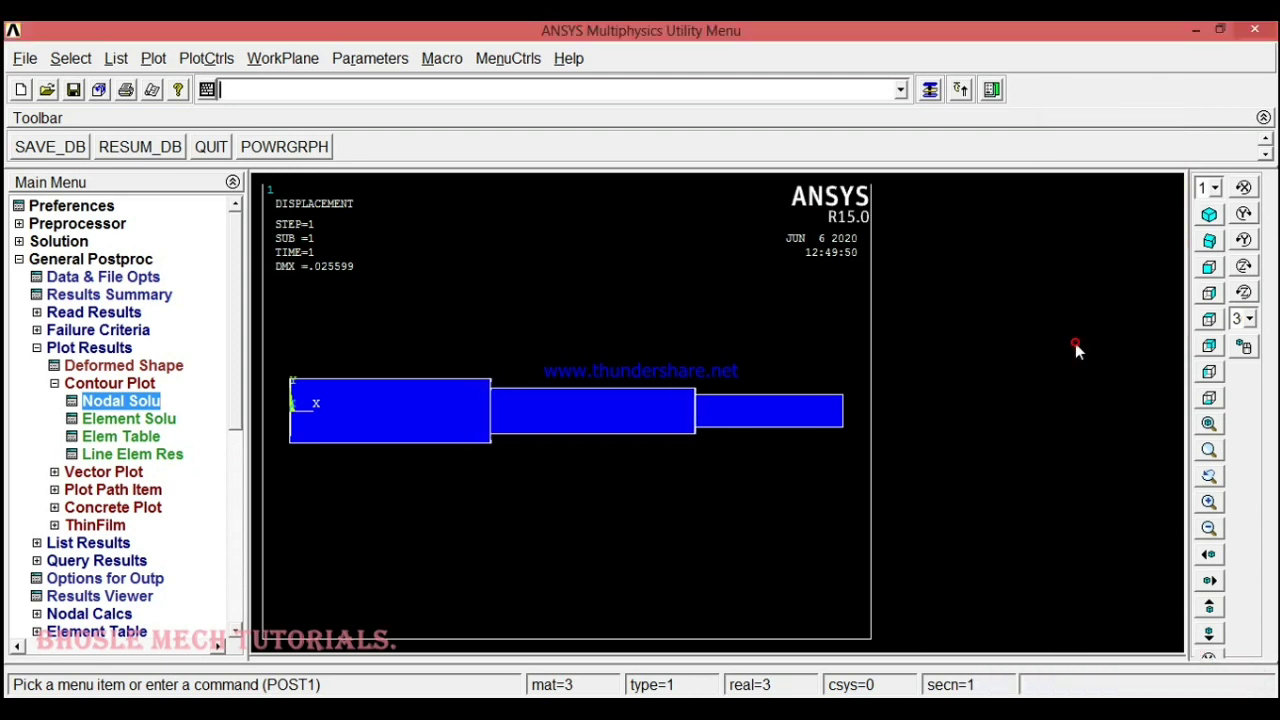
# Step: Replot the X-displacement contour and animate its deformed results for UX with 10 frames, 0.5-second time delay and playback delay 11, closing the animation at the end
pyautogui.click(140, 401)
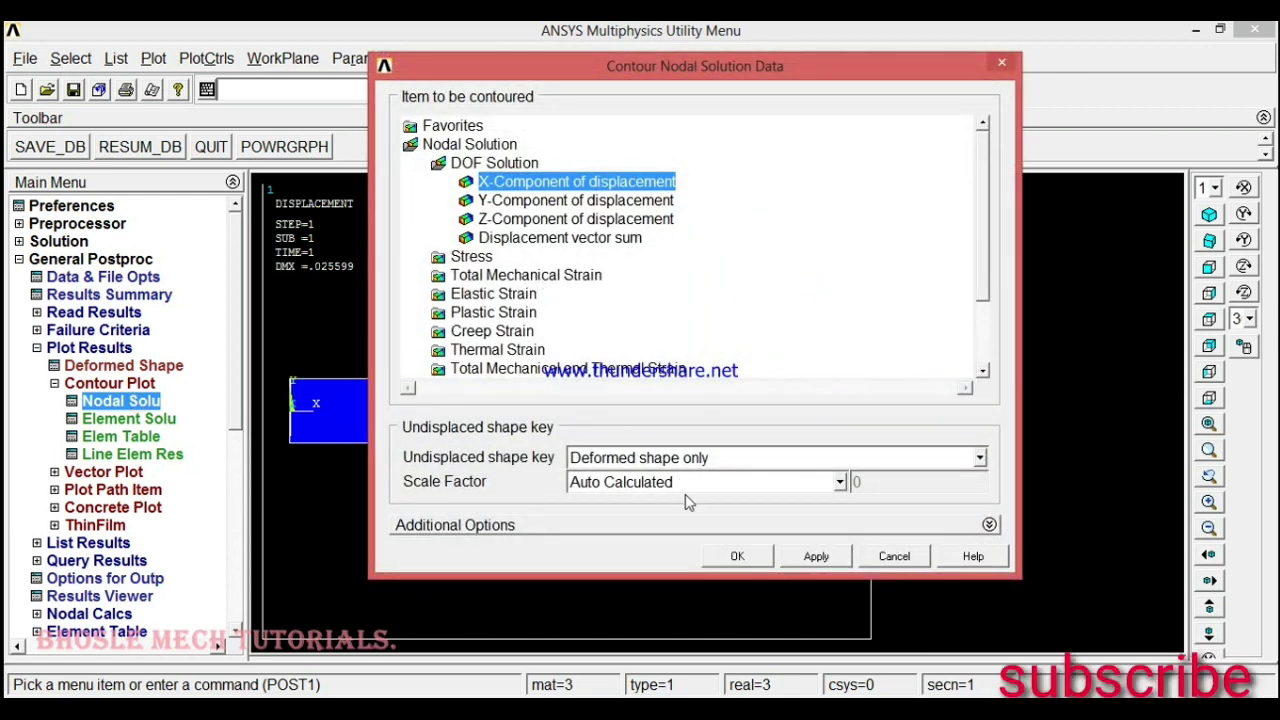
pyautogui.click(751, 556)
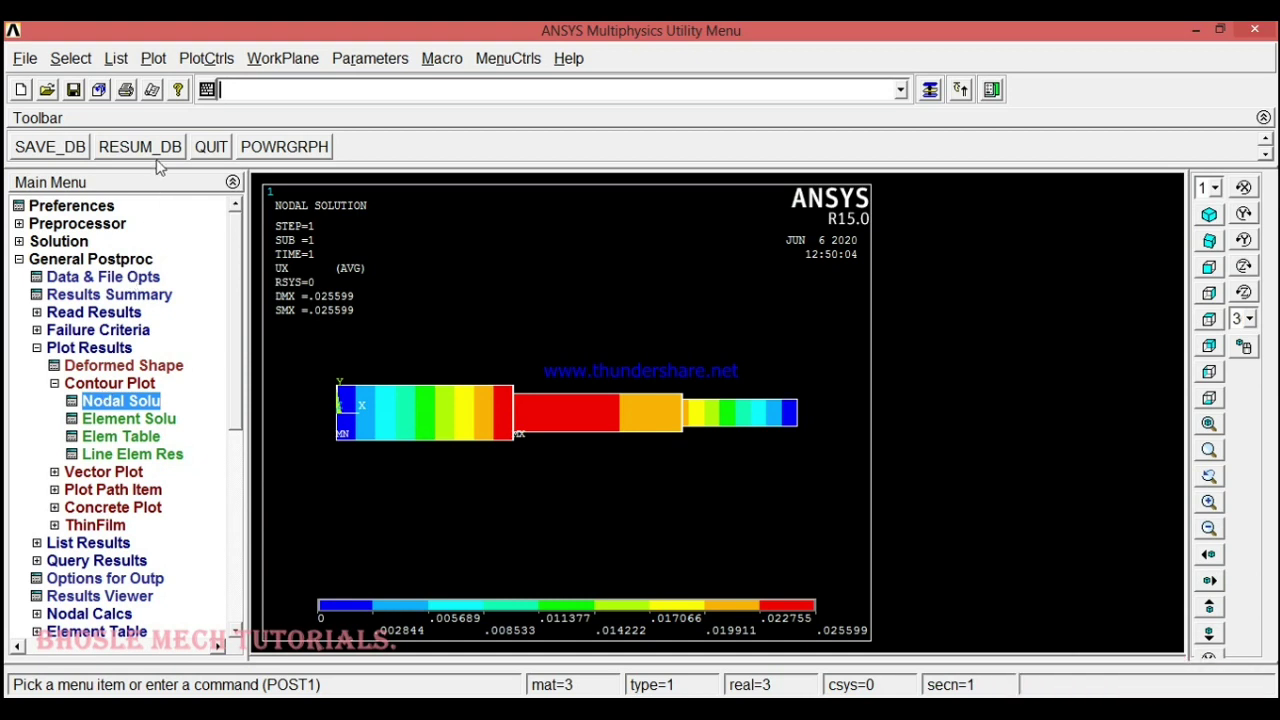
pyautogui.click(208, 59)
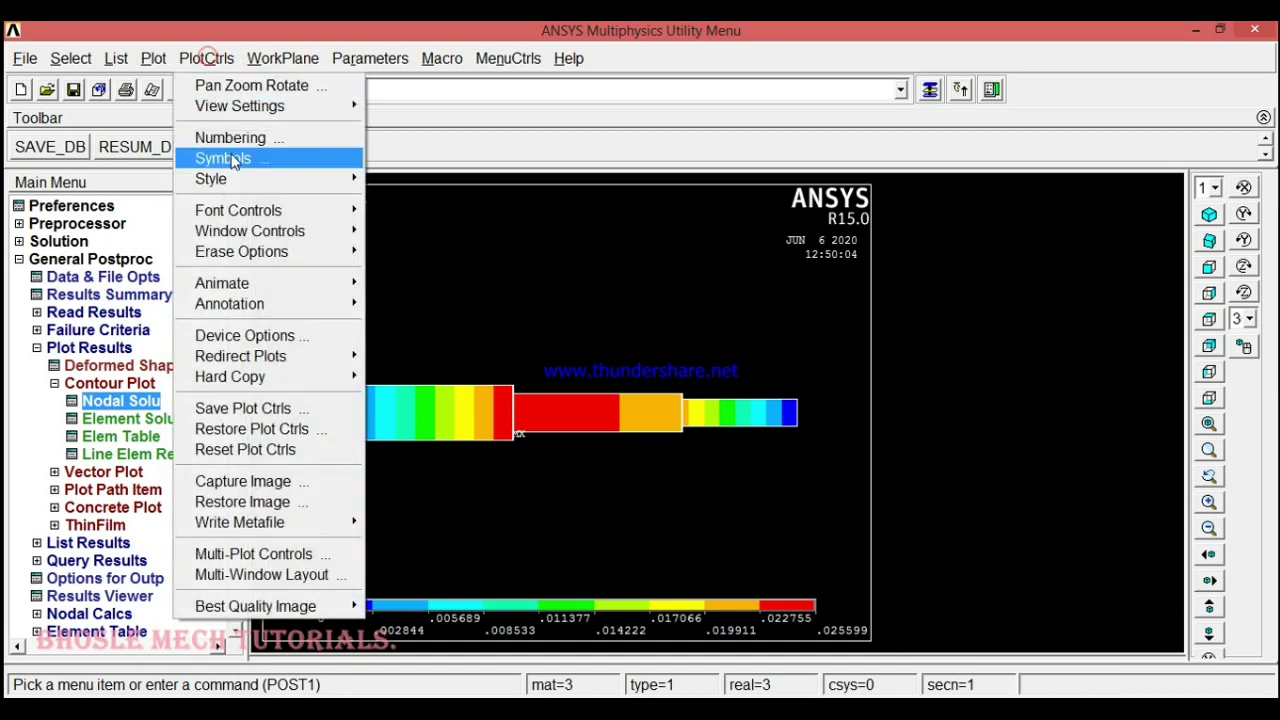
pyautogui.moveTo(249, 283)
pyautogui.click(418, 342)
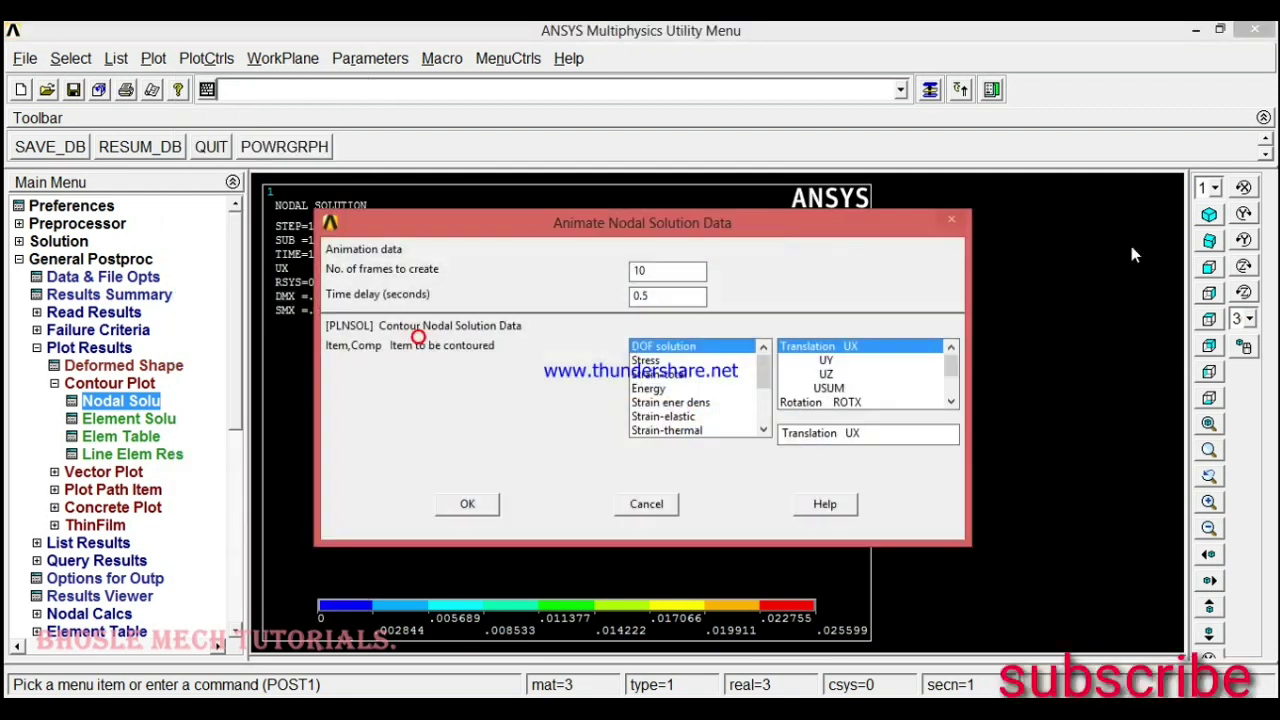
pyautogui.click(467, 504)
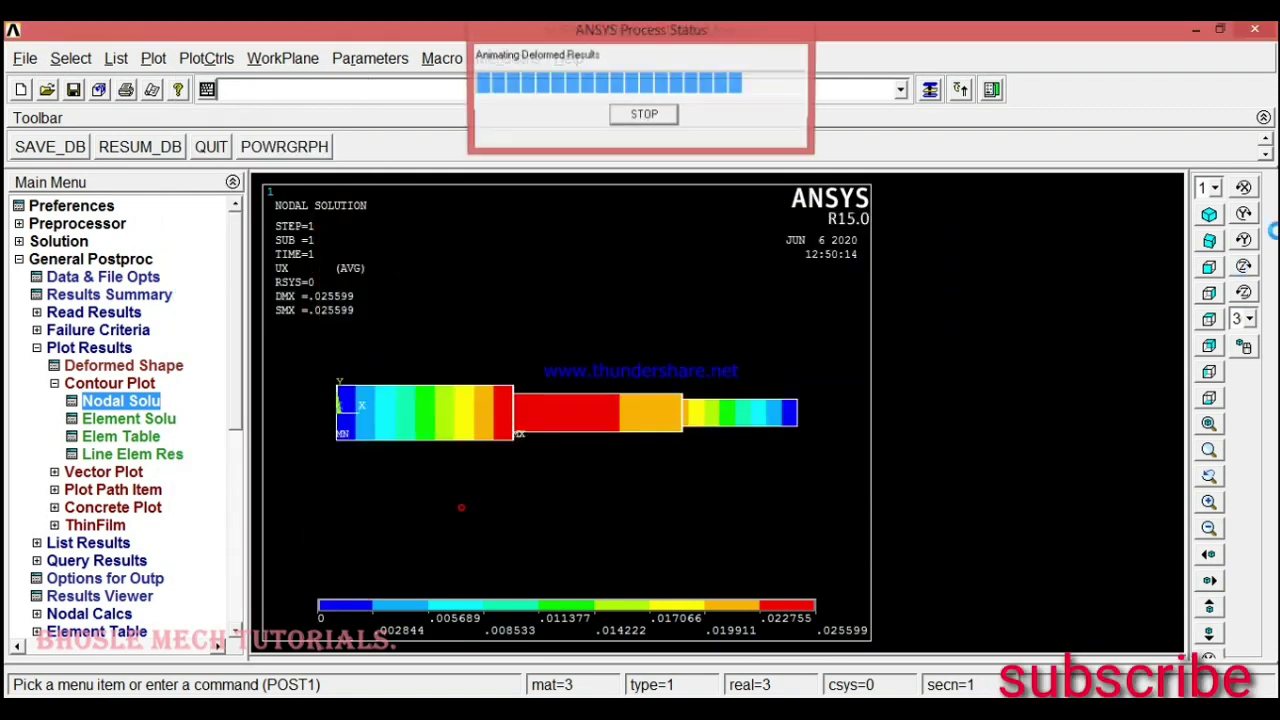
pyautogui.moveTo(1110, 193); pyautogui.dragTo(1075, 196)
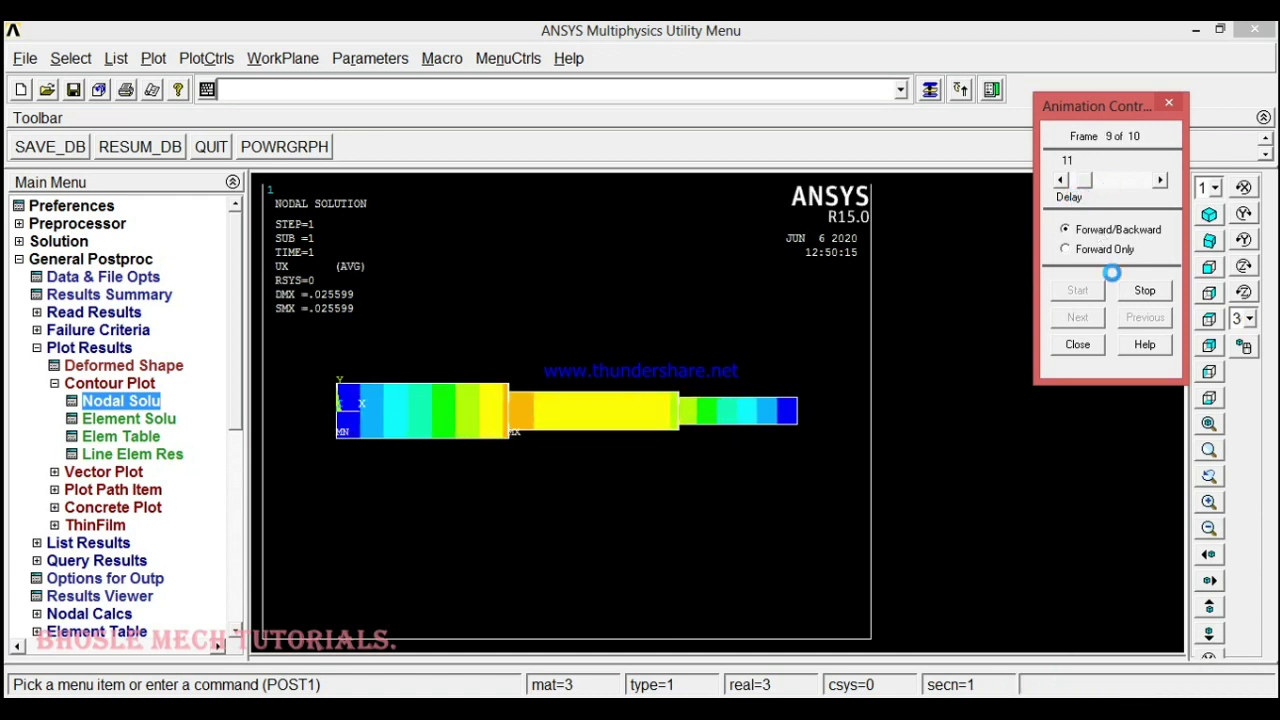
pyautogui.click(1079, 346)
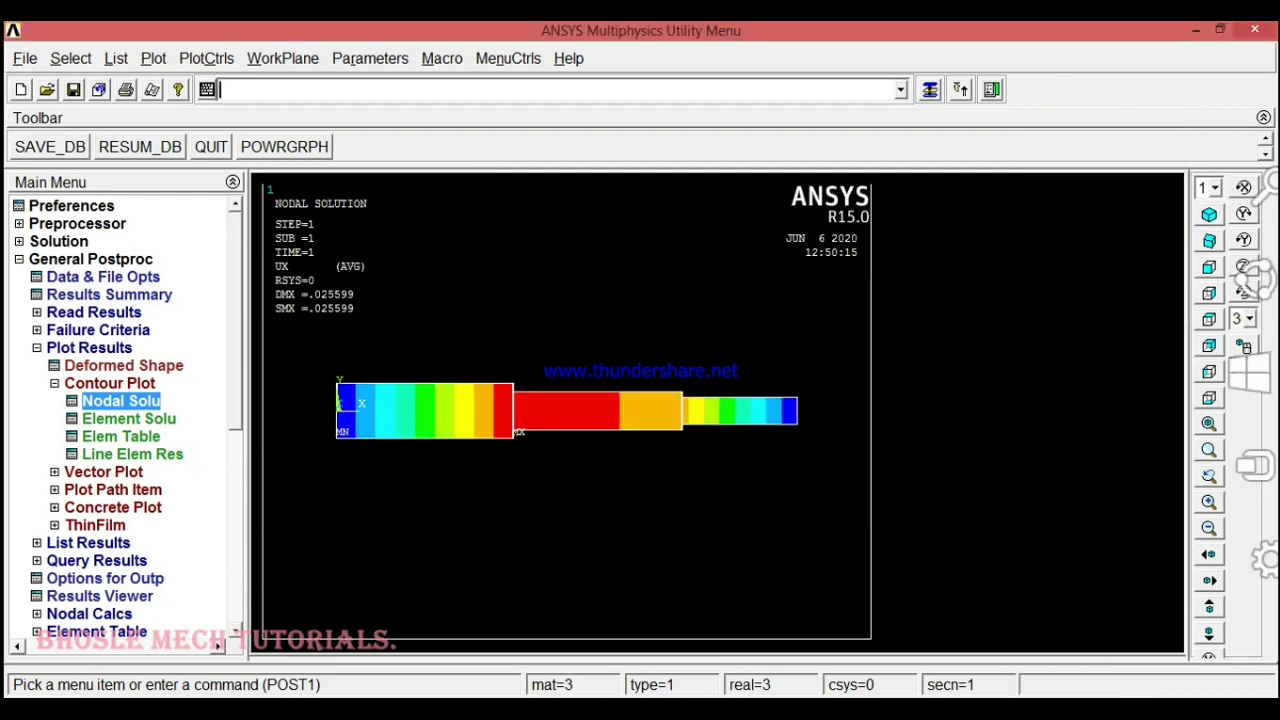